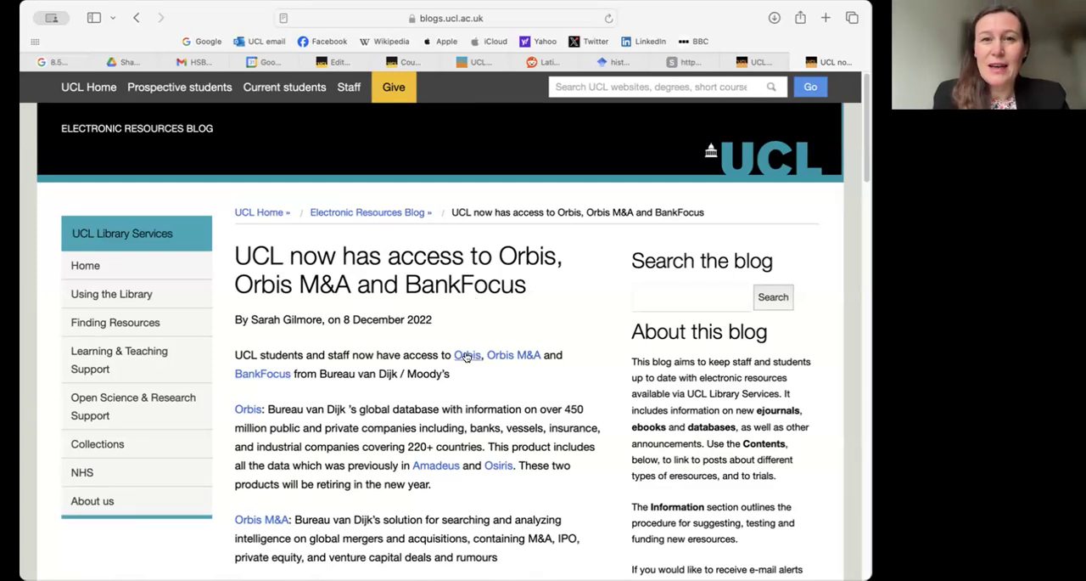
- Open the Orbis database from the UCL library blog post and bring its search step criteria into view
{"action": "left_click", "coordinate": [466, 355]}
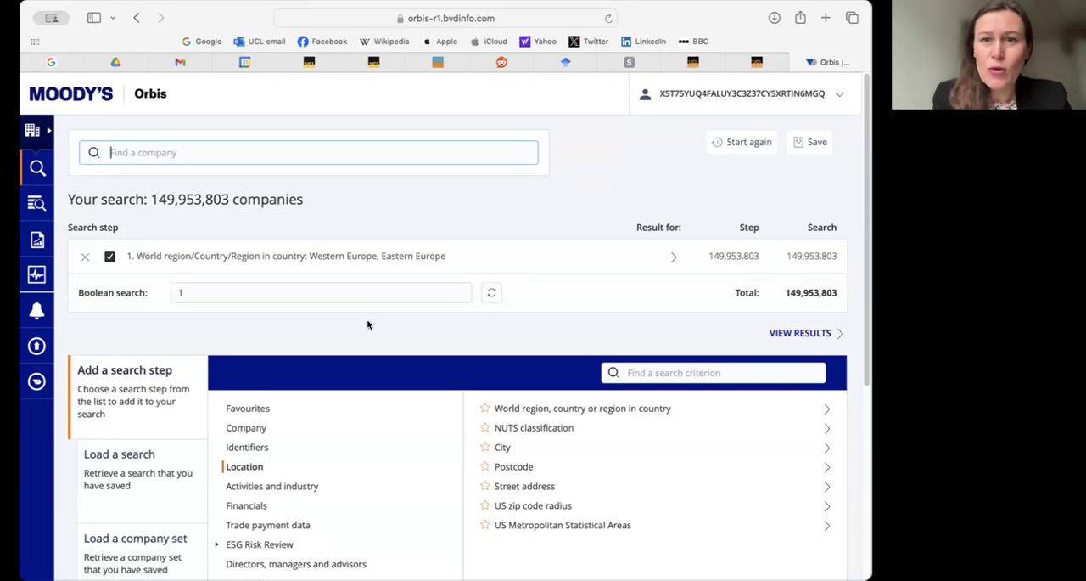
{"action": "scroll", "coordinate": [368, 325], "scroll_direction": "down", "scroll_amount": 1}
{"action": "scroll", "coordinate": [367, 325], "scroll_direction": "down", "scroll_amount": 1}
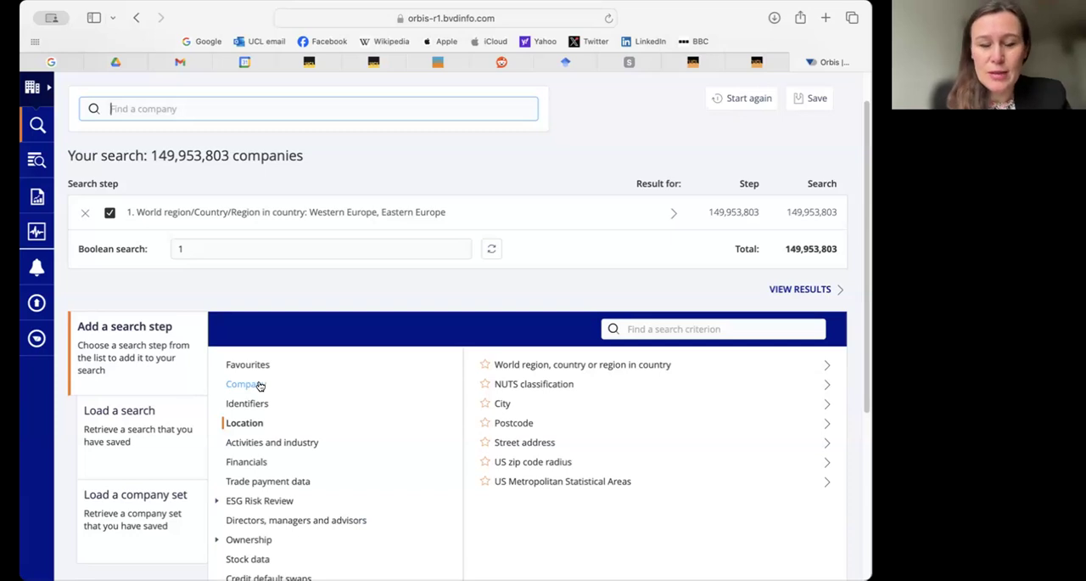
- Show the Activities and industry criteria, and search the list of search criteria for 'video'
{"action": "left_click", "coordinate": [277, 442]}
{"action": "left_click", "coordinate": [683, 323]}
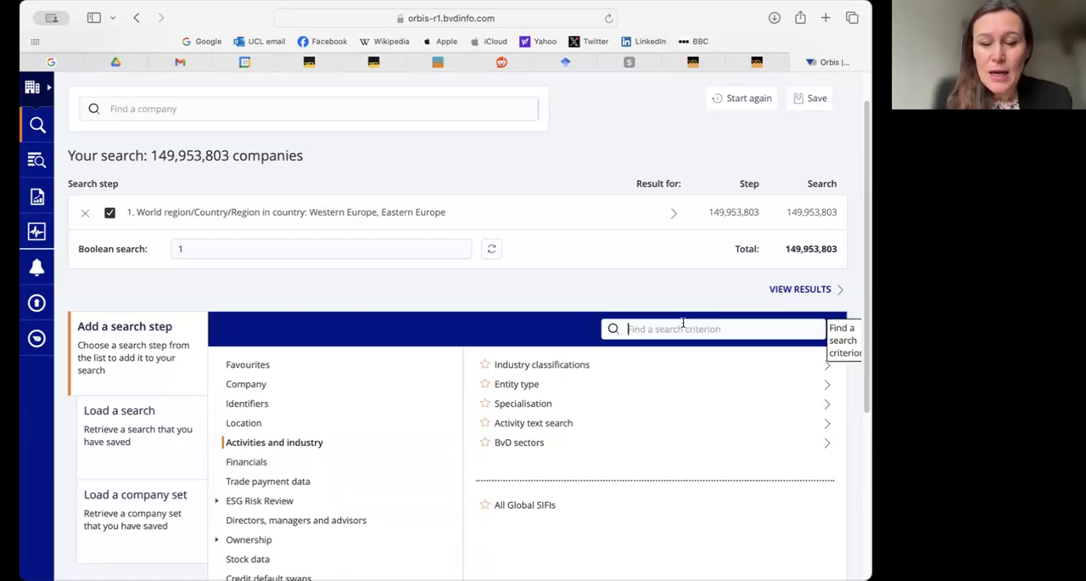
{"action": "type", "text": "vidreo"}
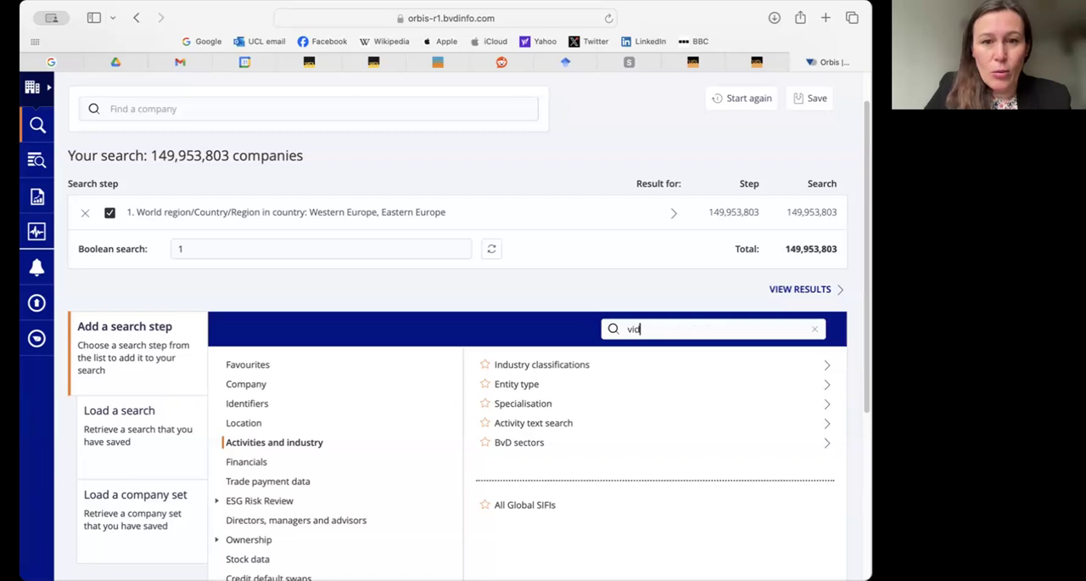
{"action": "key", "text": "BackSpace"}
{"action": "key", "text": "BackSpace"}
{"action": "key", "text": "BackSpace"}
{"action": "type", "text": "eo"}
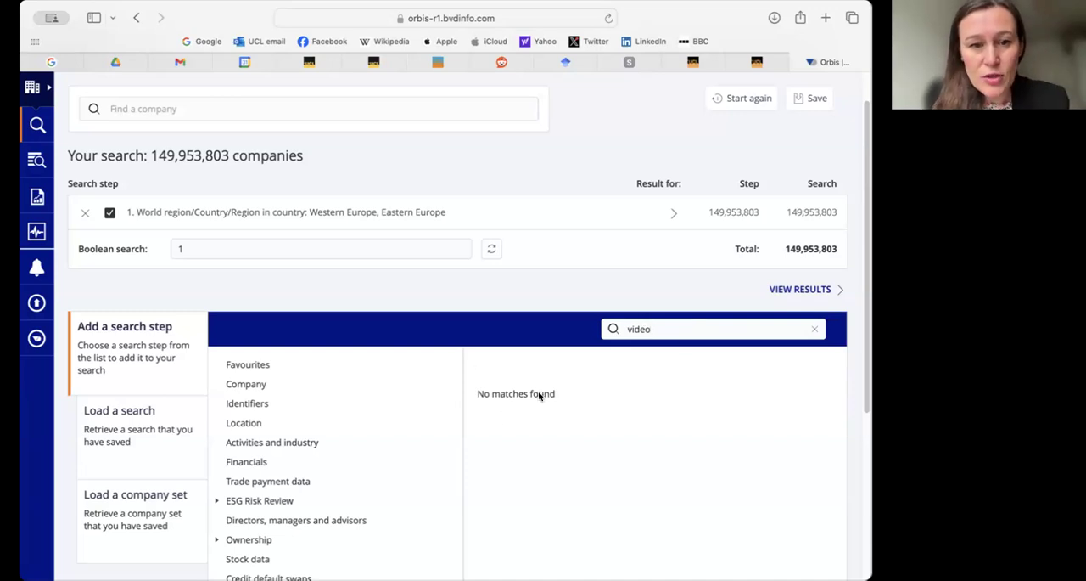
- Open Industry classifications under Activities and industry, and search the NACE Rev. 2 codes for 'video' and 'arts'
{"action": "left_click", "coordinate": [273, 442]}
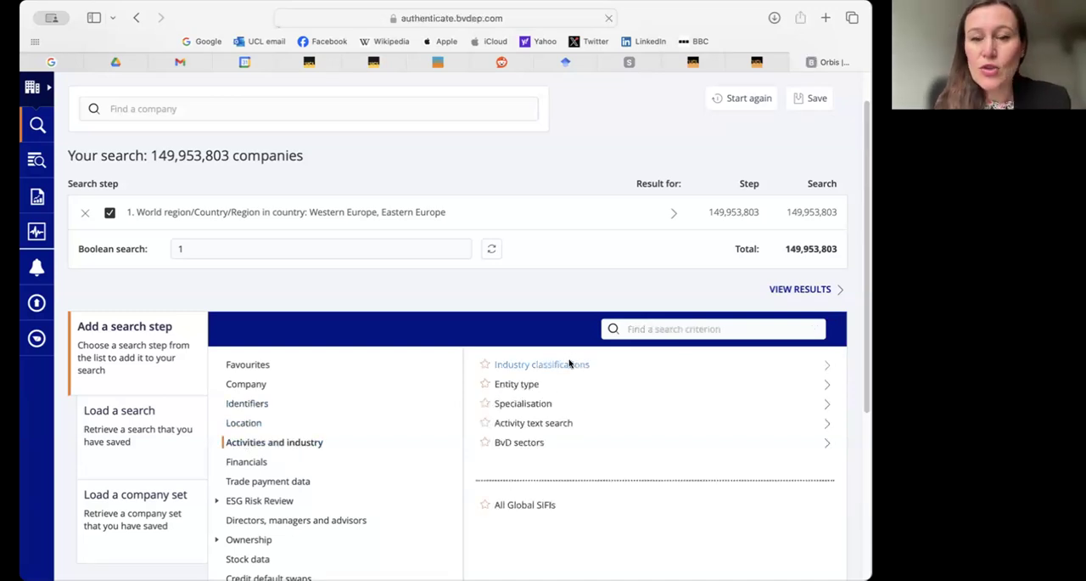
{"action": "left_click", "coordinate": [570, 363]}
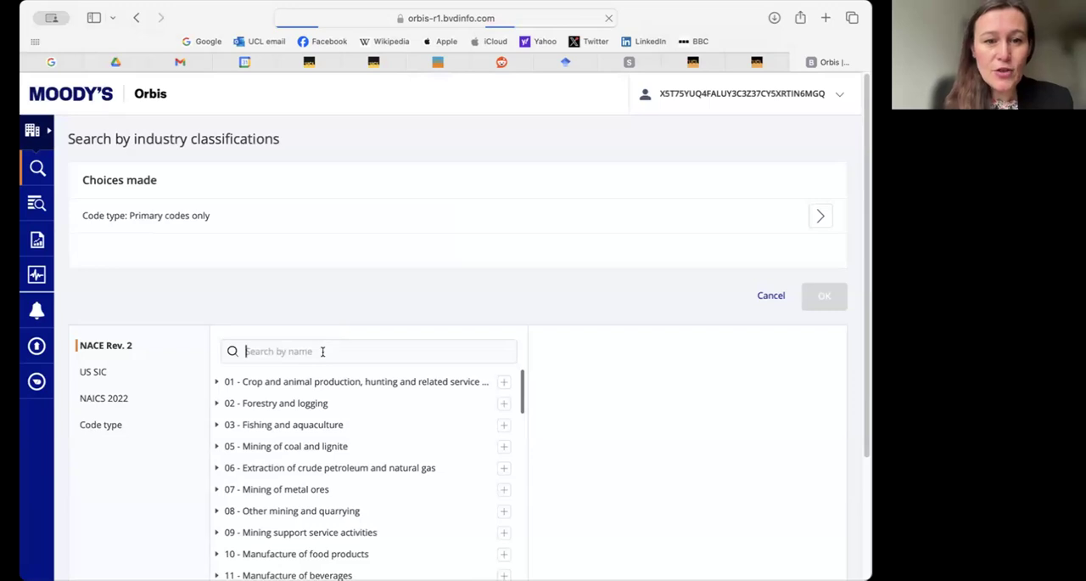
{"action": "type", "text": "video"}
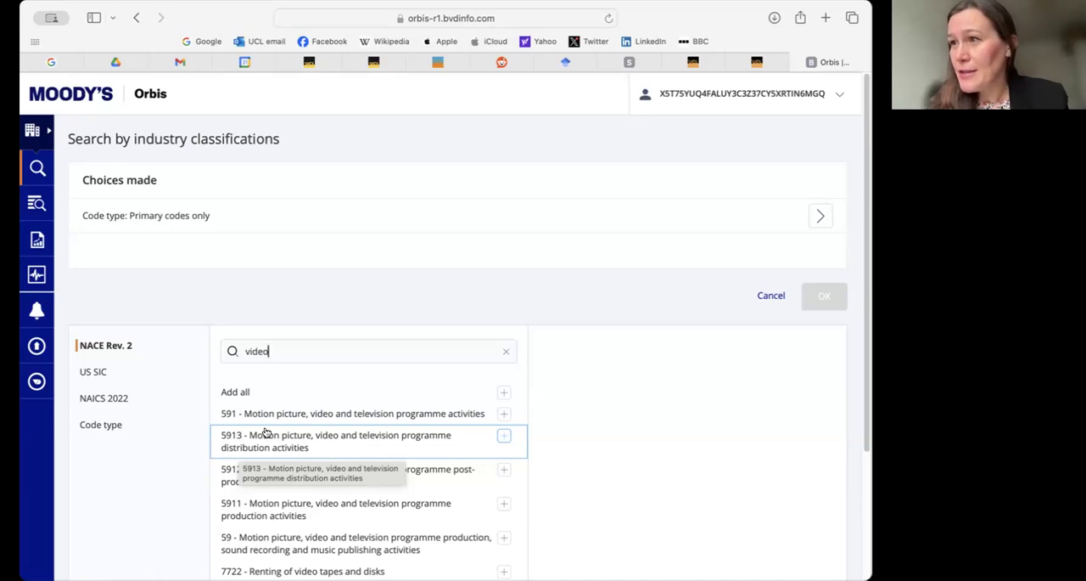
{"action": "left_click_drag", "start_coordinate": [274, 354], "coordinate": [238, 350]}
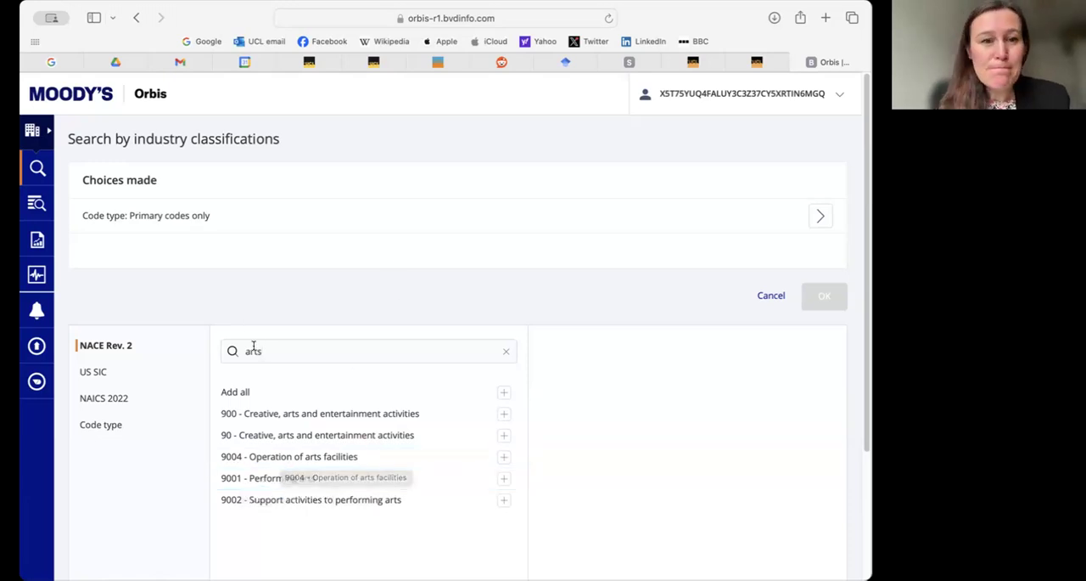
- Search the NACE Rev. 2 codes for 'research' and look through the matching classifications
{"action": "left_click_drag", "start_coordinate": [279, 347], "coordinate": [235, 348]}
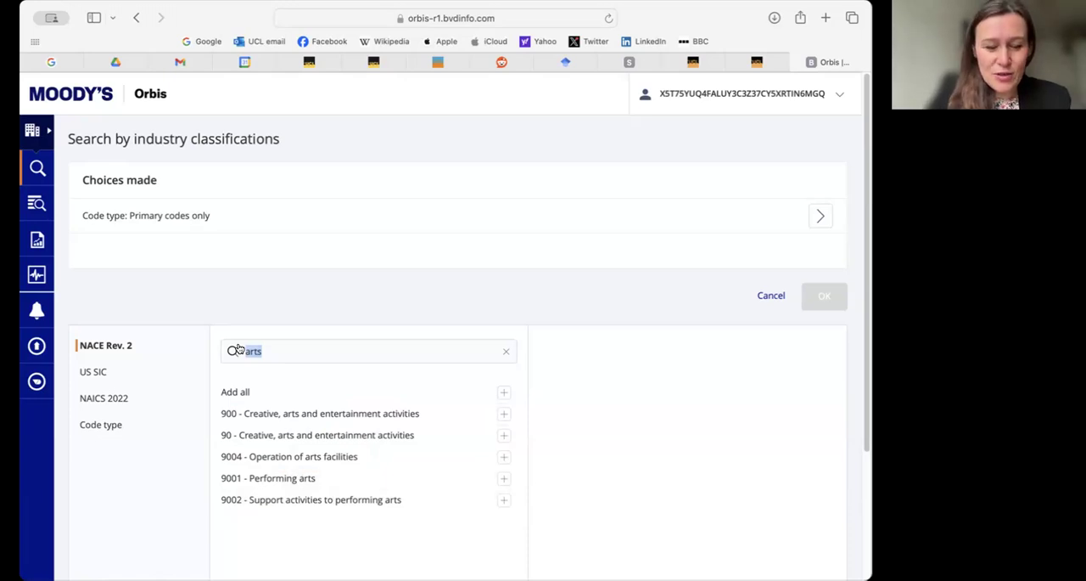
{"action": "type", "text": "research"}
{"action": "key", "text": "BackSpace"}
{"action": "key", "text": "BackSpace"}
{"action": "key", "text": "BackSpace"}
{"action": "type", "text": "rch"}
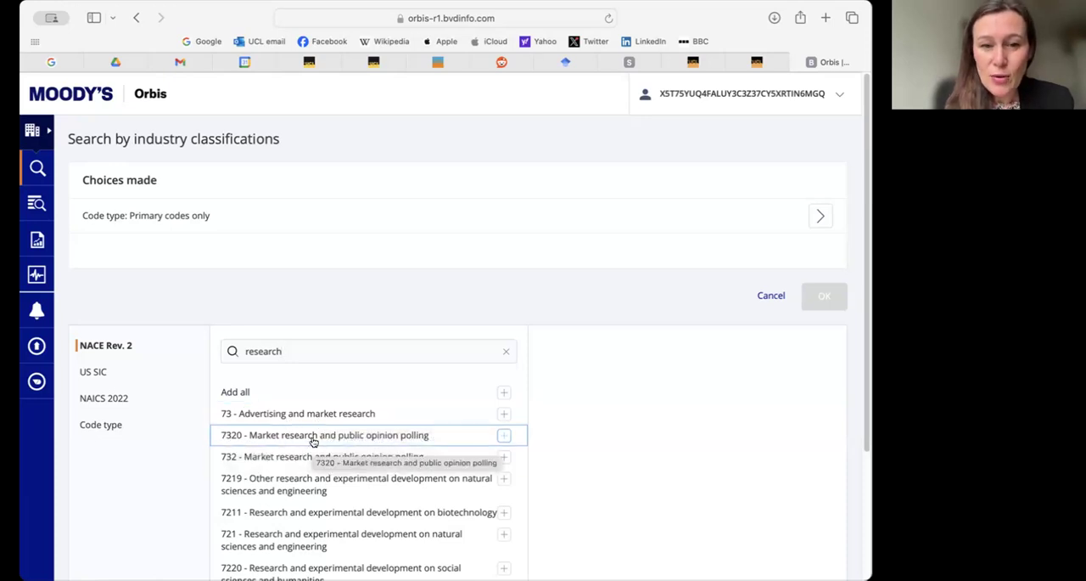
{"action": "scroll", "coordinate": [230, 475], "scroll_direction": "down", "scroll_amount": 1}
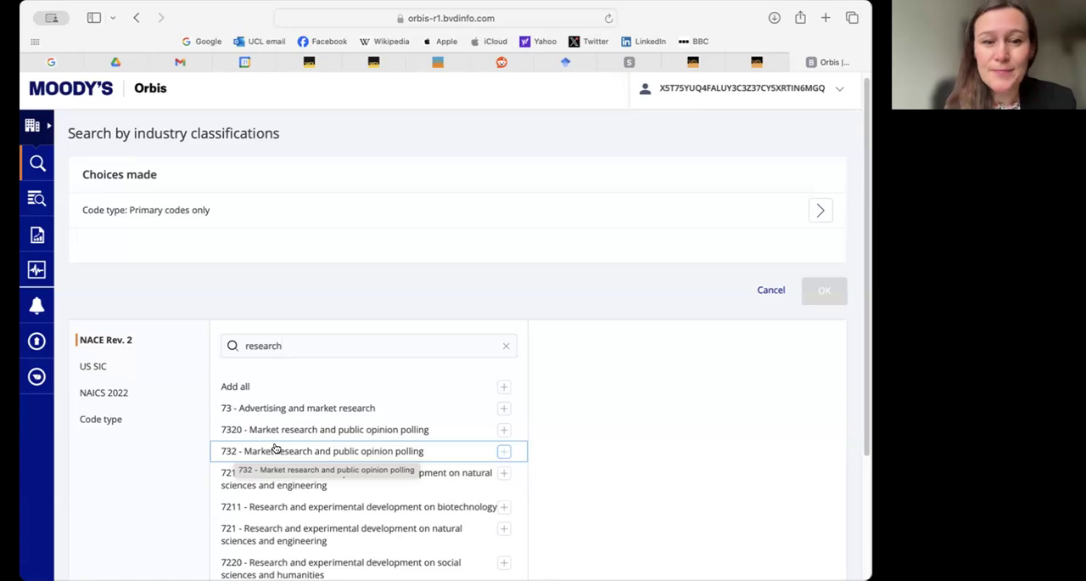
{"action": "scroll", "coordinate": [274, 448], "scroll_direction": "down", "scroll_amount": 3}
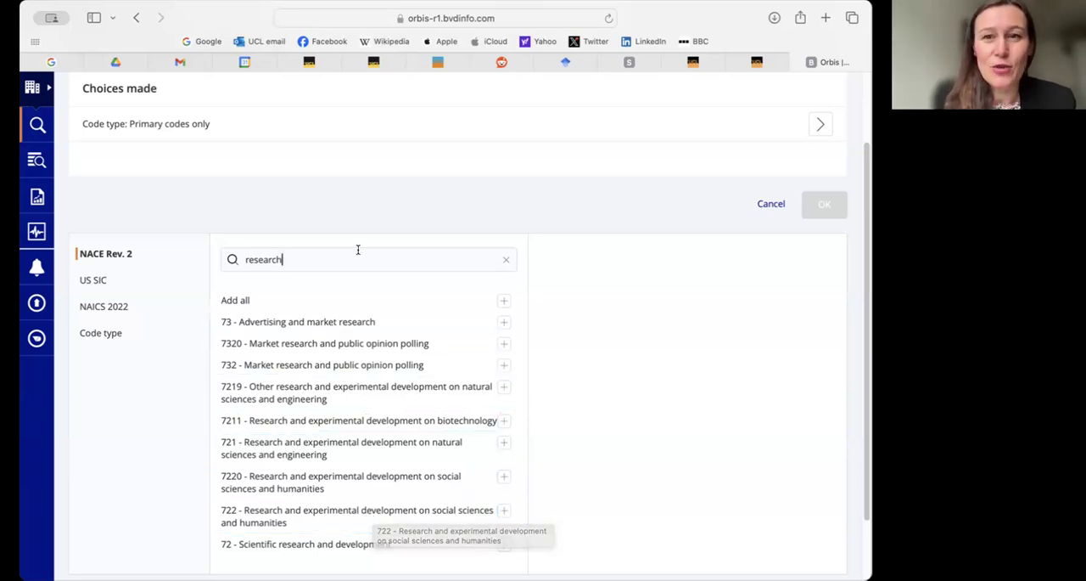
- Replace the NACE Rev. 2 search term with 'information' to look for matching industry codes
{"action": "double_click", "coordinate": [251, 259]}
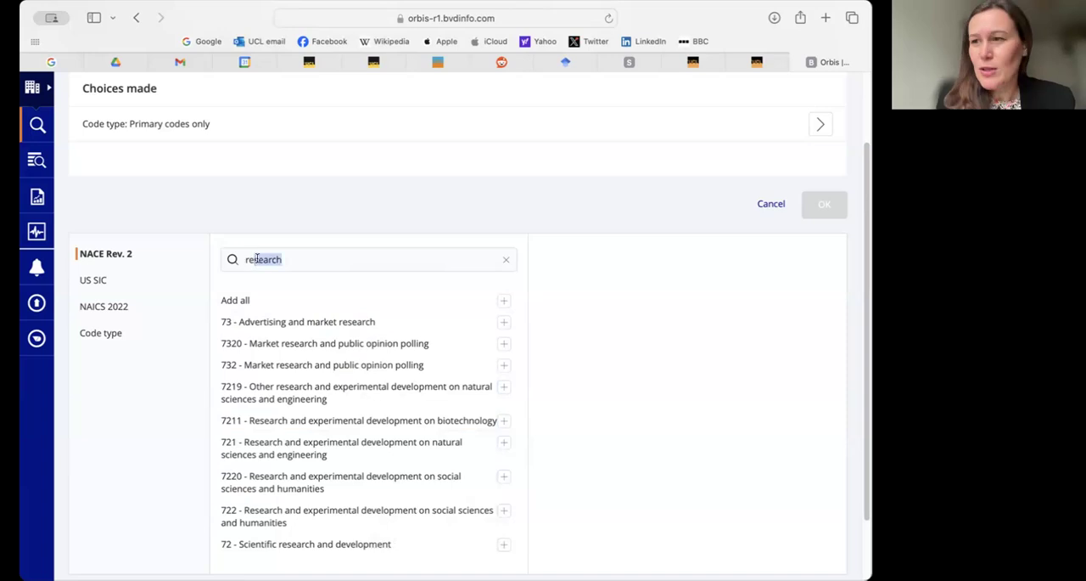
{"action": "left_click", "coordinate": [309, 257]}
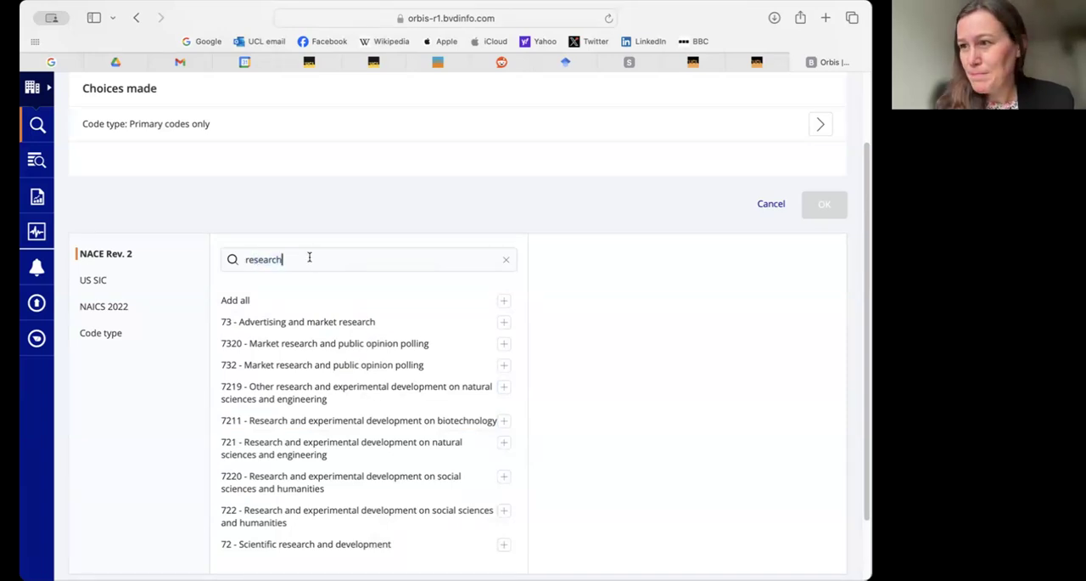
{"action": "left_click_drag", "start_coordinate": [274, 258], "coordinate": [235, 260]}
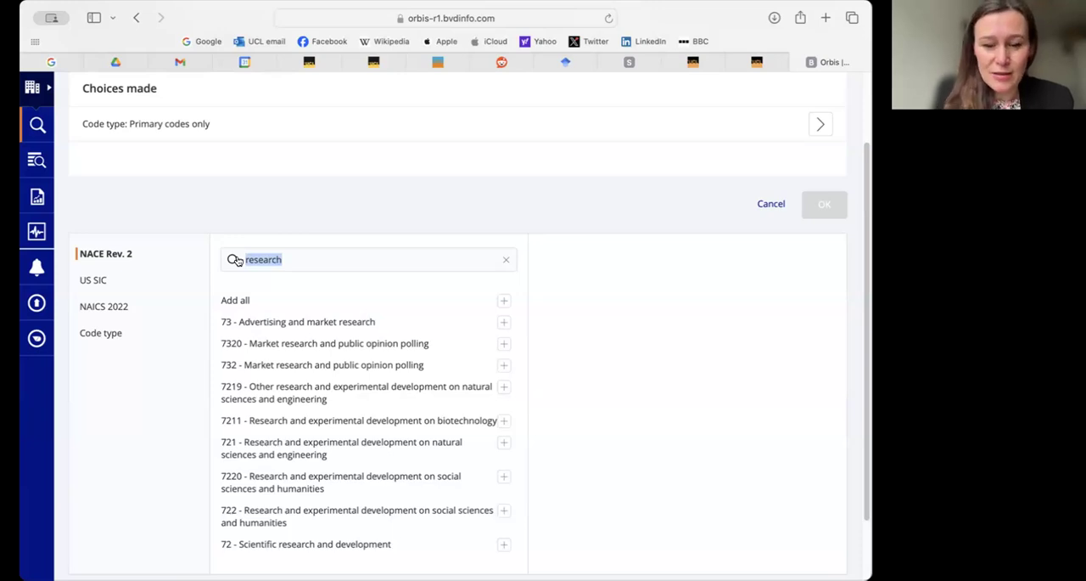
{"action": "type", "text": "information"}
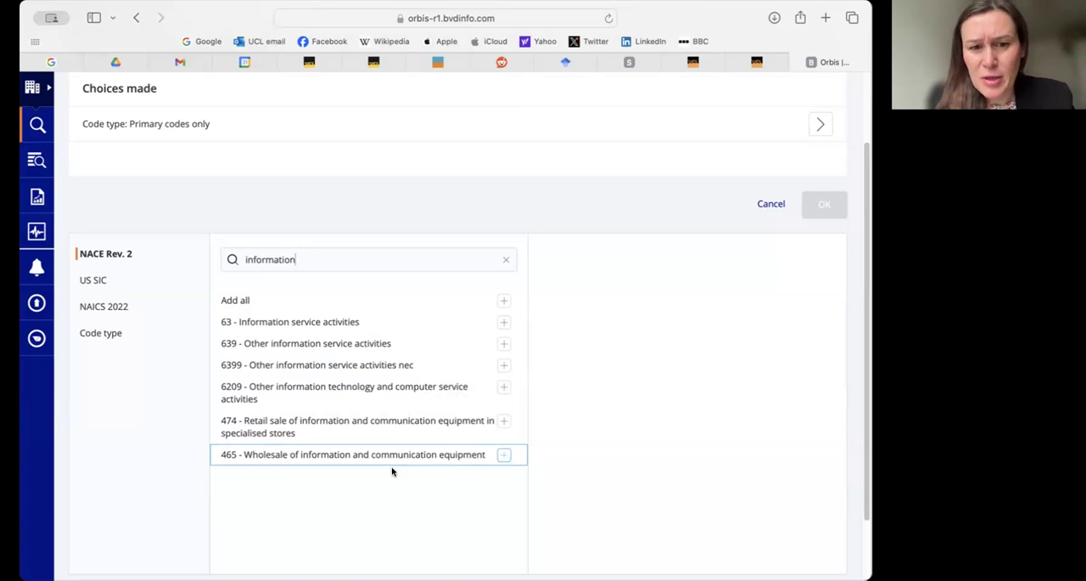
- Clear the name search, search the NACE Rev. 2 codes for 'waste' and review the matching classifications
{"action": "double_click", "coordinate": [281, 259]}
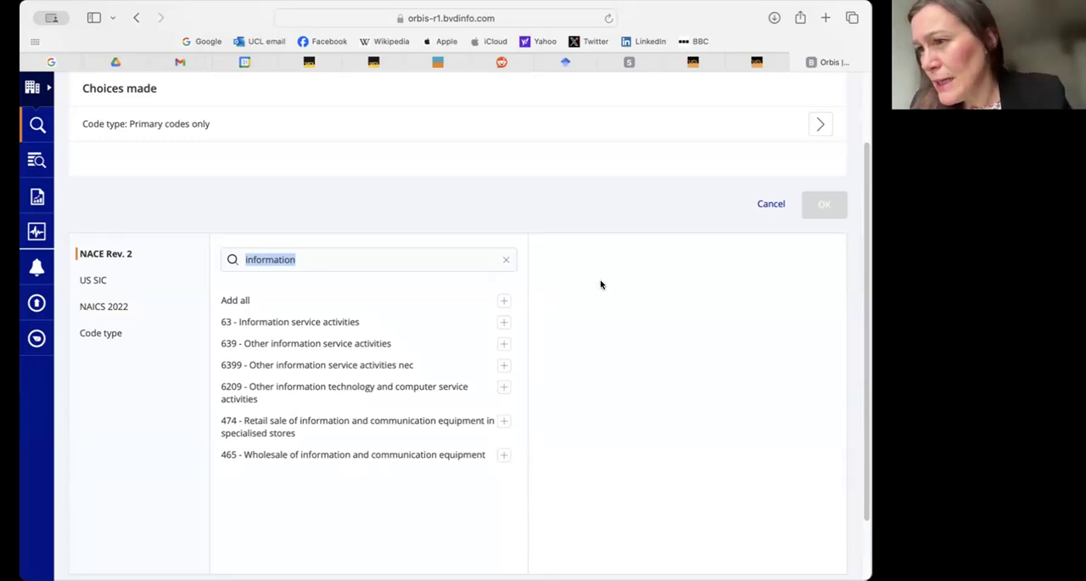
{"action": "left_click", "coordinate": [323, 261]}
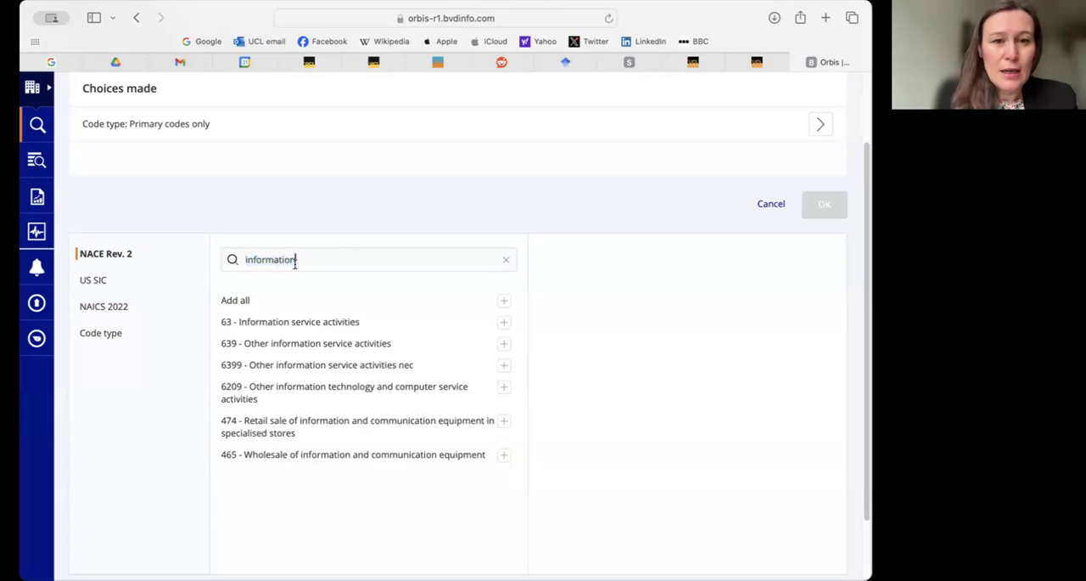
{"action": "left_click", "coordinate": [506, 259]}
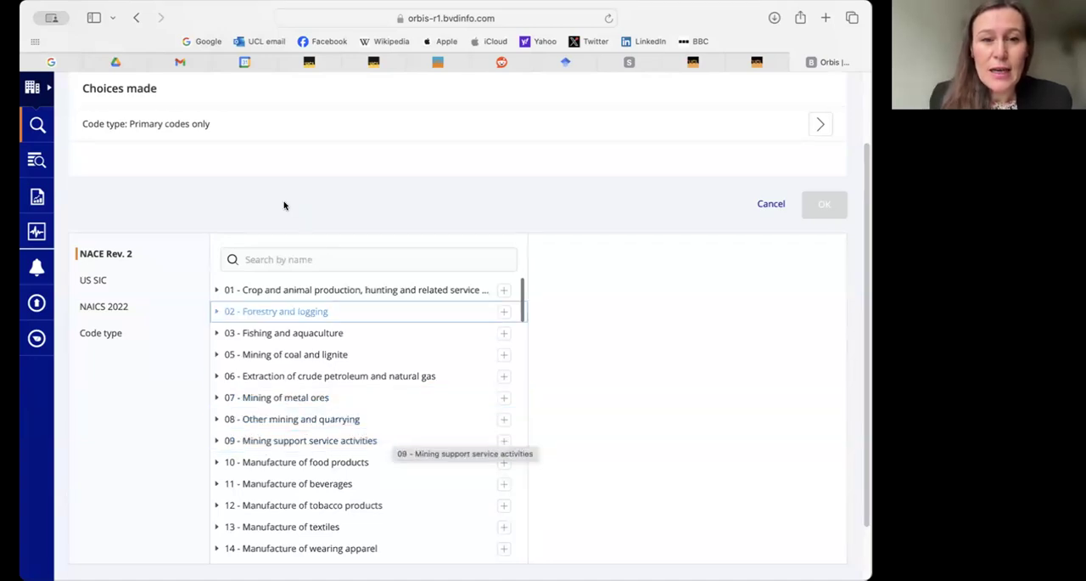
{"action": "left_click", "coordinate": [301, 258]}
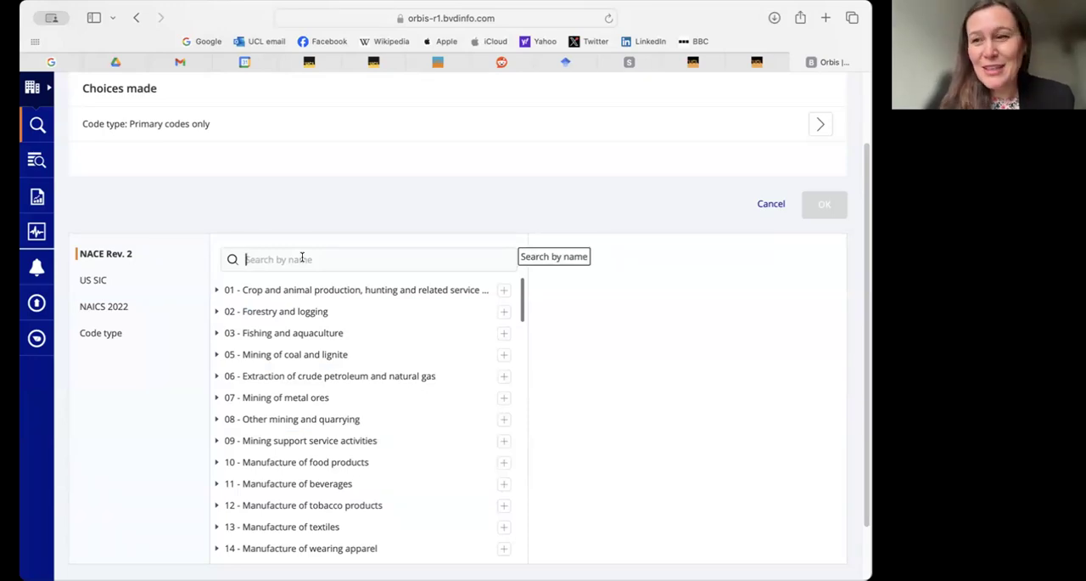
{"action": "type", "text": "waste"}
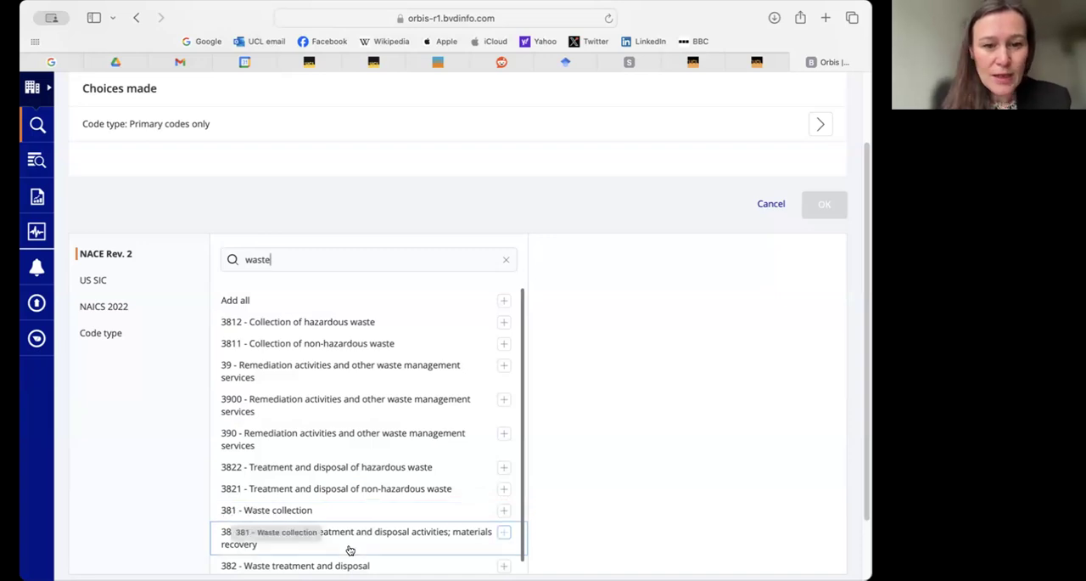
{"action": "scroll", "coordinate": [357, 544], "scroll_direction": "down", "scroll_amount": 1}
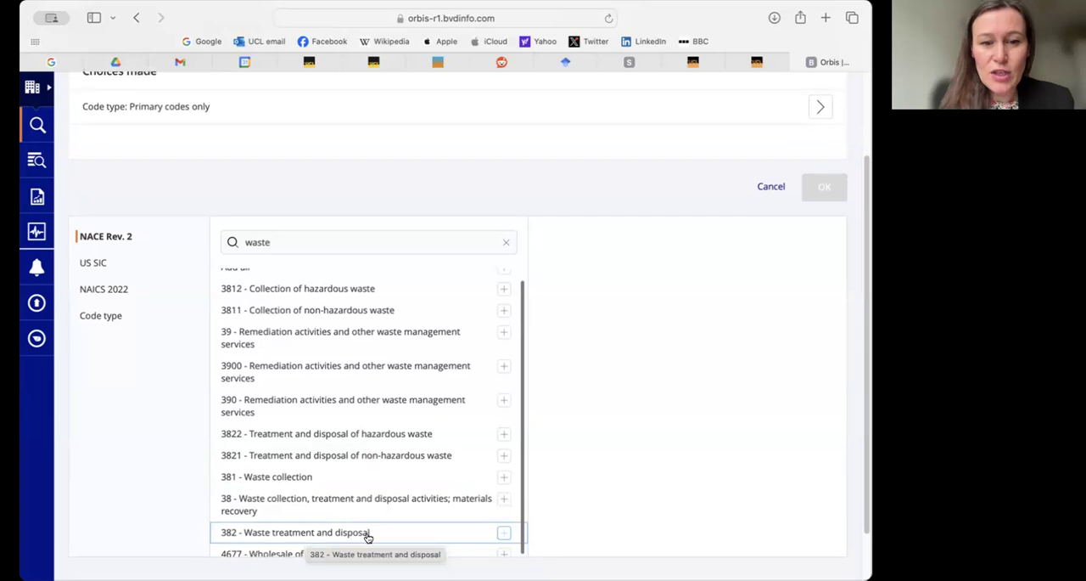
{"action": "scroll", "coordinate": [365, 533], "scroll_direction": "down", "scroll_amount": 1}
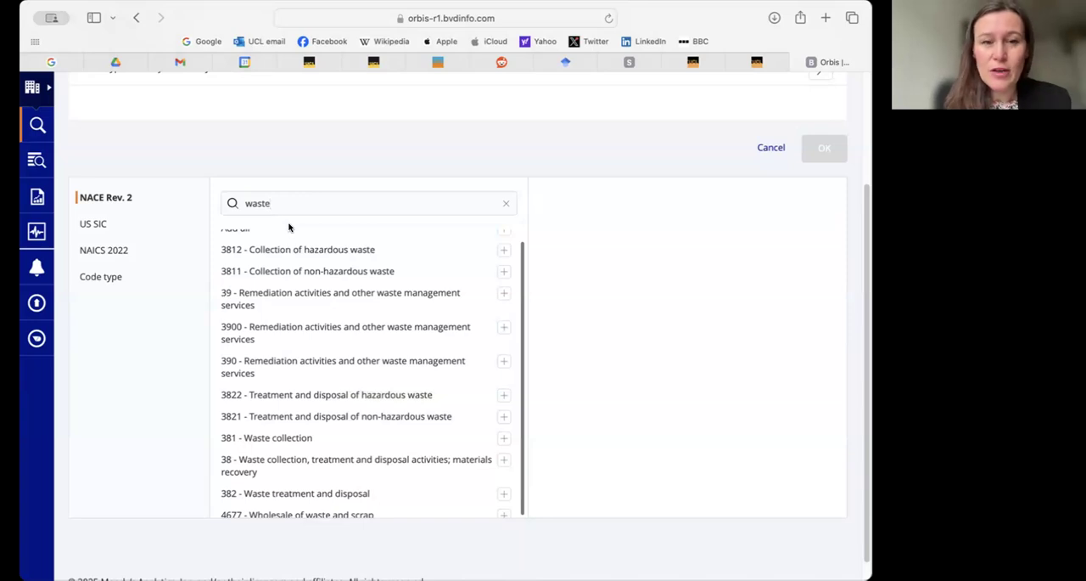
- Leave the industry classification search without adding a code, and search the criteria under Financials for 'explore'
{"action": "double_click", "coordinate": [267, 203]}
{"action": "key", "text": "BackSpace"}
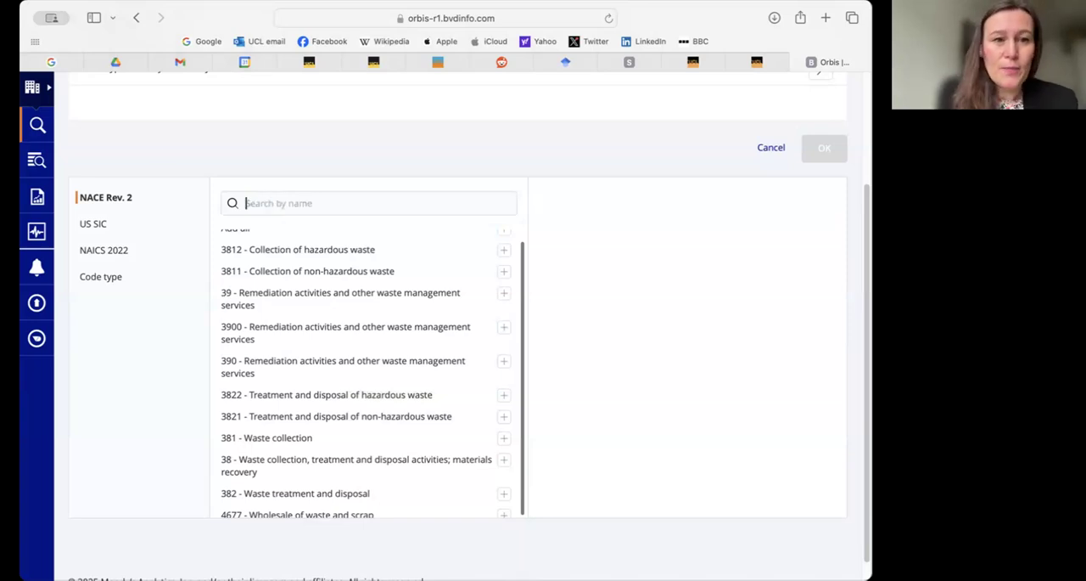
{"action": "scroll", "coordinate": [499, 260], "scroll_direction": "up", "scroll_amount": 3}
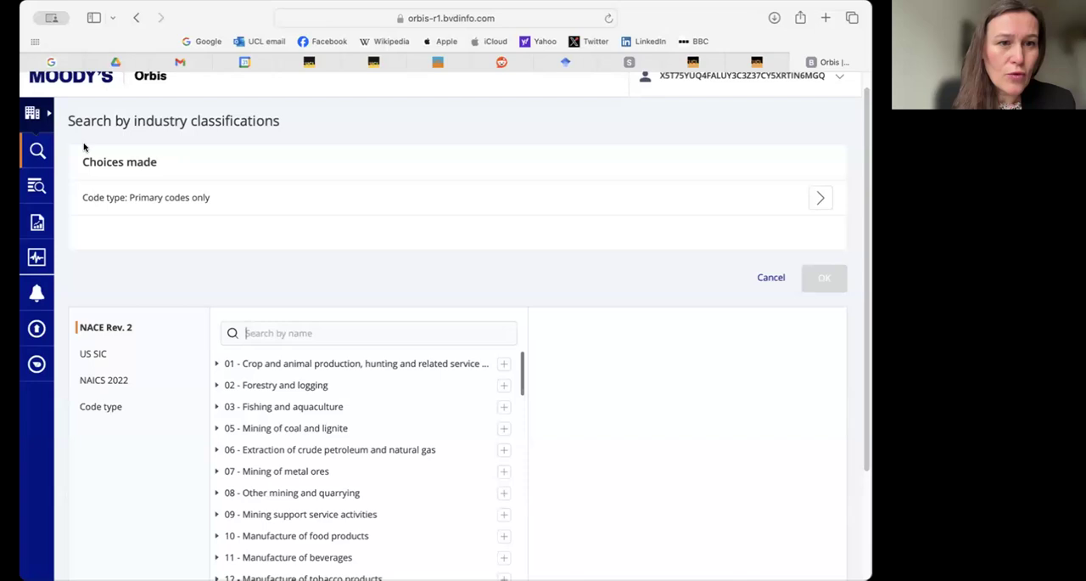
{"action": "left_click", "coordinate": [135, 16]}
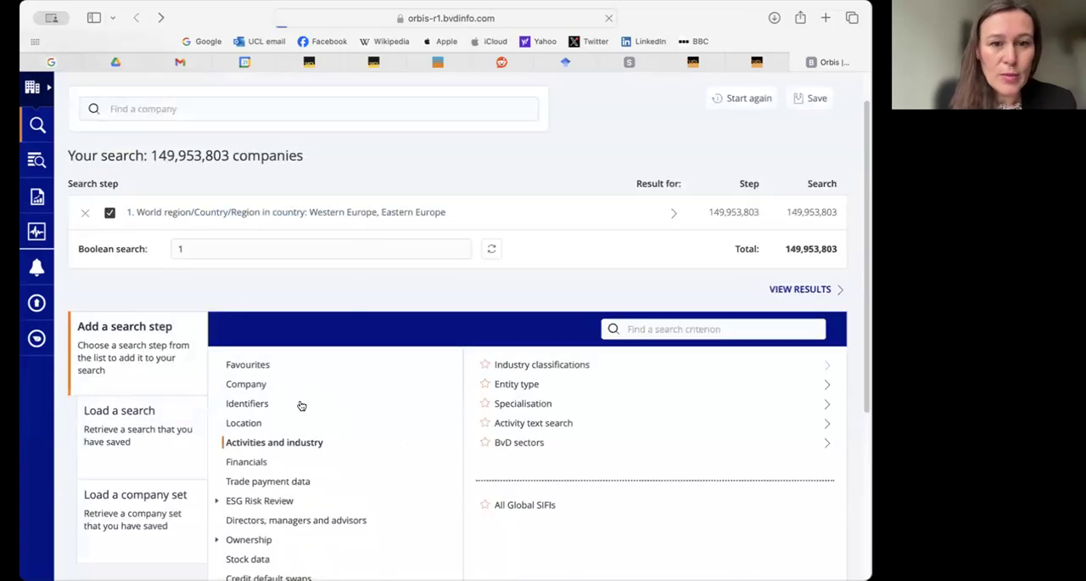
{"action": "left_click", "coordinate": [247, 462]}
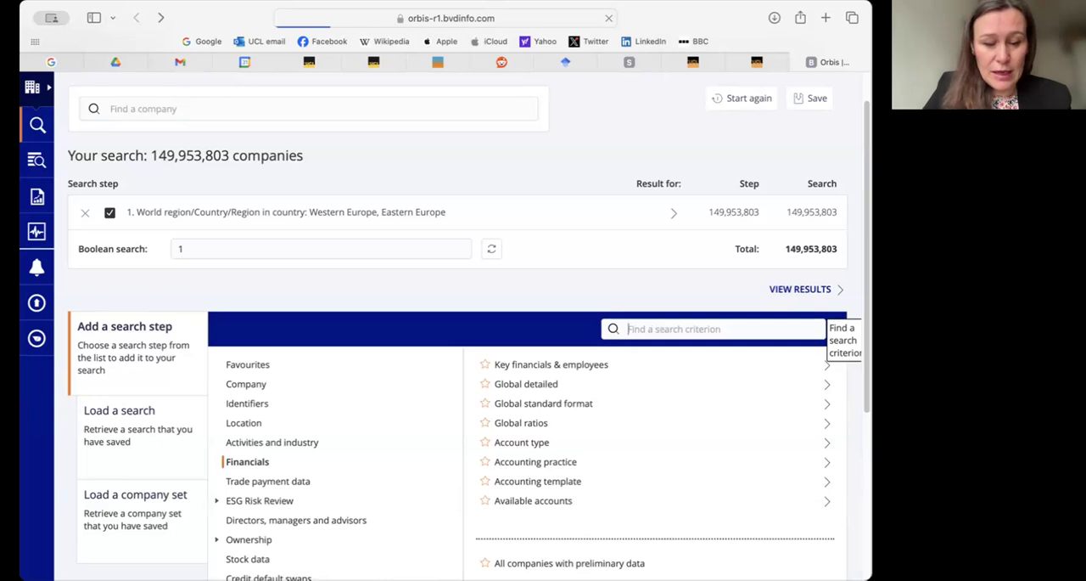
{"action": "type", "text": "explore"}
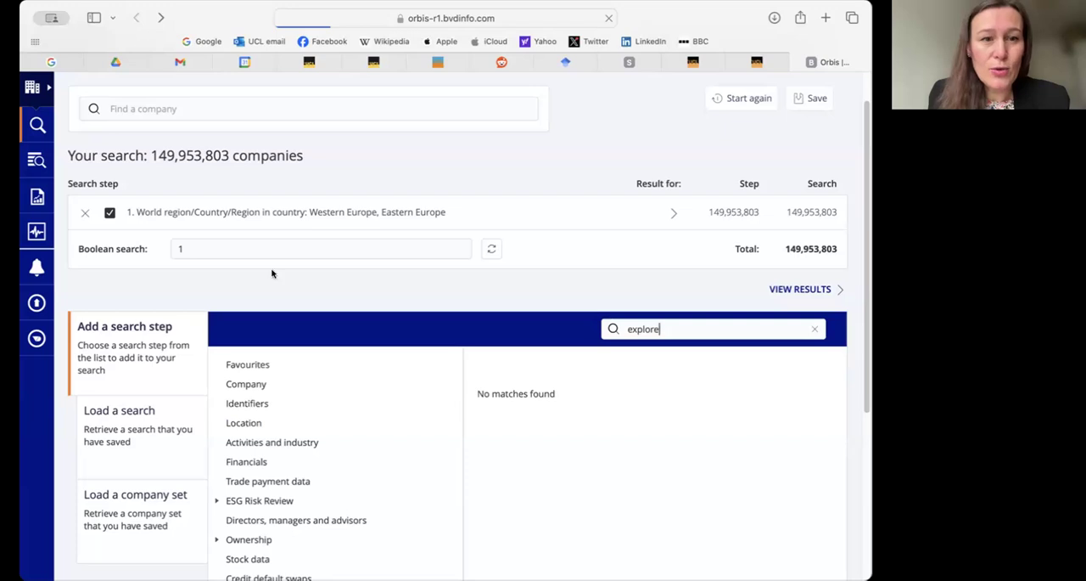
- Open the Key financials & employees criterion, examine its value options and return to the search criteria
{"action": "left_click", "coordinate": [399, 462]}
{"action": "left_click", "coordinate": [589, 364]}
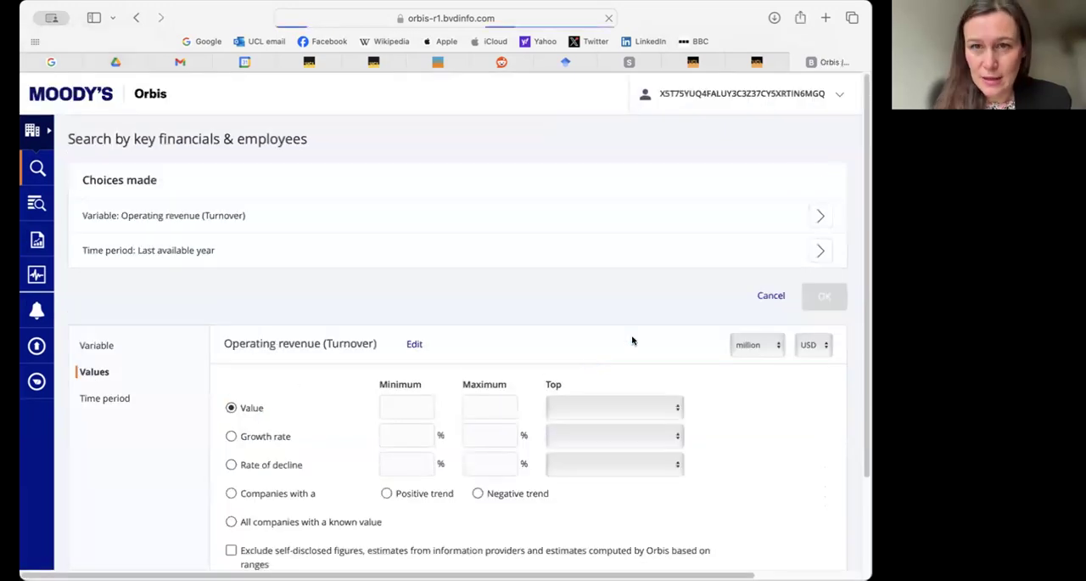
{"action": "scroll", "coordinate": [292, 276], "scroll_direction": "down", "scroll_amount": 3}
{"action": "scroll", "coordinate": [294, 274], "scroll_direction": "up", "scroll_amount": 3}
{"action": "left_click", "coordinate": [136, 21]}
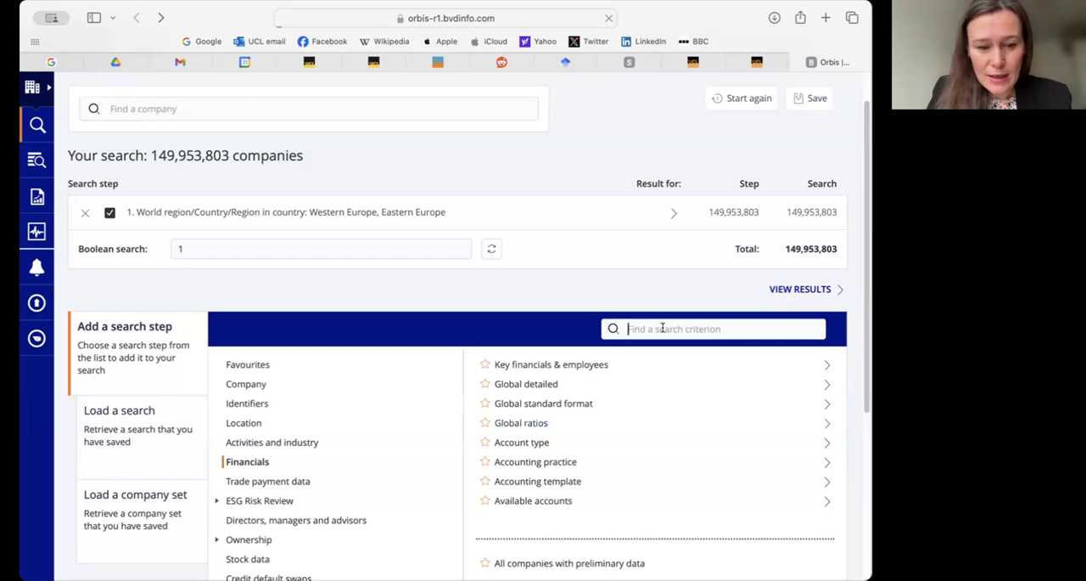
- Find the 'Global detailed: Exploration (Corporate)' criterion by searching for 'explor', view its options and return to the search criteria
{"action": "type", "text": "explor"}
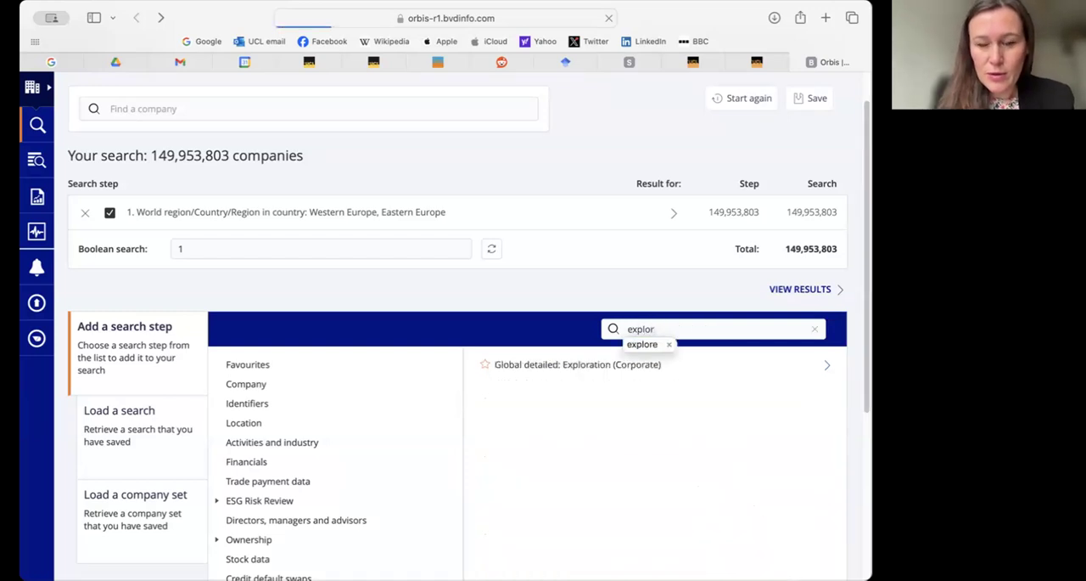
{"action": "left_click", "coordinate": [604, 365]}
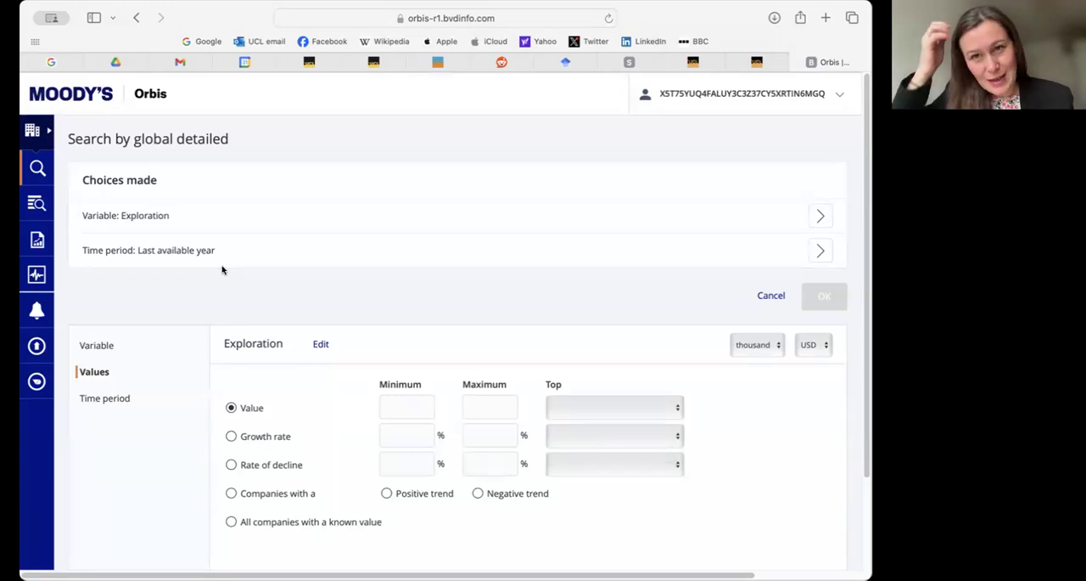
{"action": "left_click", "coordinate": [137, 18]}
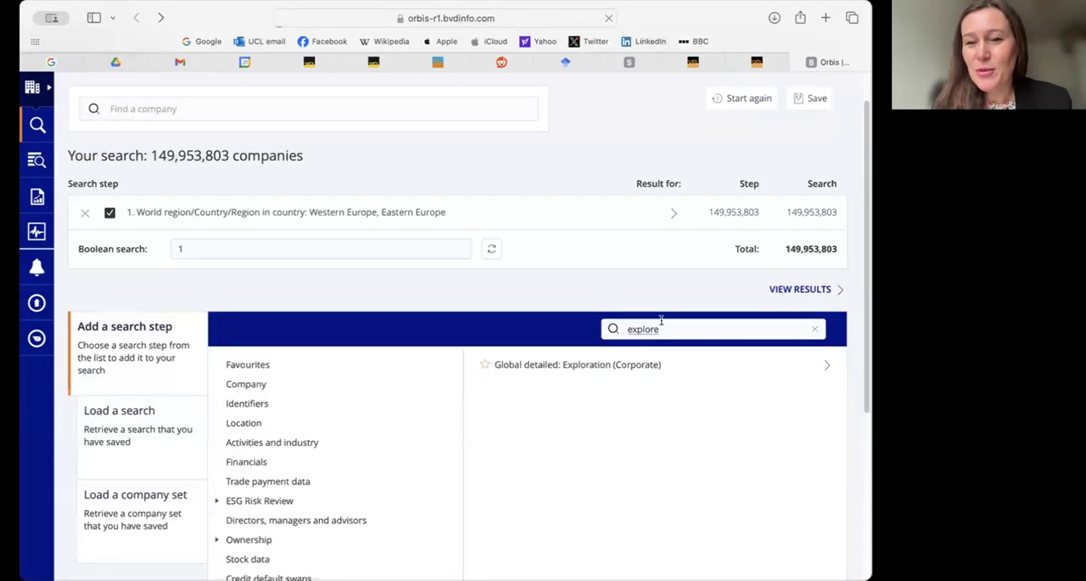
{"action": "left_click_drag", "start_coordinate": [662, 329], "coordinate": [618, 330]}
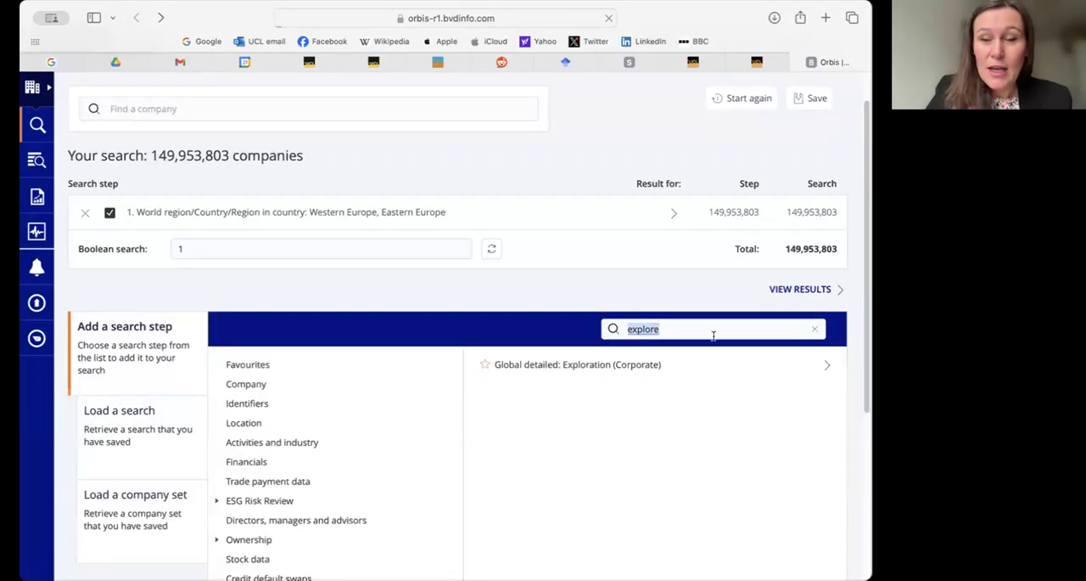
- Search the criteria for 'R&D', review the matching global ratio and clear the search term
{"action": "type", "text": "R"}
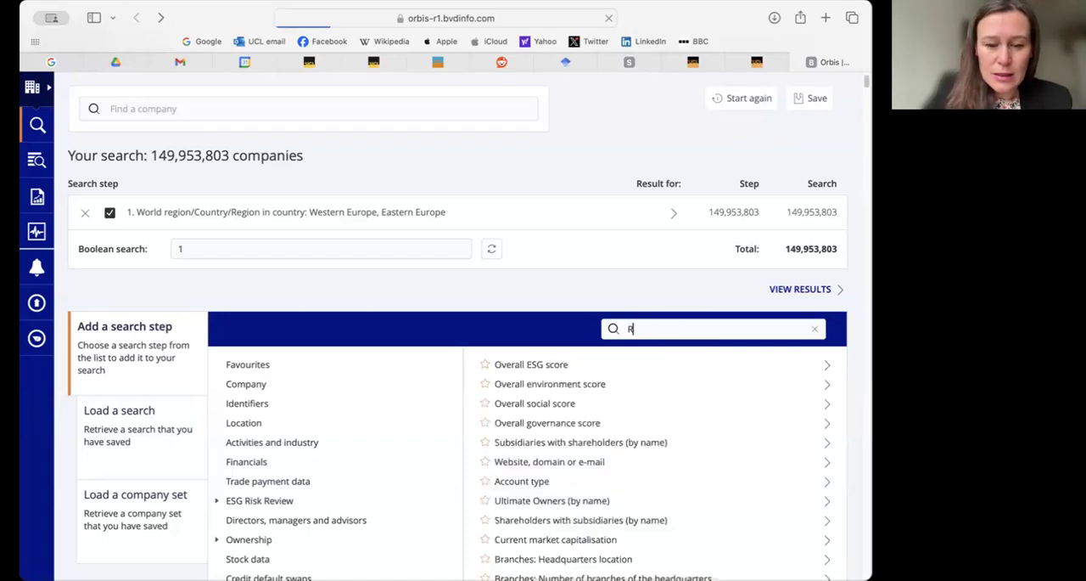
{"action": "type", "text": "&D"}
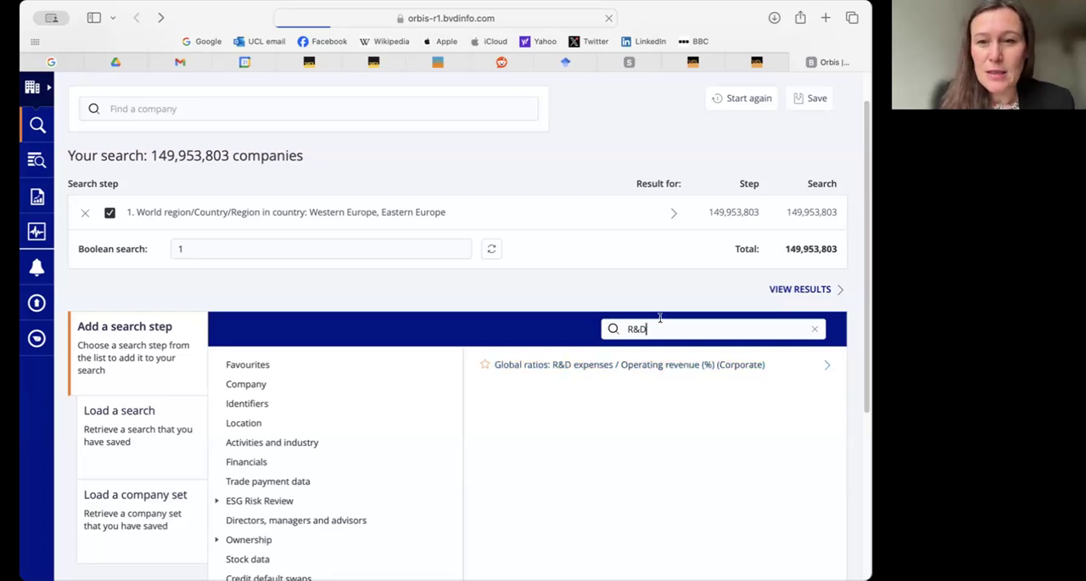
{"action": "left_click_drag", "start_coordinate": [660, 329], "coordinate": [617, 332]}
{"action": "key", "text": "BackSpace"}
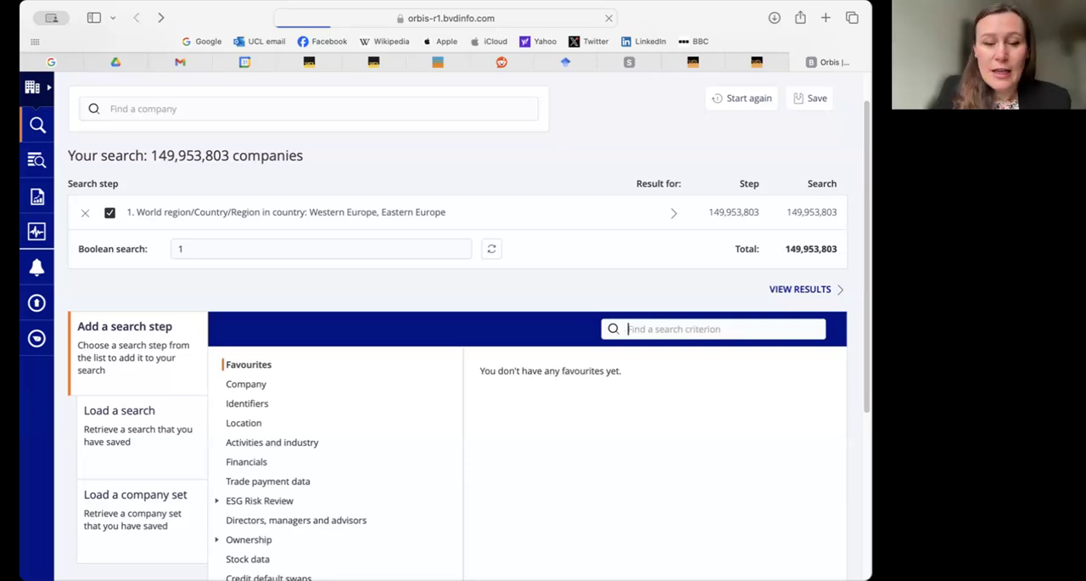
- Search the criteria for 'export', review the export revenue options and clear the search term
{"action": "type", "text": "export"}
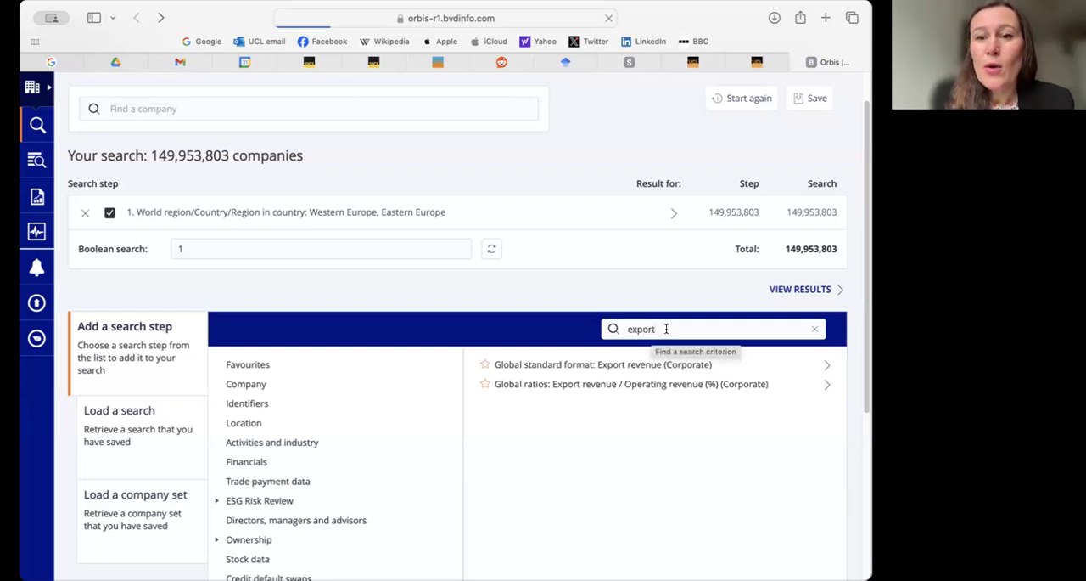
{"action": "key", "text": "super+a"}
{"action": "key", "text": "BackSpace"}
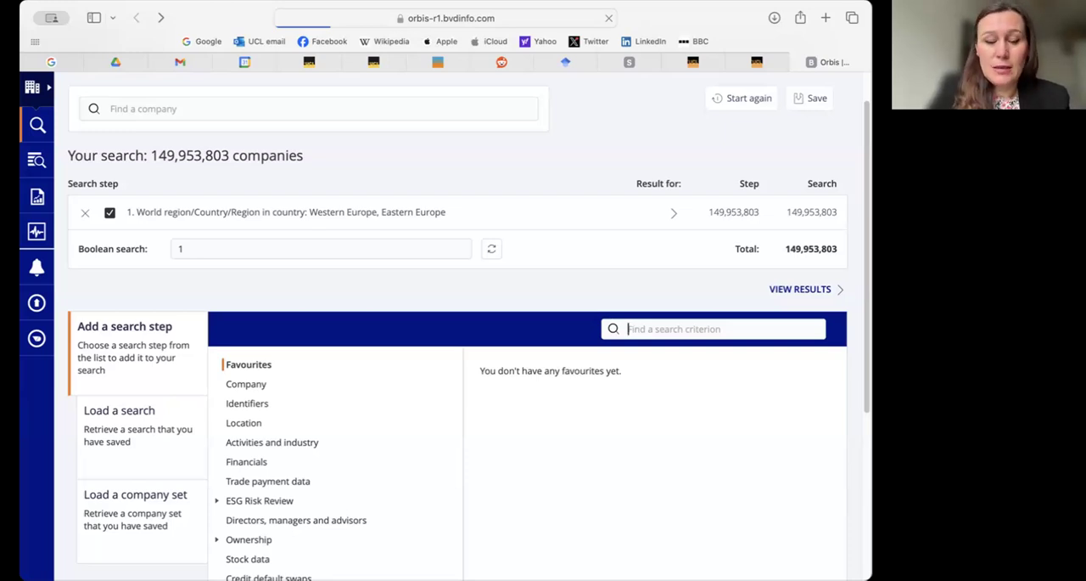
- Try to find profitability criteria by searching for 'profitabili', and clear the search term
{"action": "type", "text": "profitabil"}
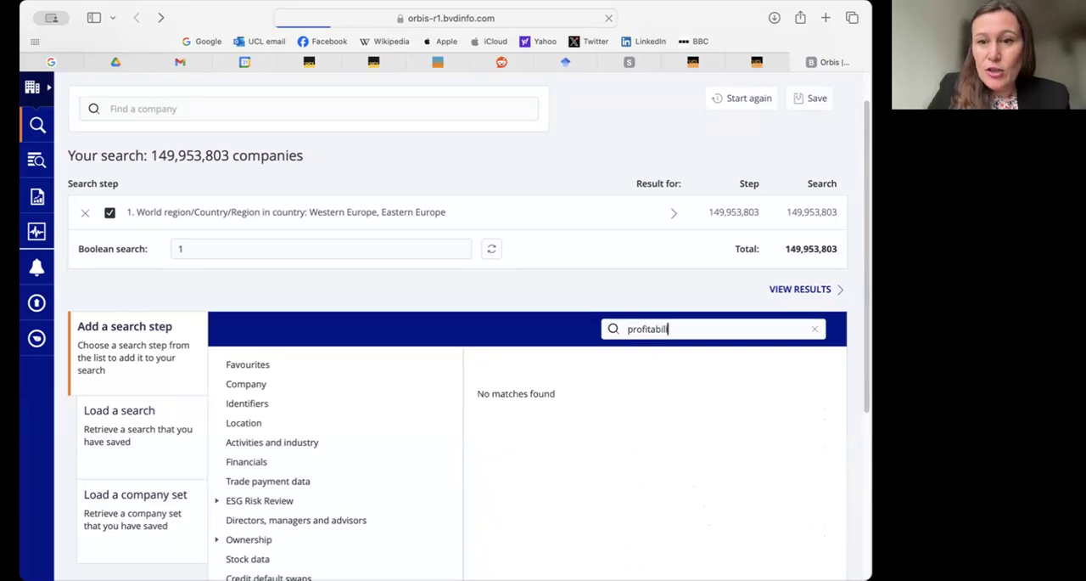
{"action": "key", "text": "BackSpace"}
{"action": "key", "text": "BackSpace"}
{"action": "key", "text": "BackSpace"}
{"action": "key", "text": "BackSpace"}
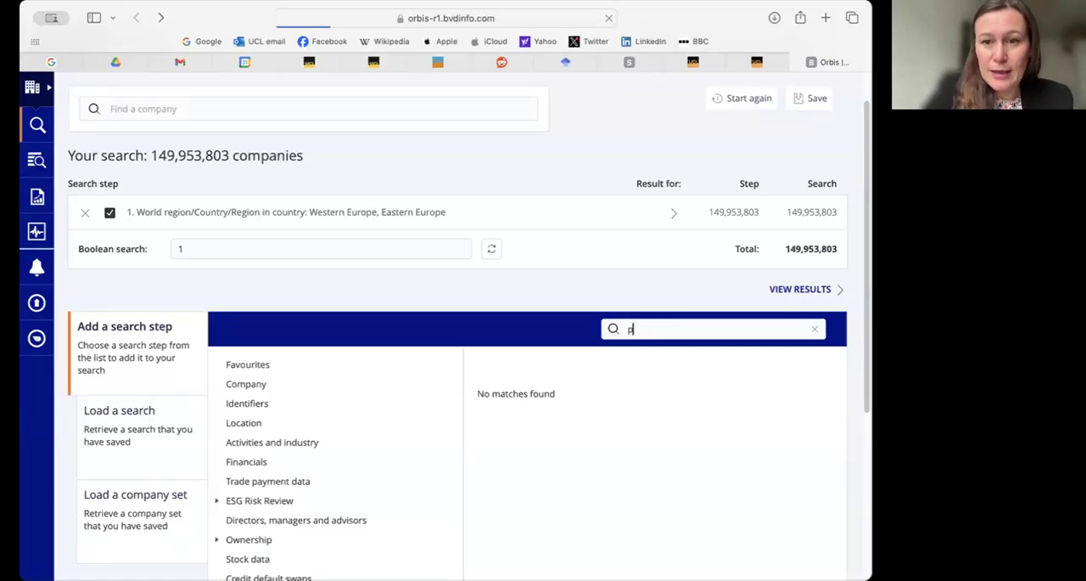
{"action": "key", "text": "BackSpace"}
- Search the criteria for 'profi' and review the available profit measures
{"action": "type", "text": "profi"}
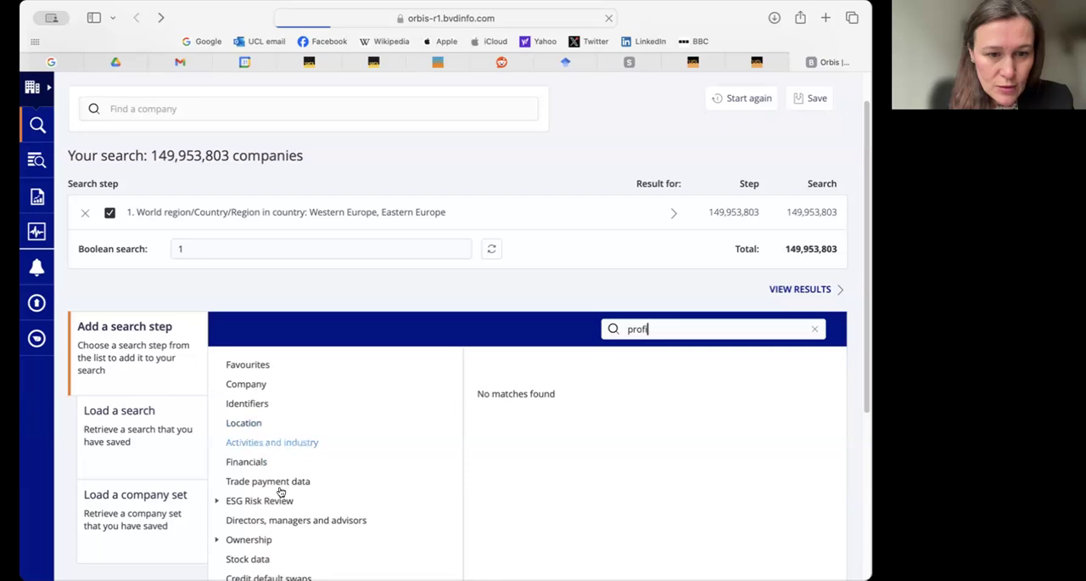
{"action": "key", "text": "BackSpace"}
{"action": "key", "text": "BackSpace"}
{"action": "key", "text": "BackSpace"}
{"action": "key", "text": "BackSpace"}
{"action": "key", "text": "BackSpace"}
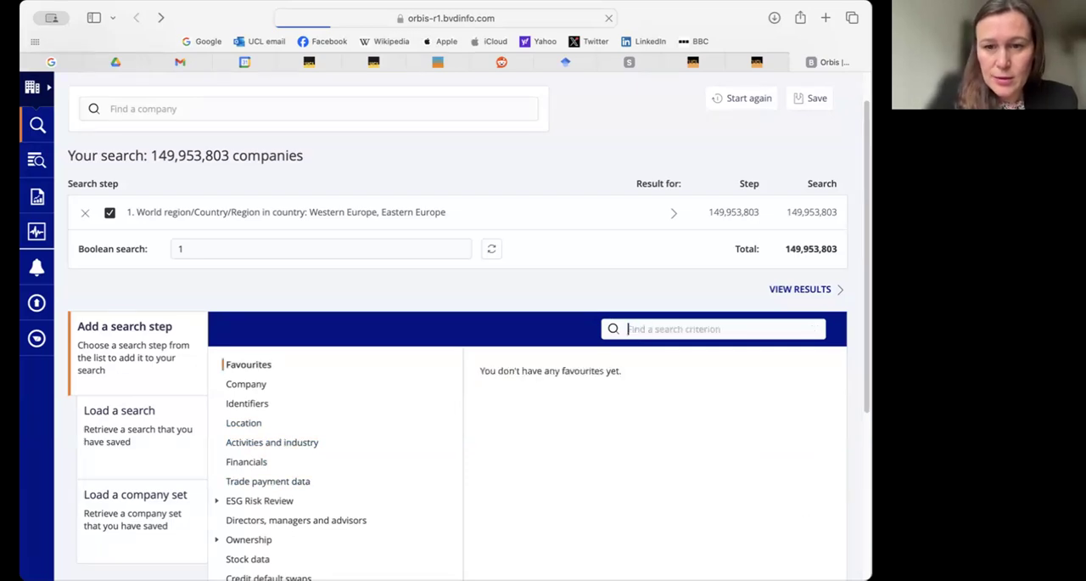
{"action": "type", "text": "profi"}
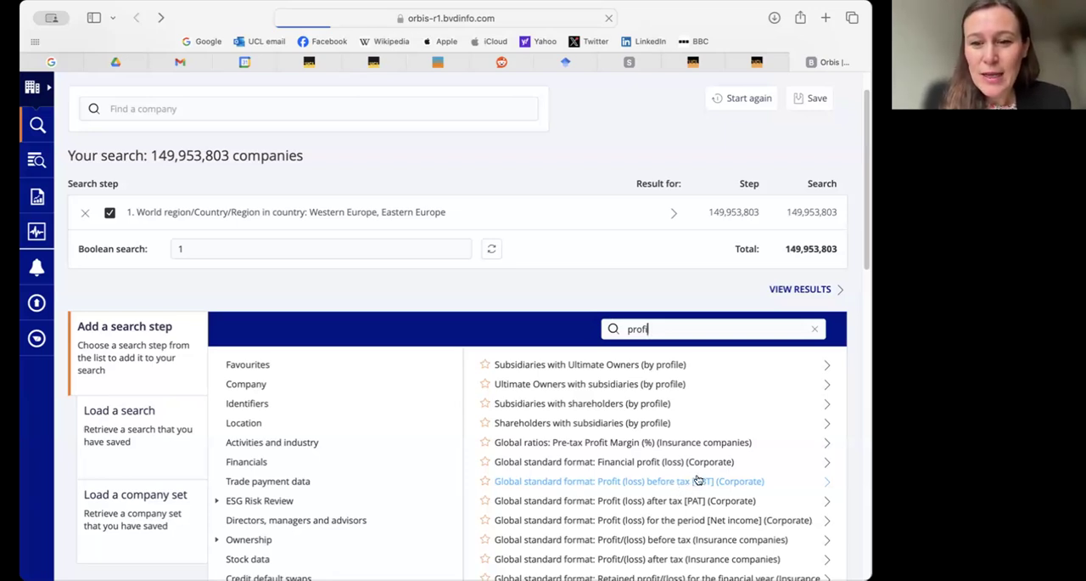
- Replace the criteria search term with 'roa' and review the return on assets options and the criteria categories
{"action": "left_click_drag", "start_coordinate": [662, 328], "coordinate": [616, 331]}
{"action": "type", "text": "r"}
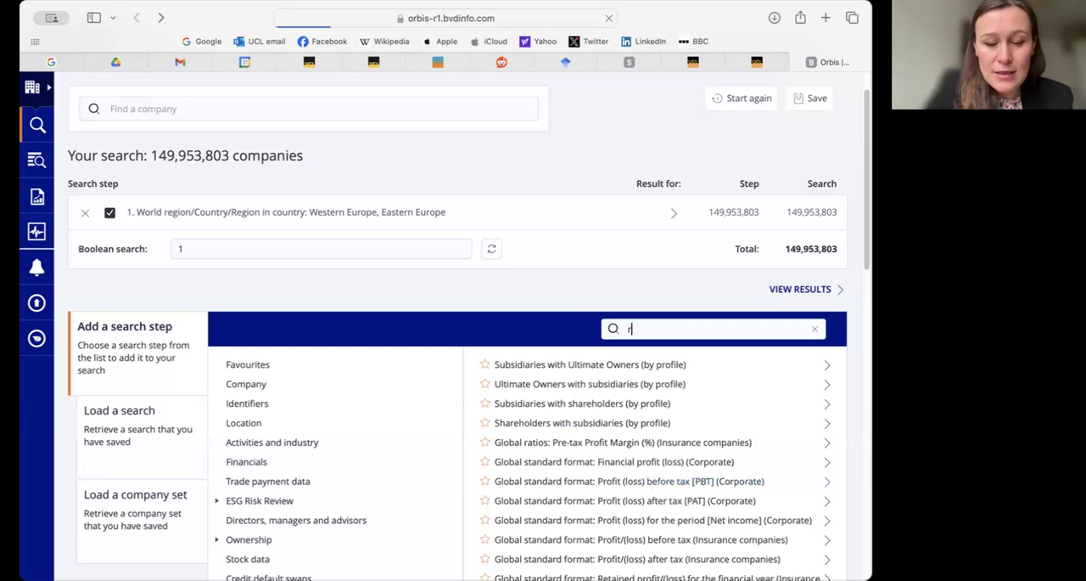
{"action": "type", "text": "oa"}
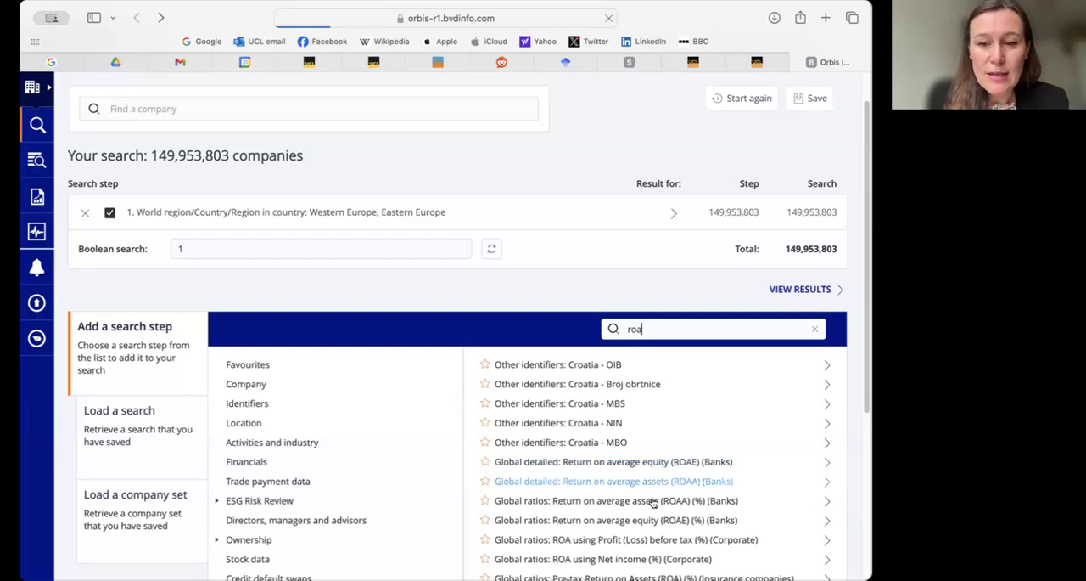
{"action": "scroll", "coordinate": [654, 514], "scroll_direction": "down", "scroll_amount": 1}
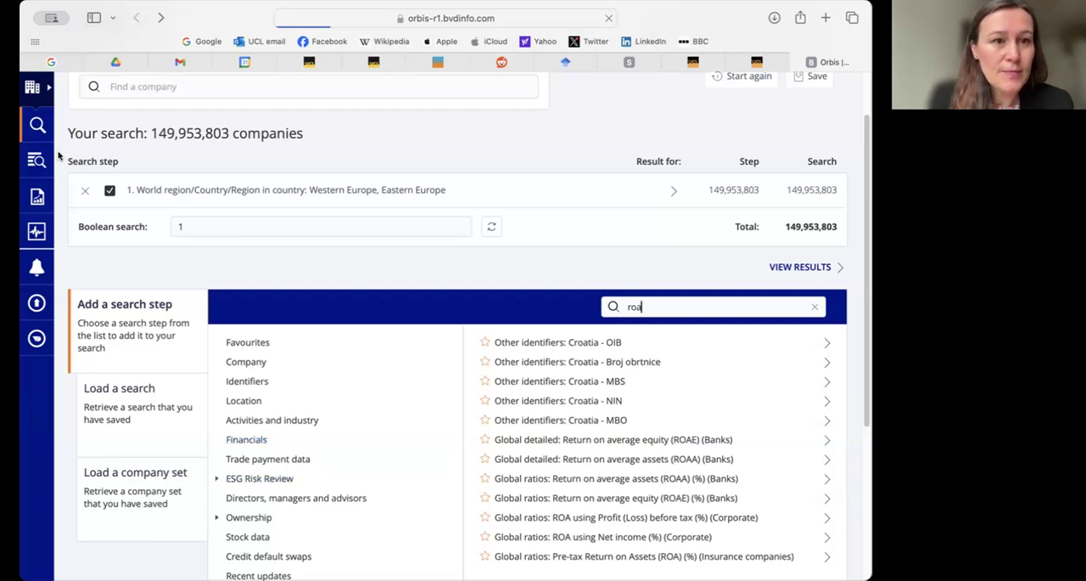
{"action": "scroll", "coordinate": [254, 421], "scroll_direction": "down", "scroll_amount": 2}
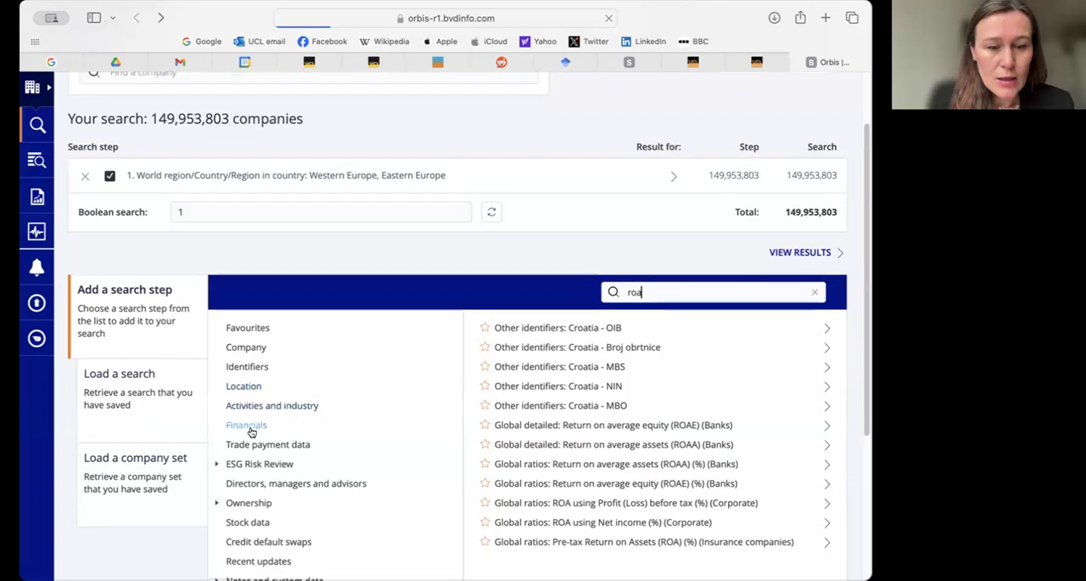
{"action": "left_click", "coordinate": [272, 380]}
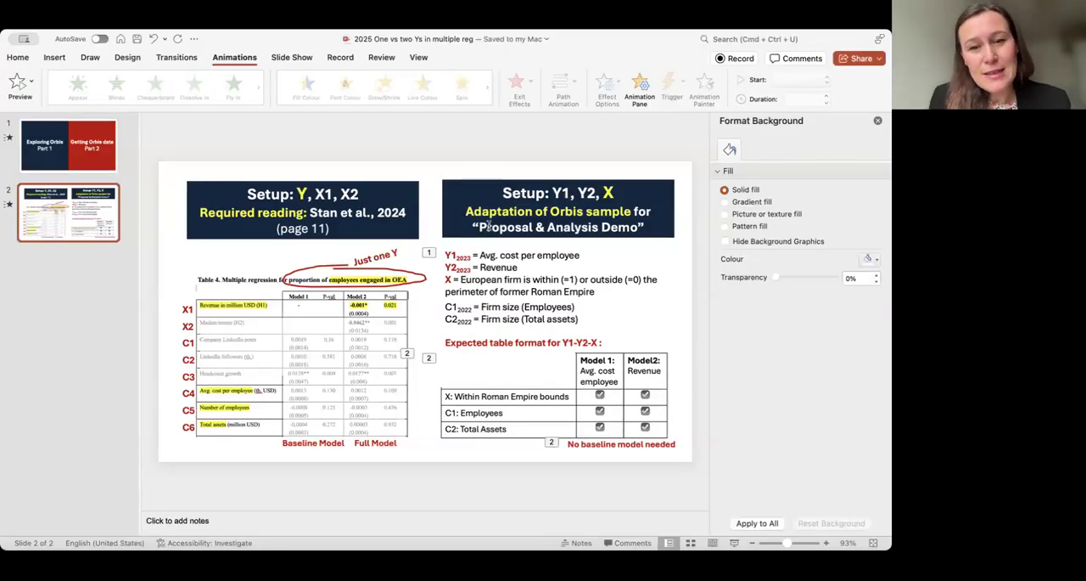
- Switch to the PowerPoint presentation and place the text cursor in the Y2 Revenue line of slide 2's variable definitions
{"action": "left_click", "coordinate": [505, 267]}
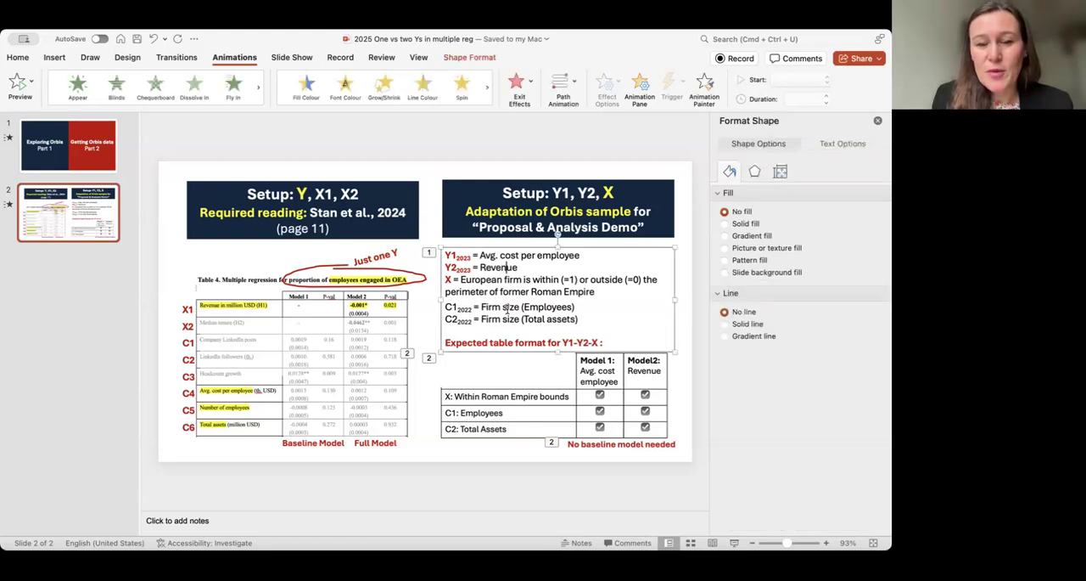
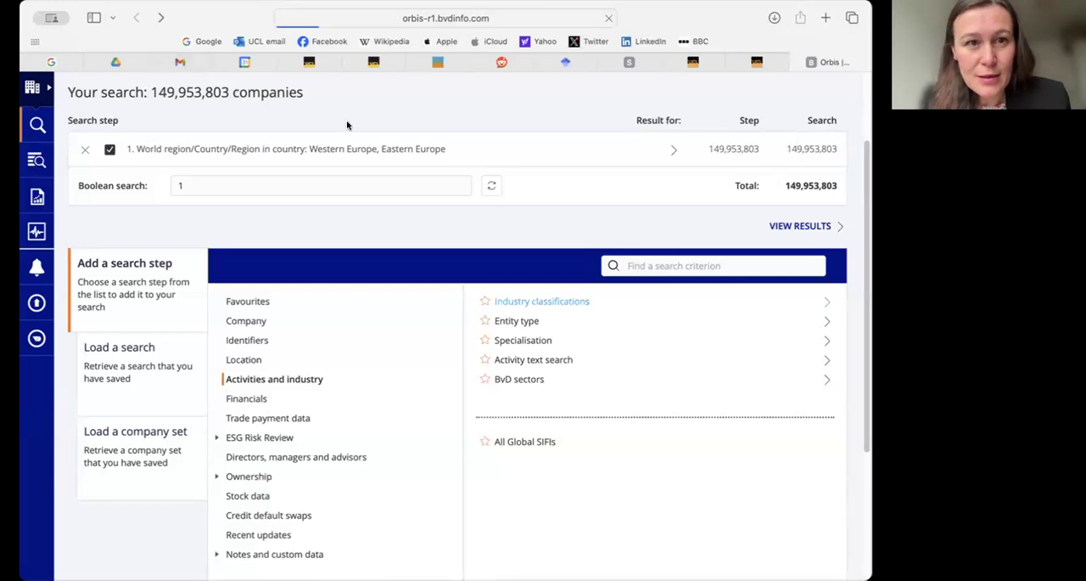
- Add an industry classification search step for NACE Rev. 2 code 592 - Sound recording and music publishing activities, found by searching for 'music'
{"action": "scroll", "coordinate": [344, 124], "scroll_direction": "down", "scroll_amount": 3}
{"action": "scroll", "coordinate": [347, 126], "scroll_direction": "up", "scroll_amount": 4}
{"action": "scroll", "coordinate": [555, 352], "scroll_direction": "down", "scroll_amount": 2}
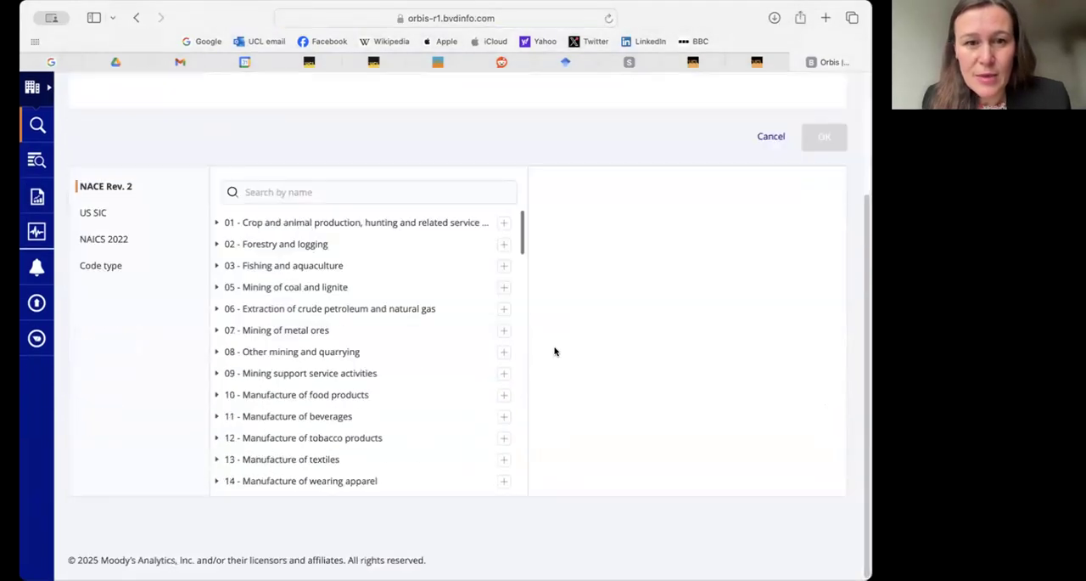
{"action": "left_click", "coordinate": [277, 194]}
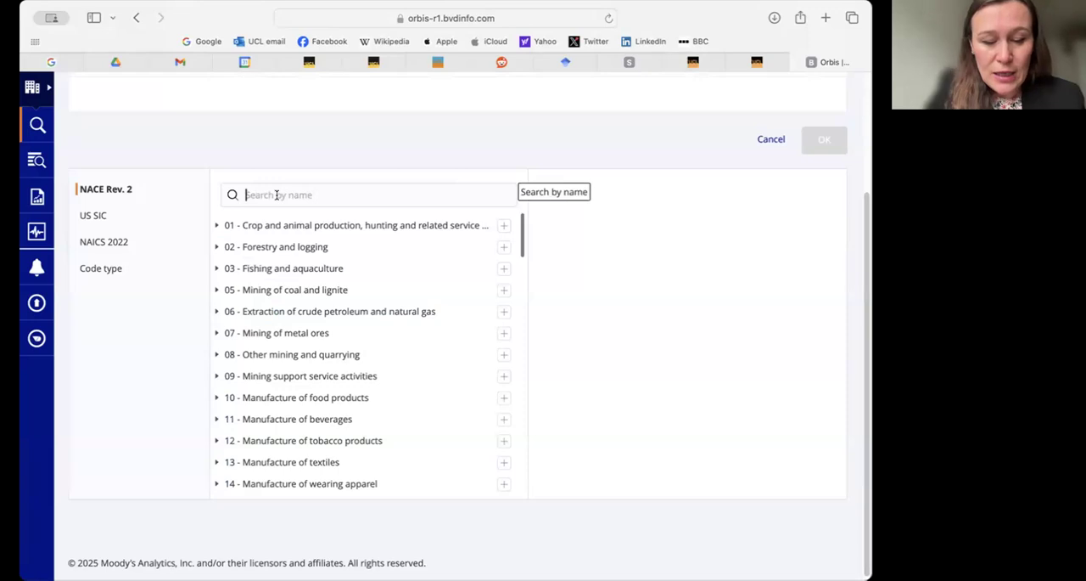
{"action": "type", "text": "music"}
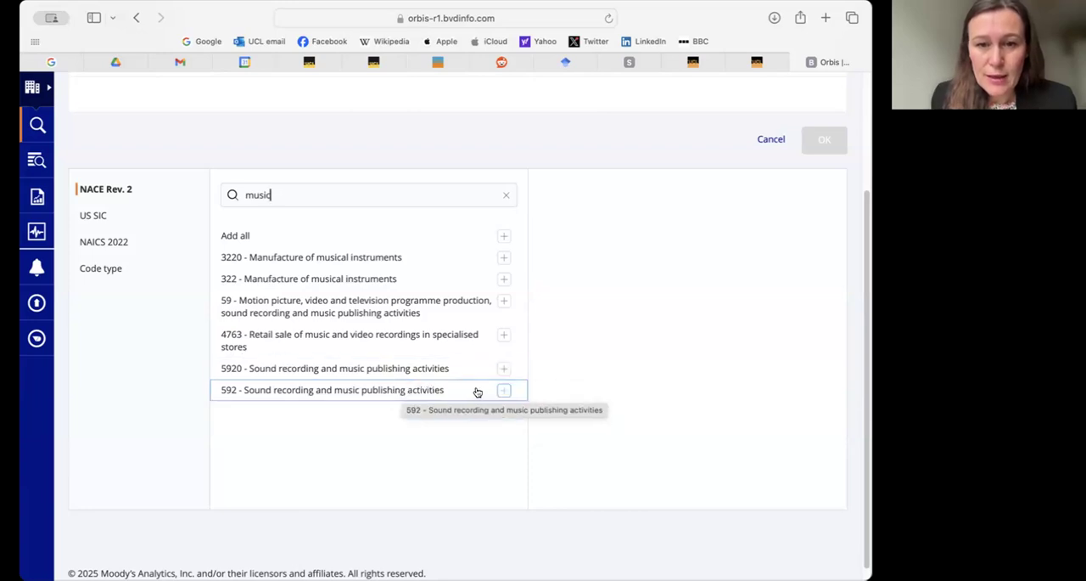
{"action": "left_click", "coordinate": [479, 390]}
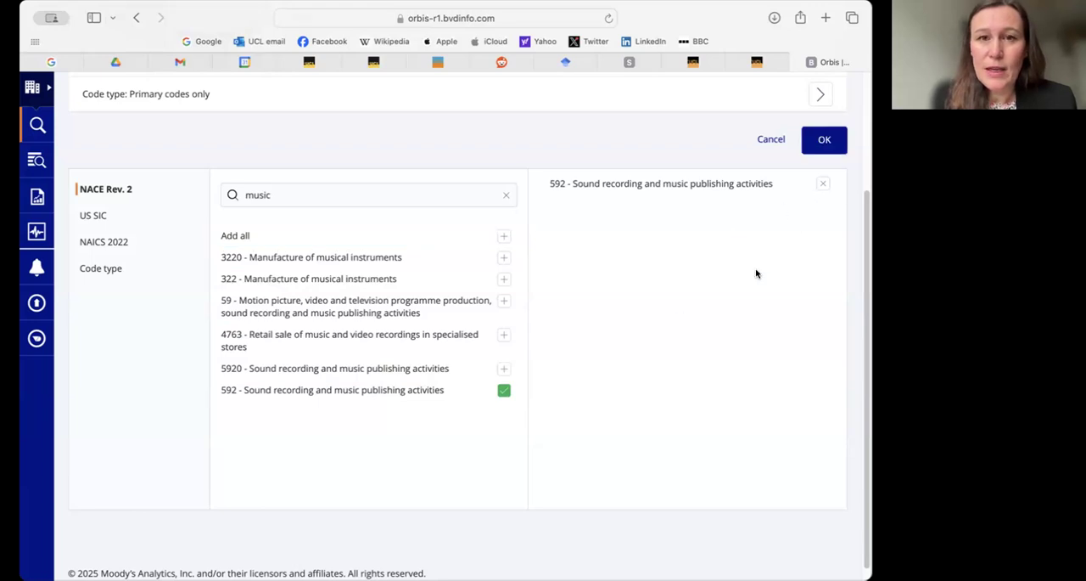
{"action": "scroll", "coordinate": [756, 274], "scroll_direction": "up", "scroll_amount": 3}
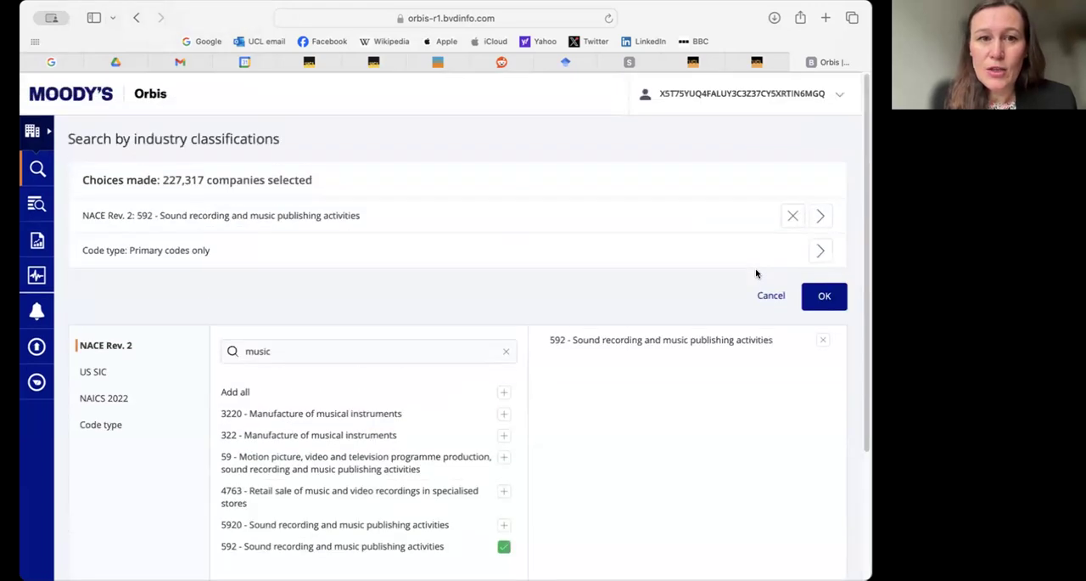
{"action": "left_click", "coordinate": [820, 299]}
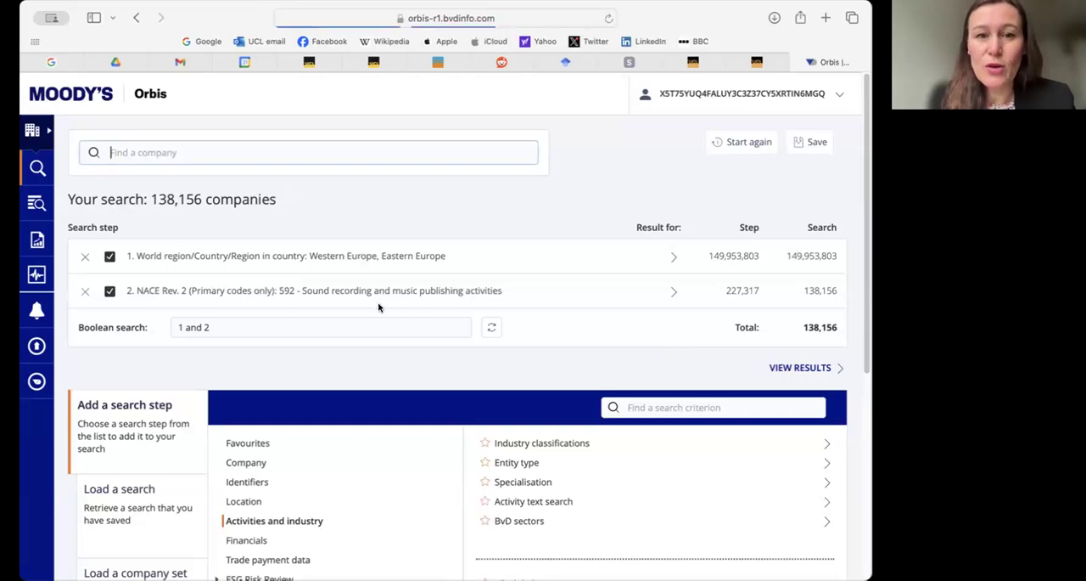
- Remove the existing world region search step and add a new one covering Western Europe and Eastern Europe
{"action": "left_click", "coordinate": [84, 257]}
{"action": "left_click", "coordinate": [464, 241]}
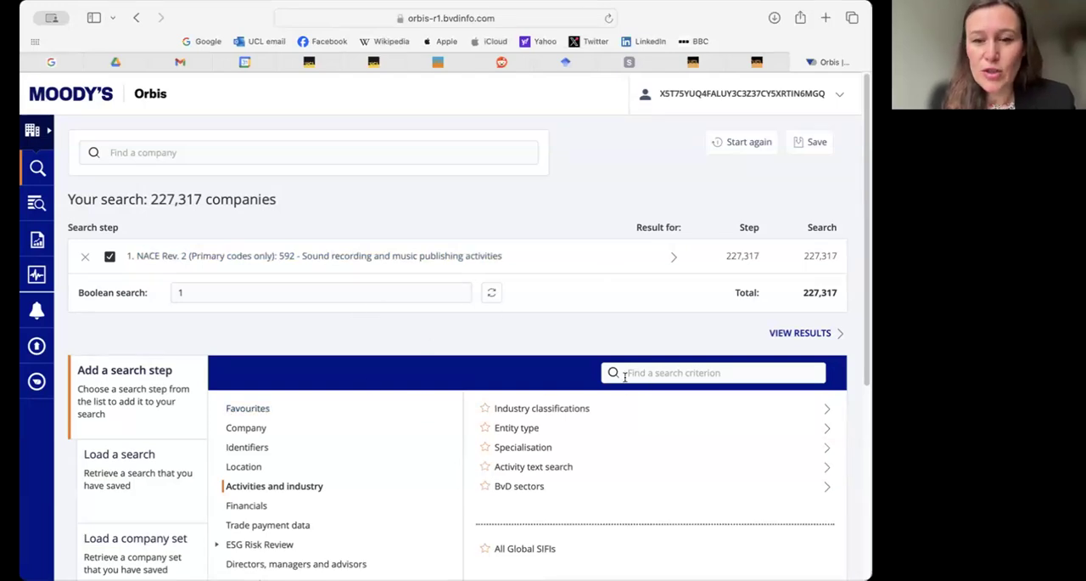
{"action": "left_click", "coordinate": [244, 466]}
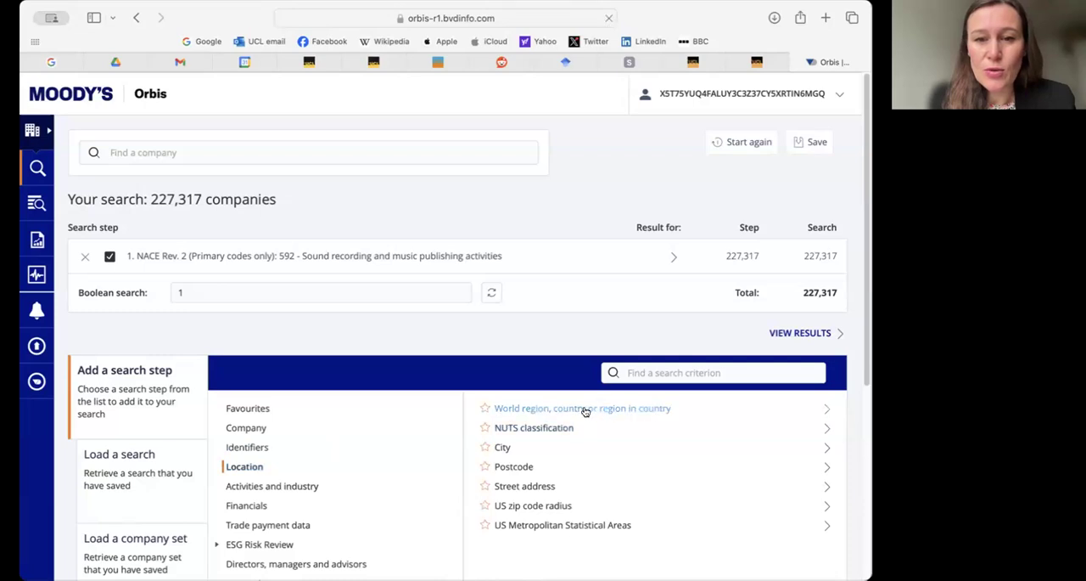
{"action": "left_click", "coordinate": [608, 410]}
{"action": "scroll", "coordinate": [293, 445], "scroll_direction": "down", "scroll_amount": 1}
{"action": "scroll", "coordinate": [259, 381], "scroll_direction": "up", "scroll_amount": 1}
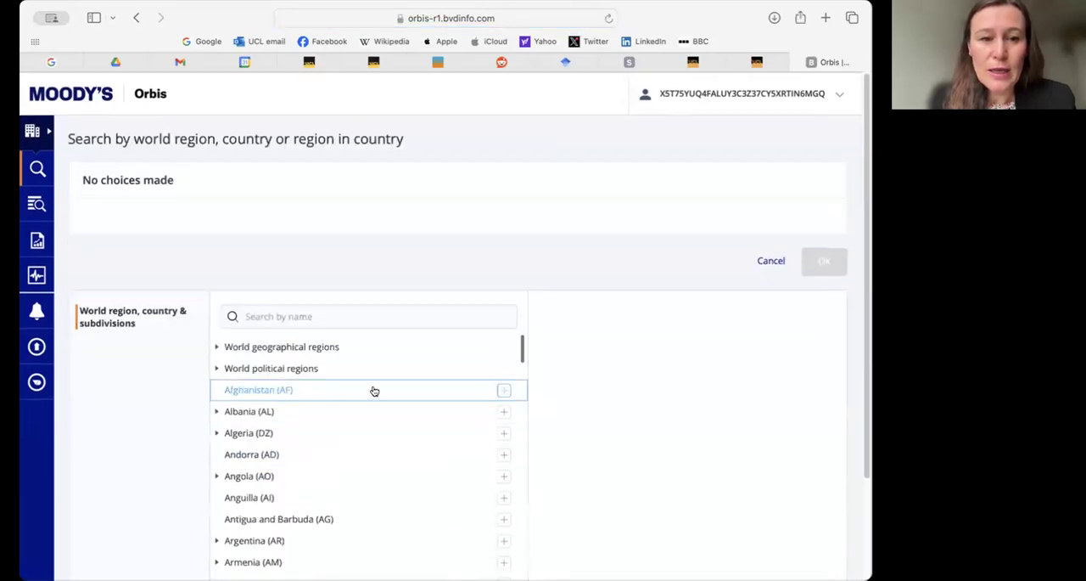
{"action": "left_click", "coordinate": [217, 348]}
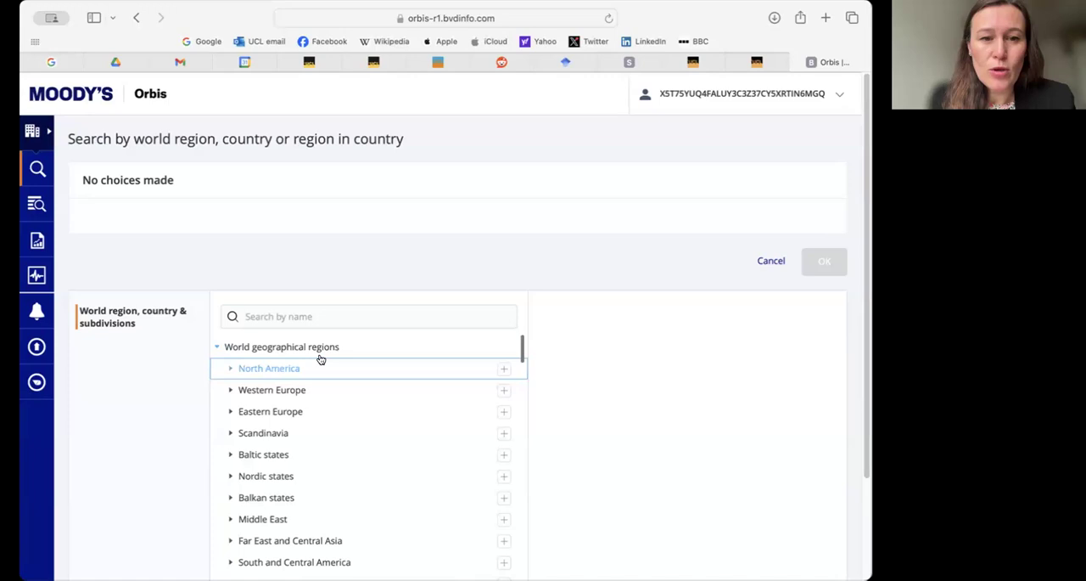
{"action": "left_click", "coordinate": [504, 390]}
{"action": "left_click", "coordinate": [504, 412]}
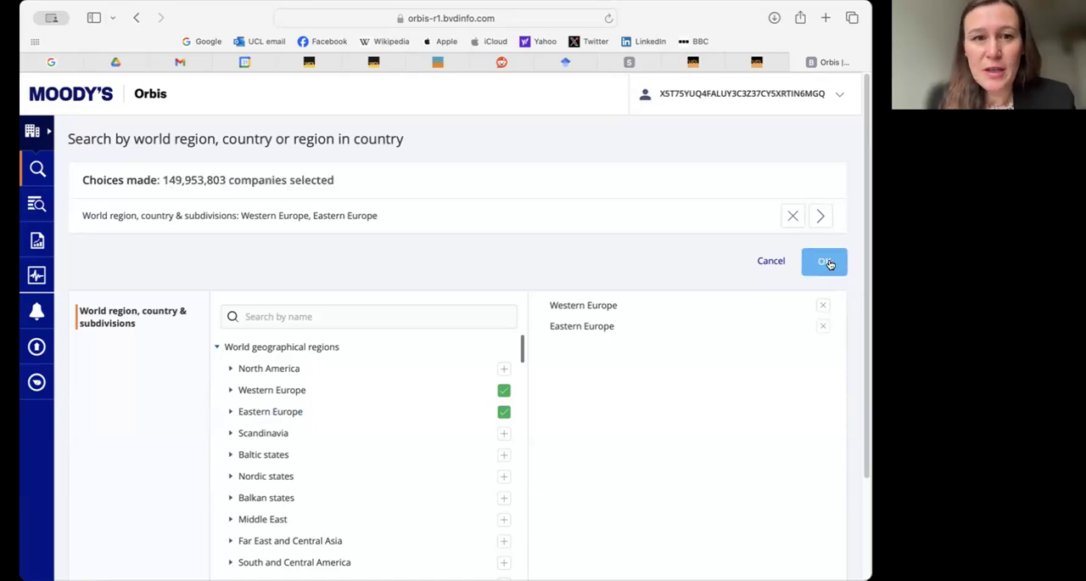
{"action": "left_click", "coordinate": [825, 262]}
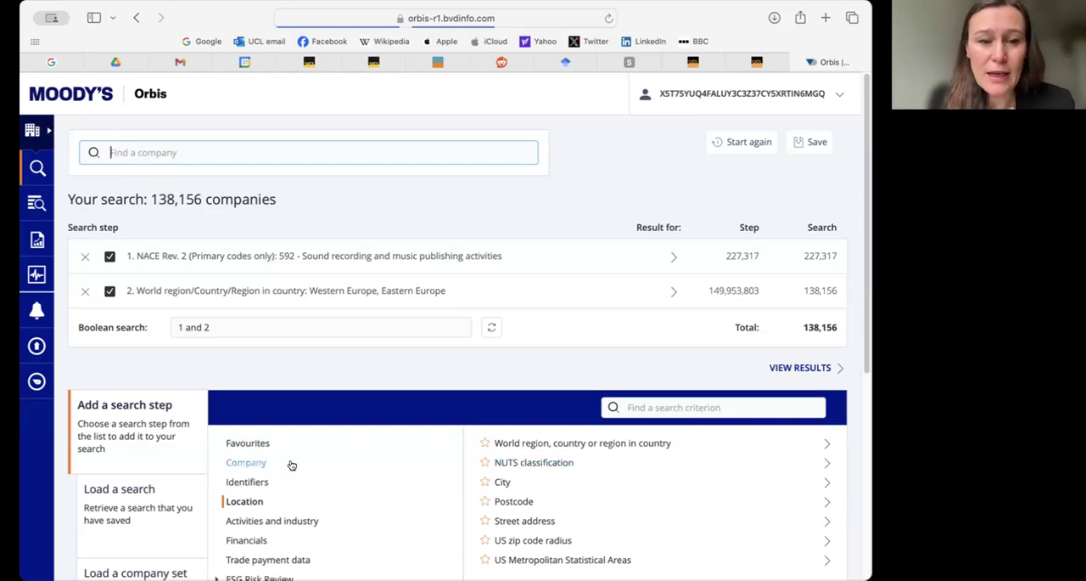
- Search the criteria for 'employee cost' and open the global ratio Average cost of employee (th) (Corporate)
{"action": "scroll", "coordinate": [265, 526], "scroll_direction": "down", "scroll_amount": 1}
{"action": "left_click", "coordinate": [261, 516]}
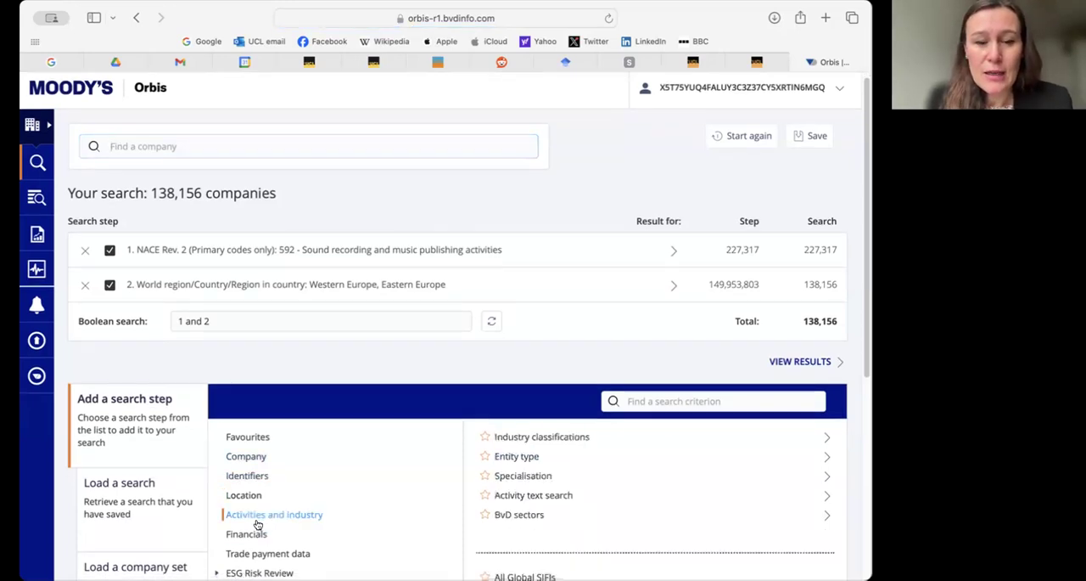
{"action": "left_click", "coordinate": [257, 534]}
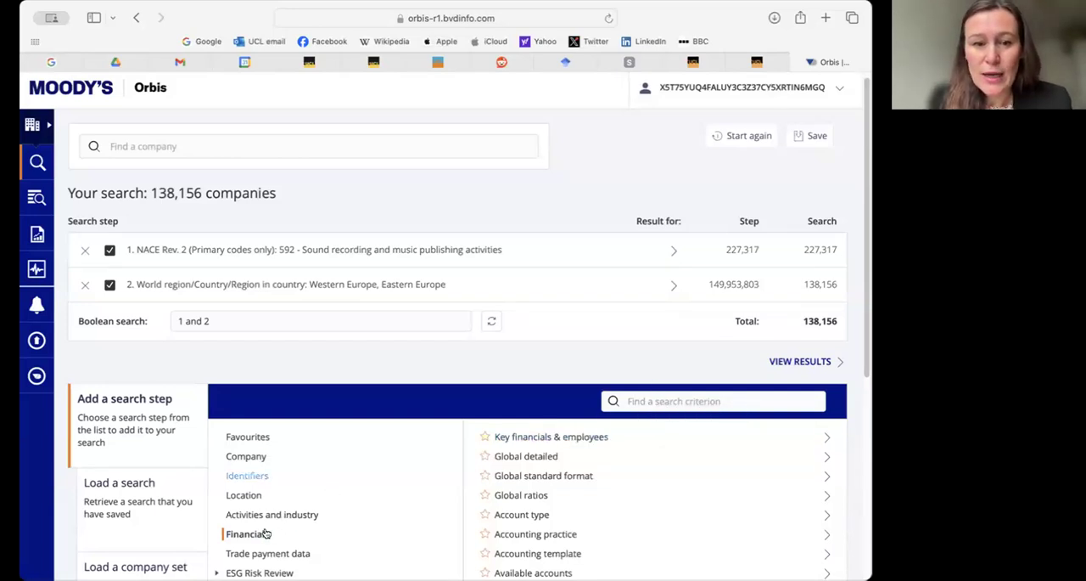
{"action": "left_click", "coordinate": [695, 400]}
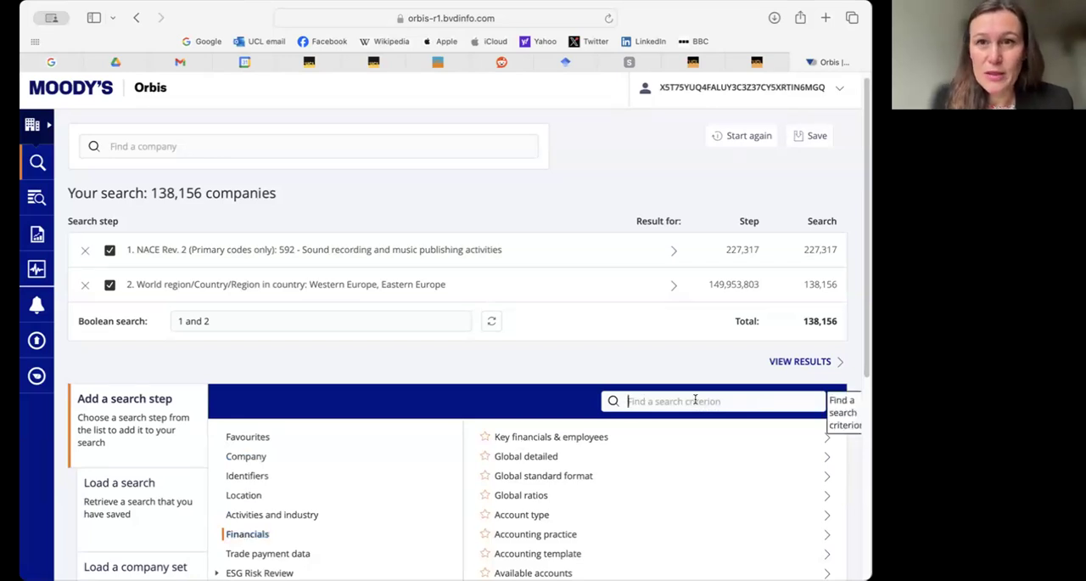
{"action": "type", "text": "e"}
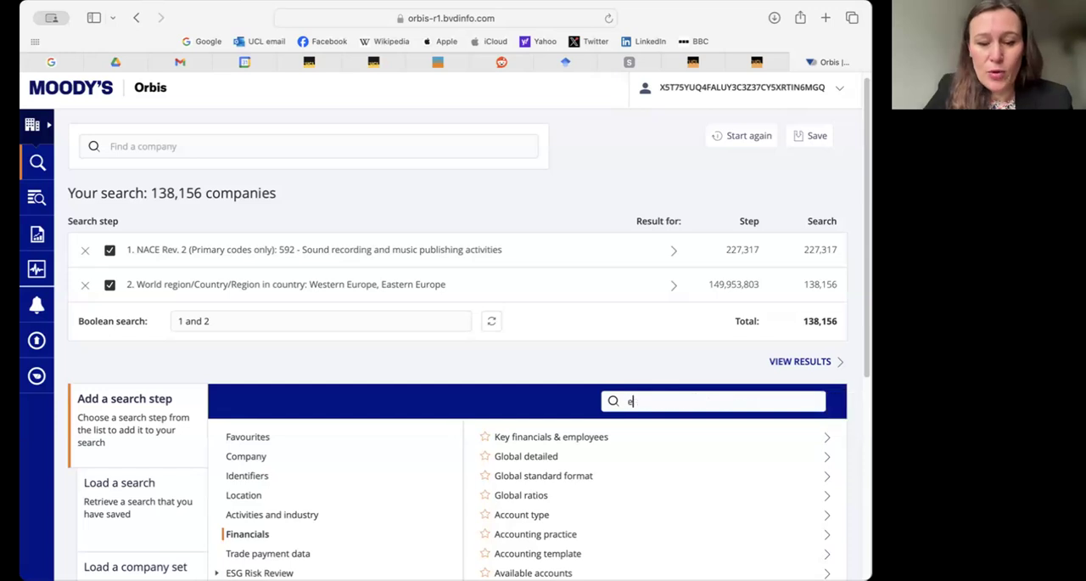
{"action": "type", "text": "mplo"}
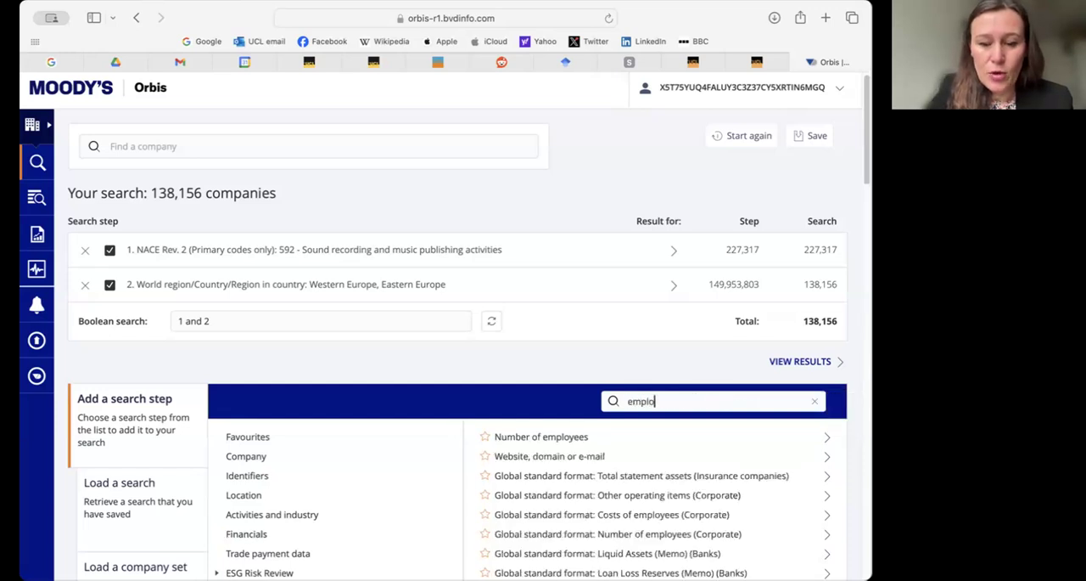
{"action": "type", "text": "yee cost"}
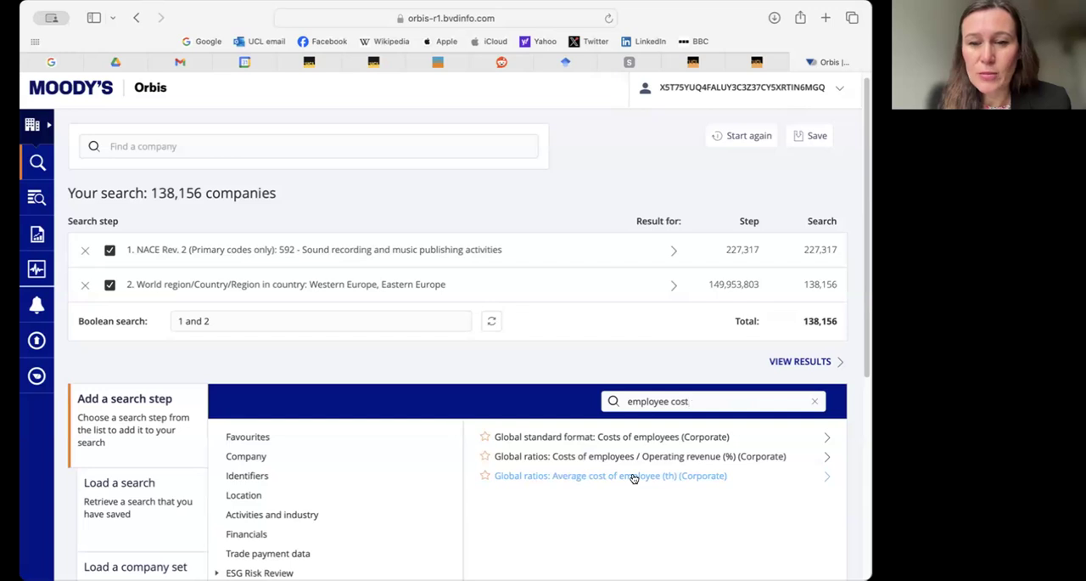
{"action": "left_click", "coordinate": [633, 477]}
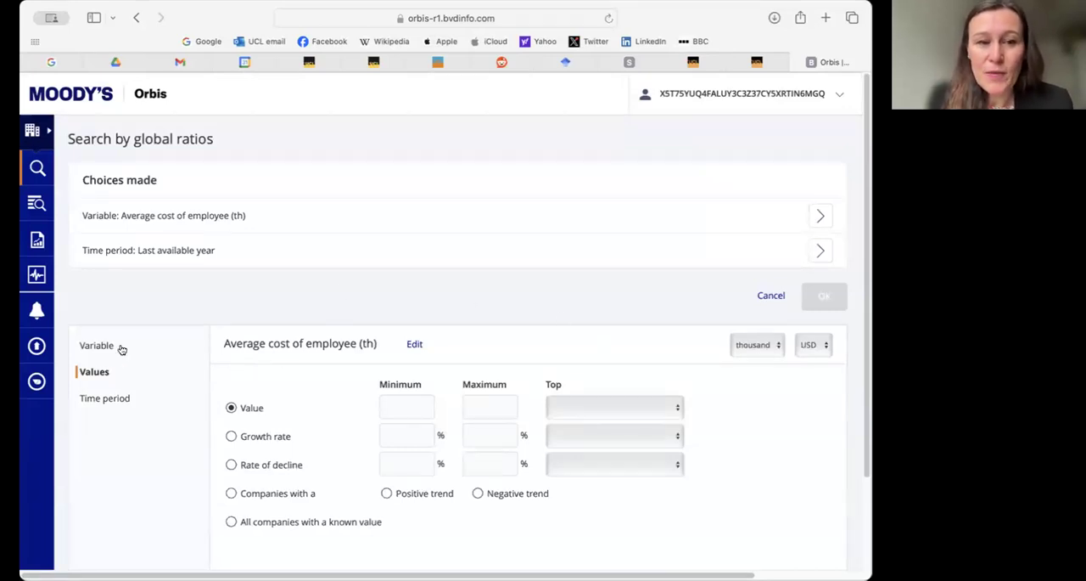
- Add the average cost of employee step for all companies with a known value in the absolute year 2023
{"action": "left_click", "coordinate": [231, 521]}
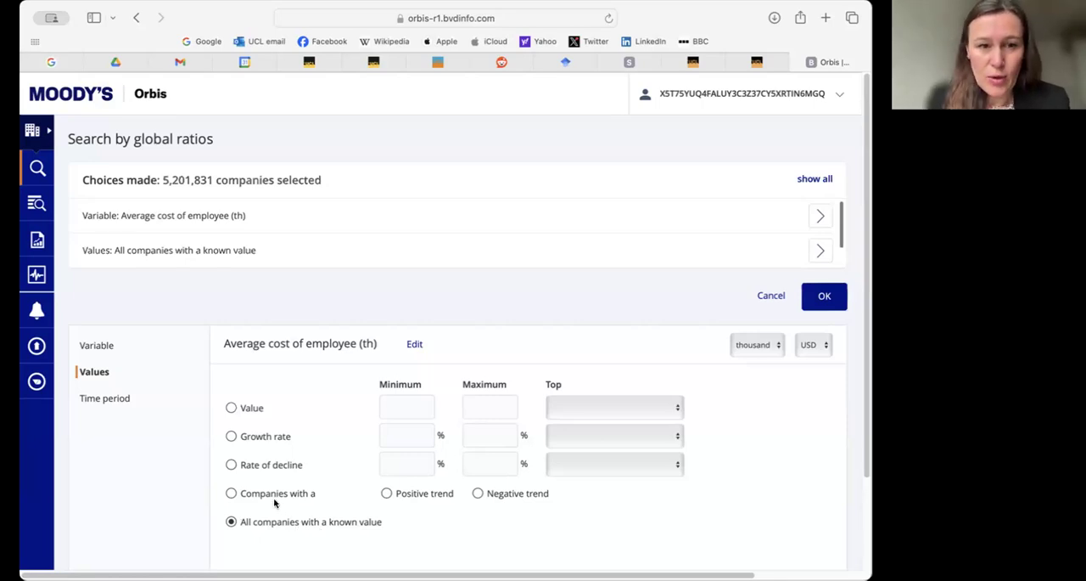
{"action": "left_click", "coordinate": [122, 402]}
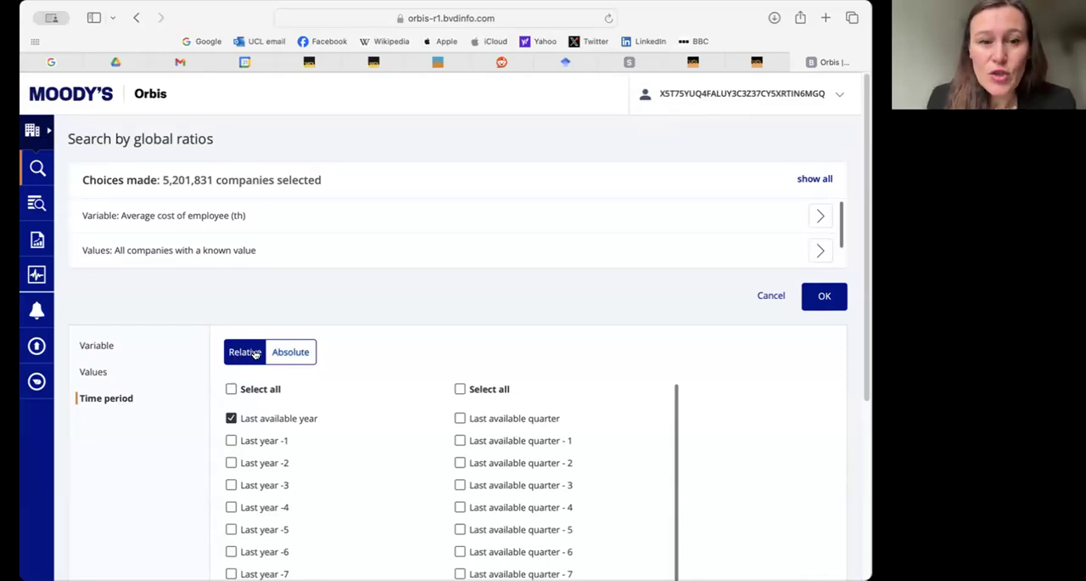
{"action": "left_click", "coordinate": [302, 352]}
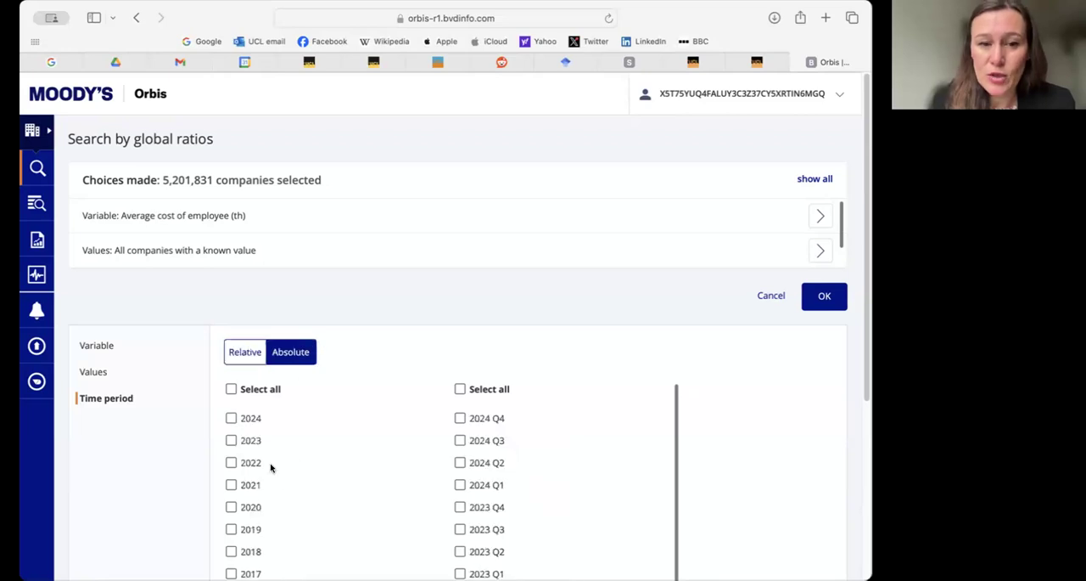
{"action": "left_click", "coordinate": [231, 440]}
{"action": "left_click", "coordinate": [822, 300]}
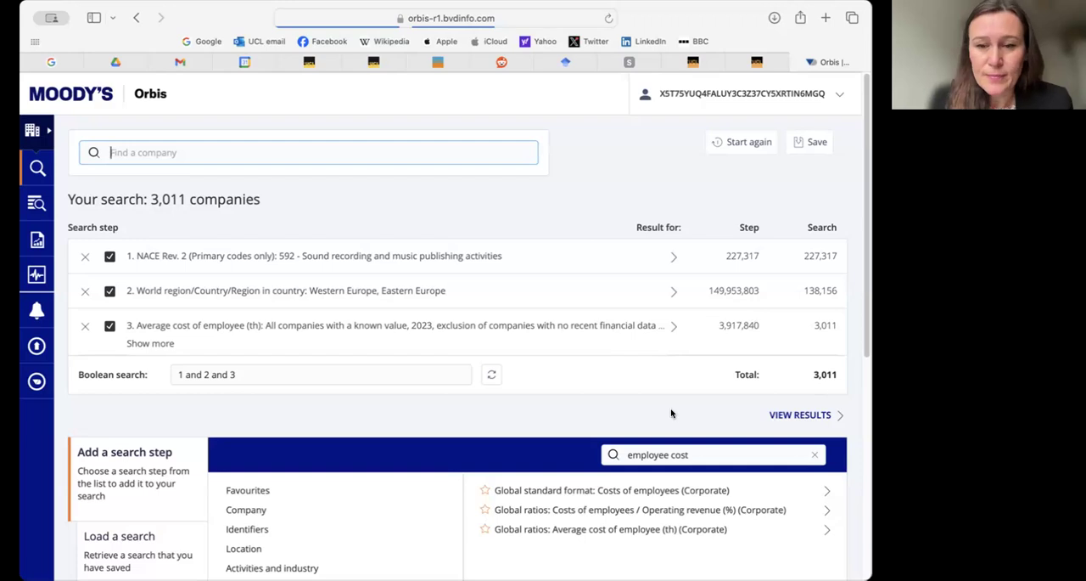
- Replace the criteria search term with 'turnover' and open the key financials criterion Operating revenue (Turnover) (All templates)
{"action": "left_click", "coordinate": [690, 455]}
{"action": "key", "text": "super+a"}
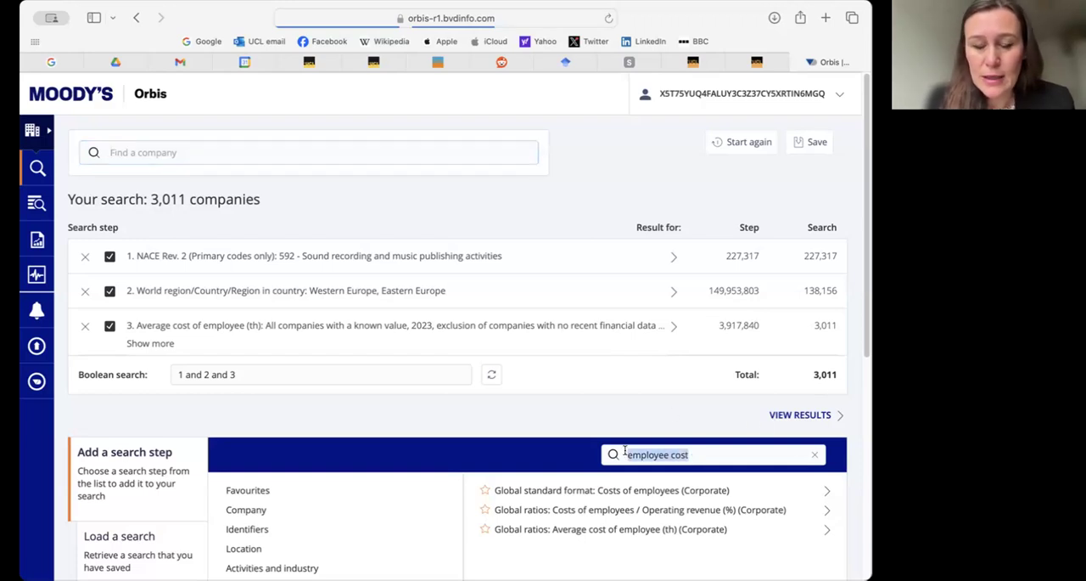
{"action": "key", "text": "BackSpace"}
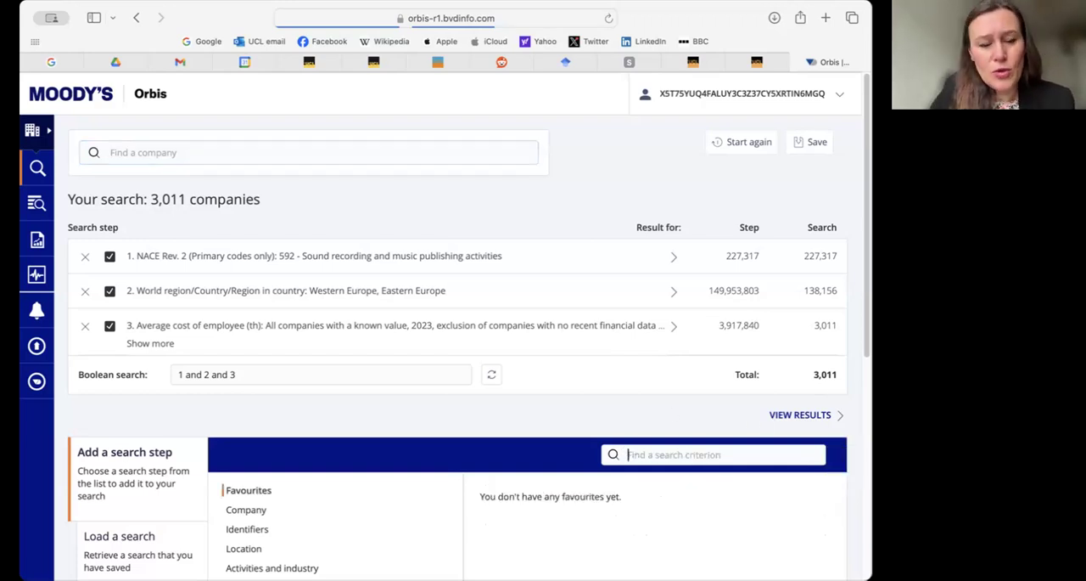
{"action": "type", "text": "turnover"}
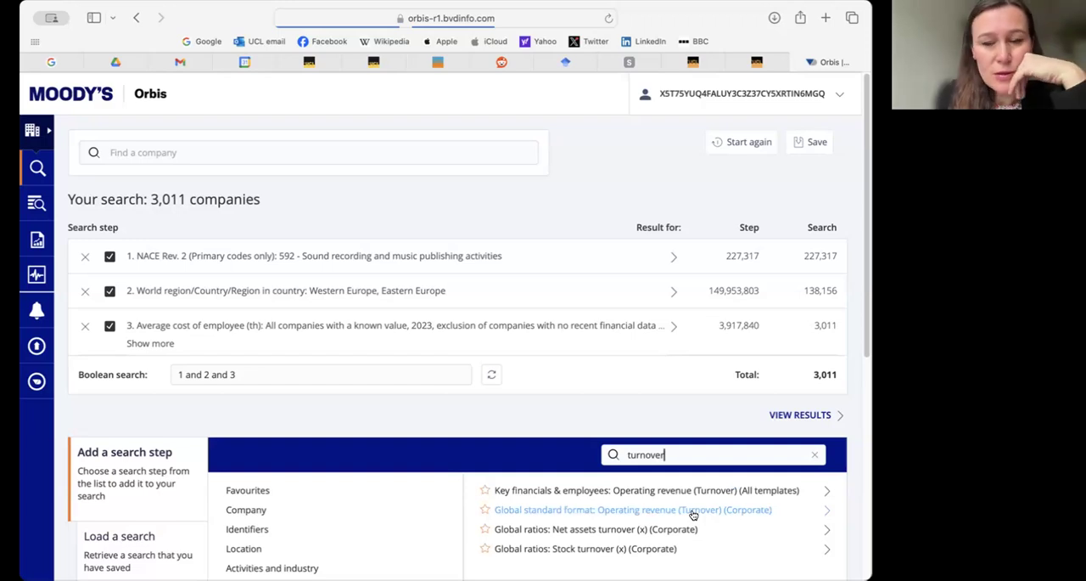
{"action": "scroll", "coordinate": [766, 533], "scroll_direction": "down", "scroll_amount": 1}
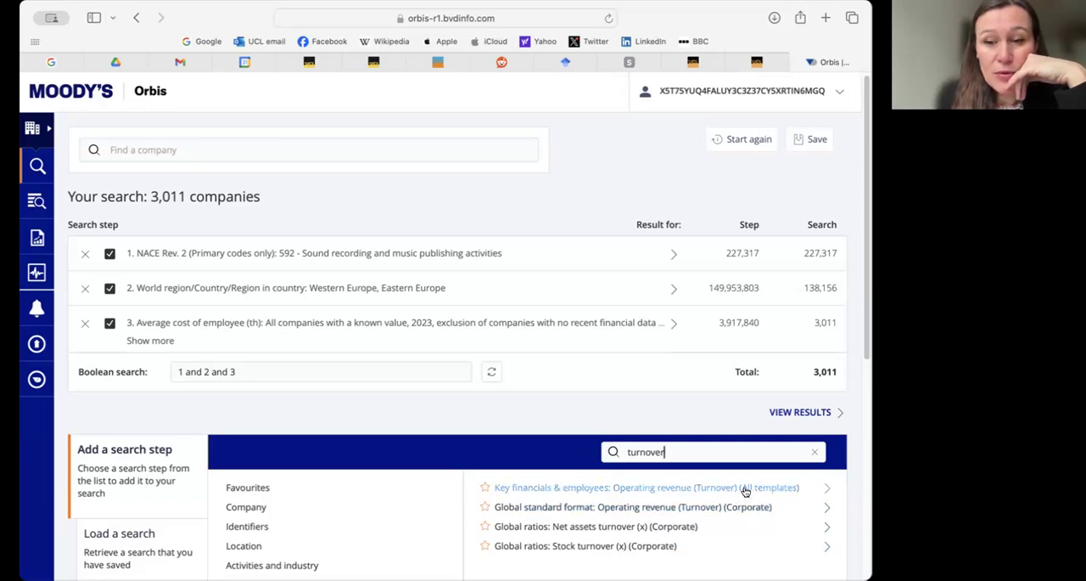
{"action": "left_click", "coordinate": [722, 489]}
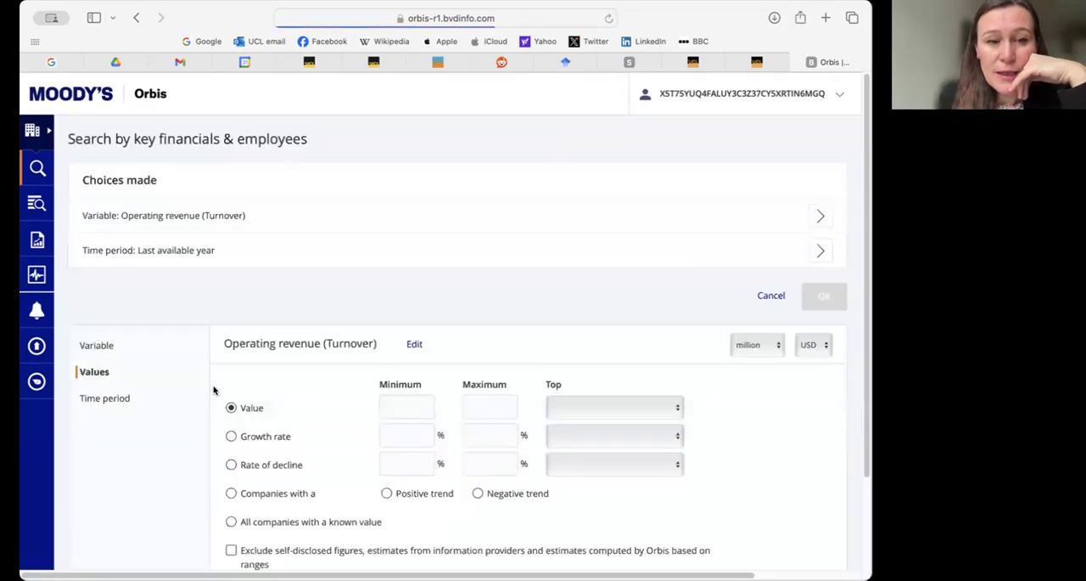
- Add the operating revenue (turnover) step for all companies with a known value in the absolute year 2023
{"action": "left_click", "coordinate": [230, 522]}
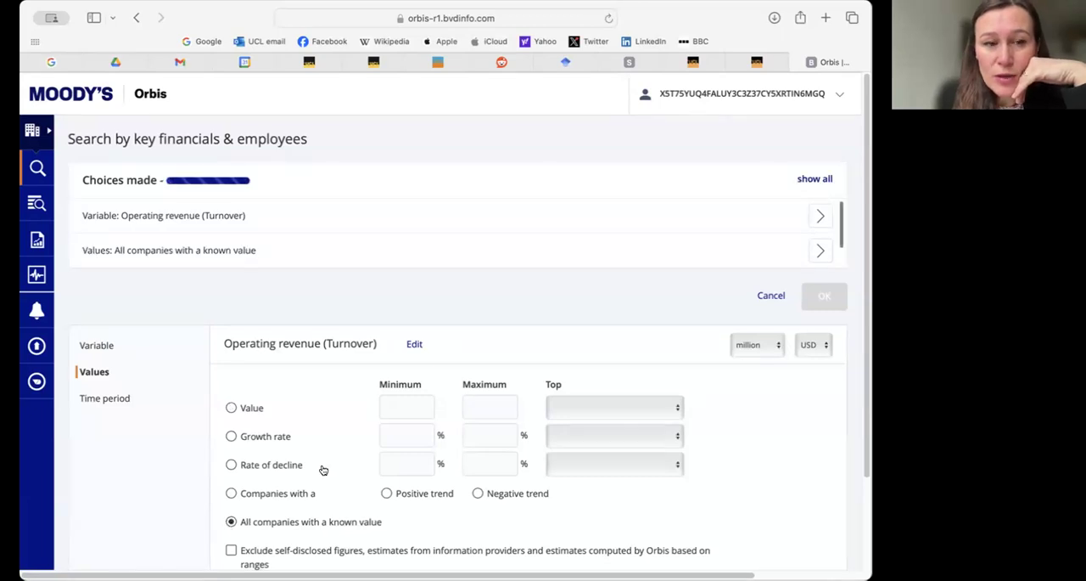
{"action": "left_click", "coordinate": [108, 396]}
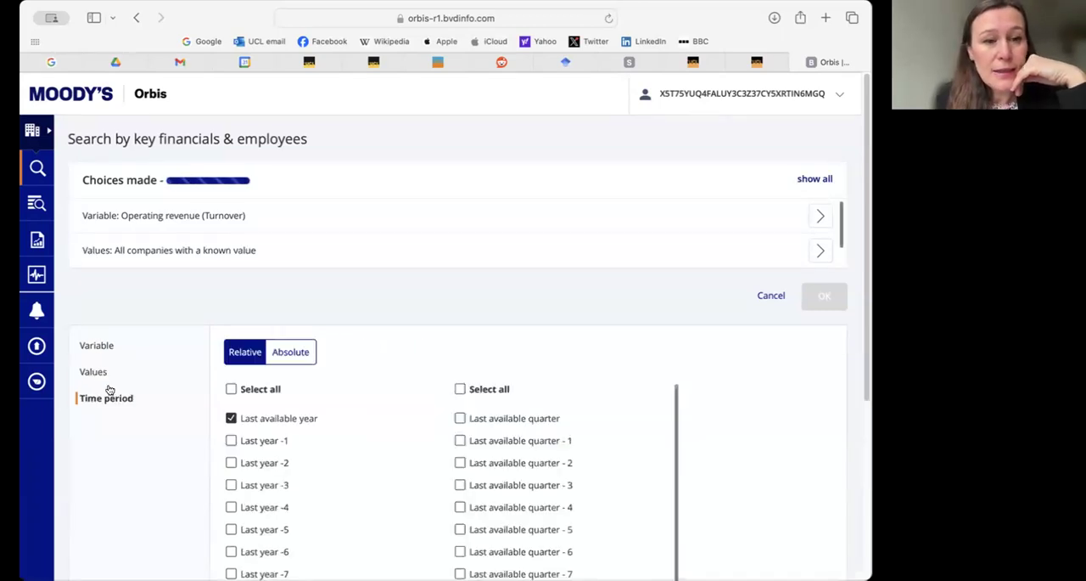
{"action": "left_click", "coordinate": [296, 351]}
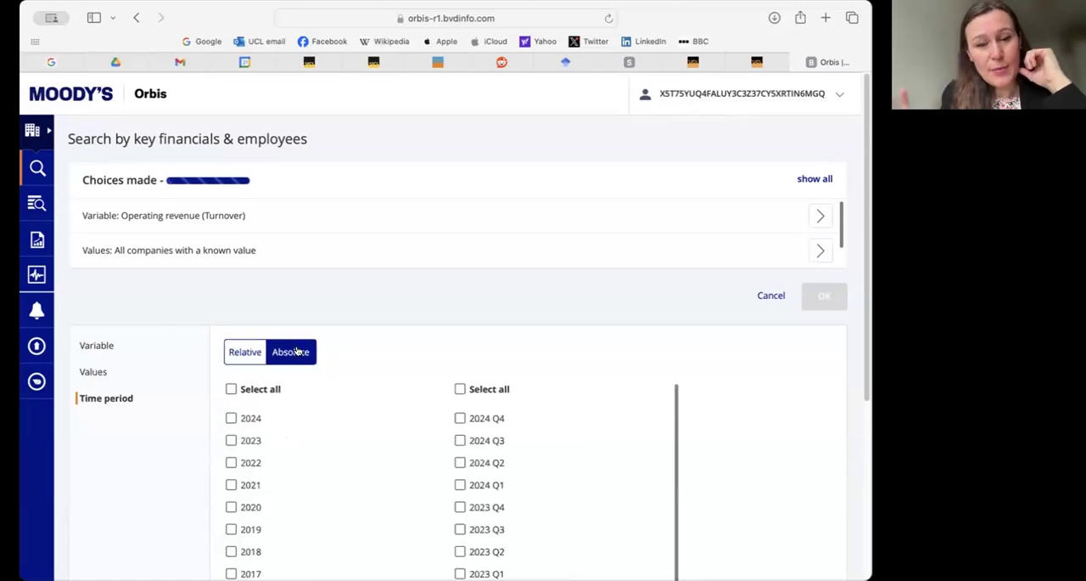
{"action": "left_click", "coordinate": [231, 439]}
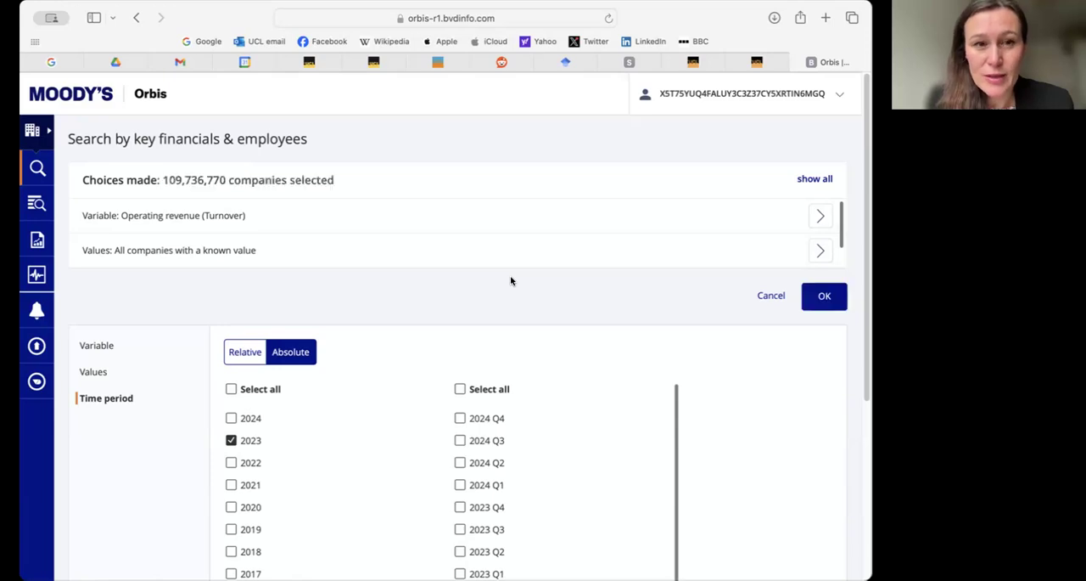
{"action": "left_click", "coordinate": [827, 298]}
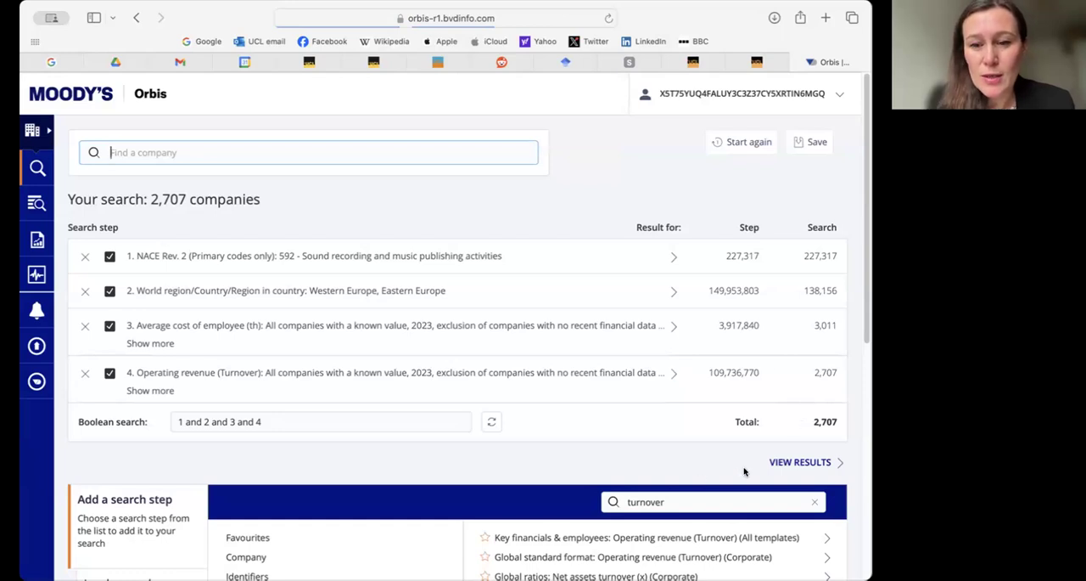
- Replace the criteria search term with 'empl' and open the Number of employees criterion
{"action": "scroll", "coordinate": [679, 497], "scroll_direction": "down", "scroll_amount": 1}
{"action": "left_click_drag", "start_coordinate": [670, 488], "coordinate": [594, 489]}
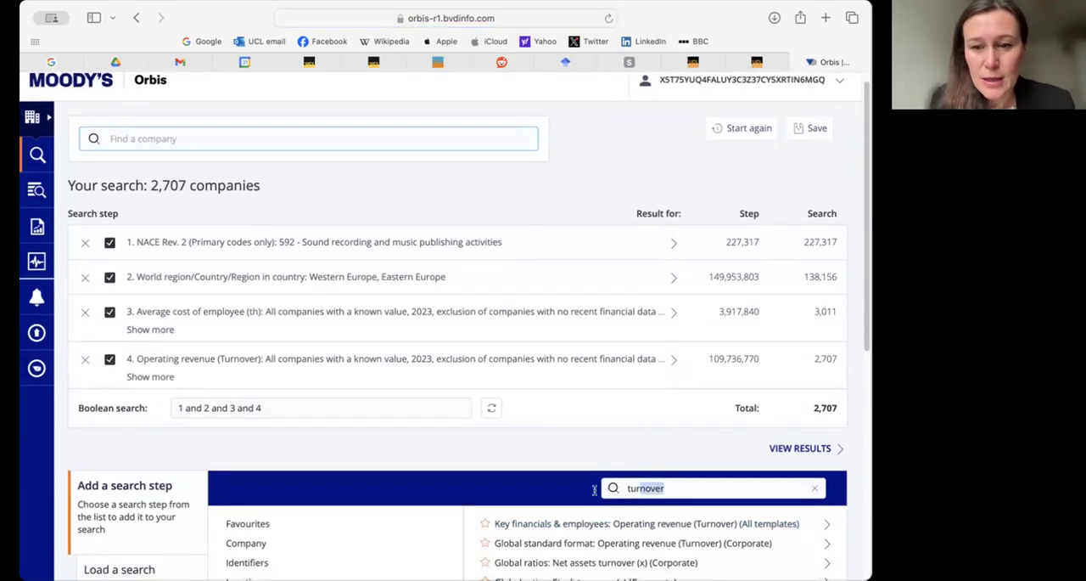
{"action": "type", "text": "empl"}
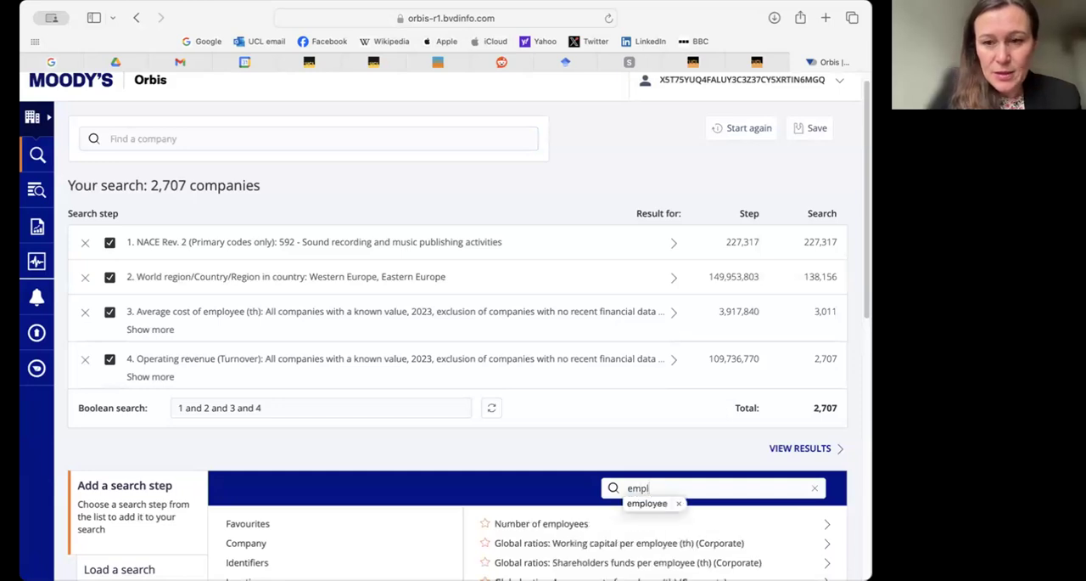
{"action": "left_click", "coordinate": [520, 523]}
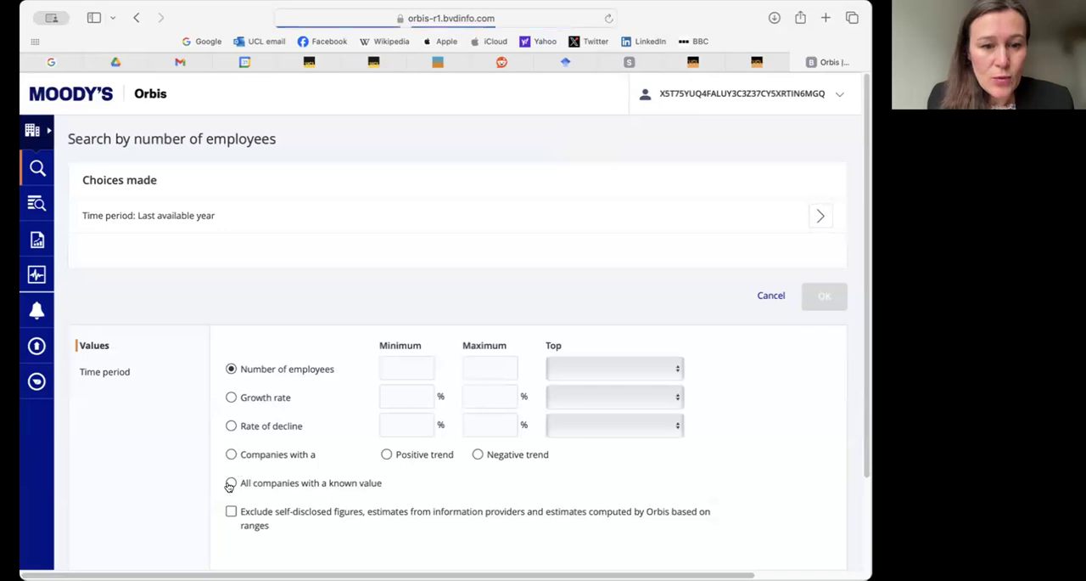
- Add the number of employees step for all companies with a known value in the absolute year 2022
{"action": "left_click", "coordinate": [230, 484]}
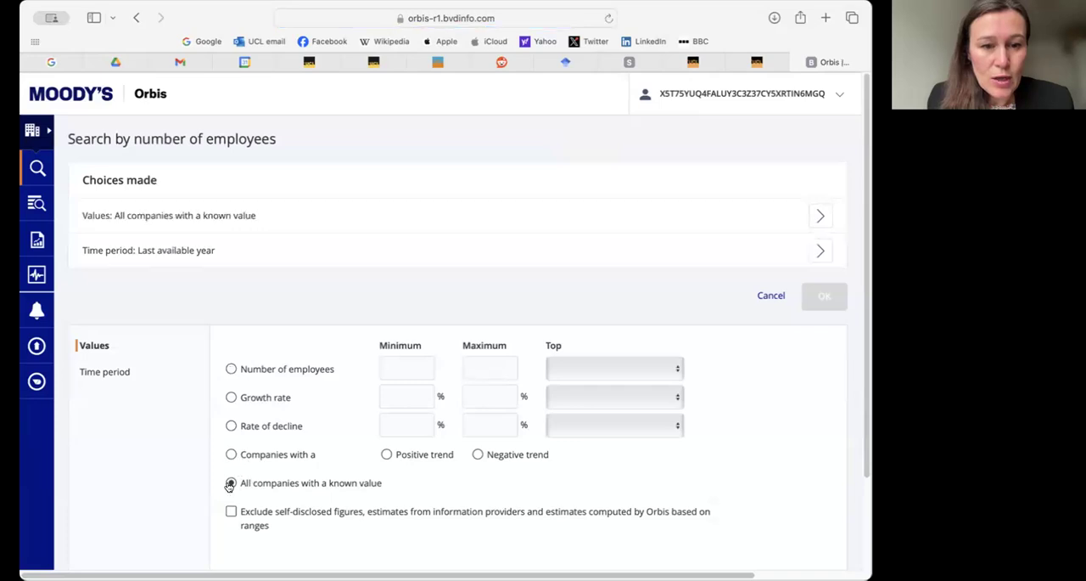
{"action": "left_click", "coordinate": [99, 373]}
{"action": "left_click", "coordinate": [293, 352]}
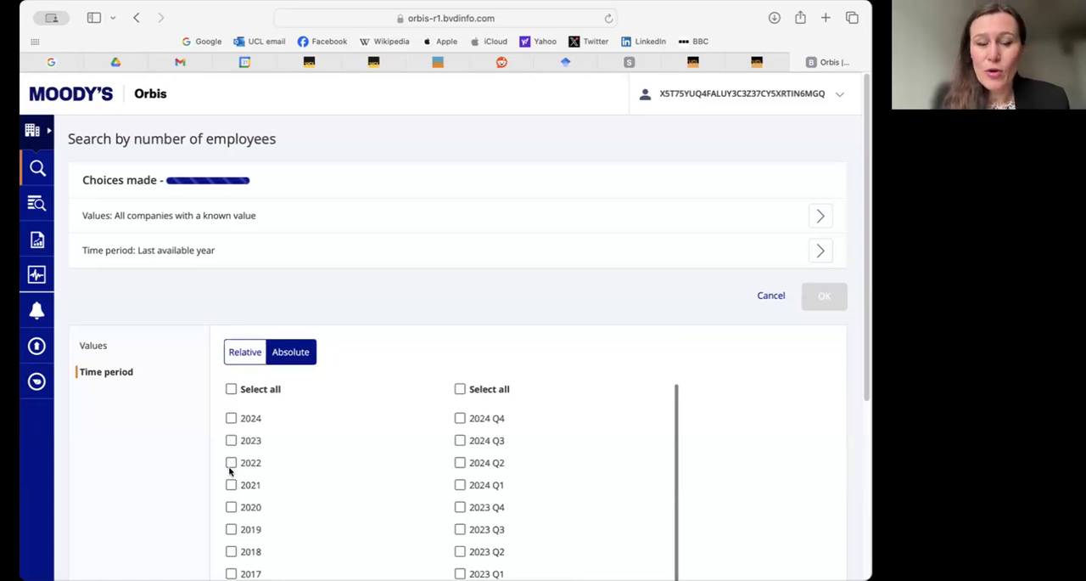
{"action": "left_click", "coordinate": [231, 463]}
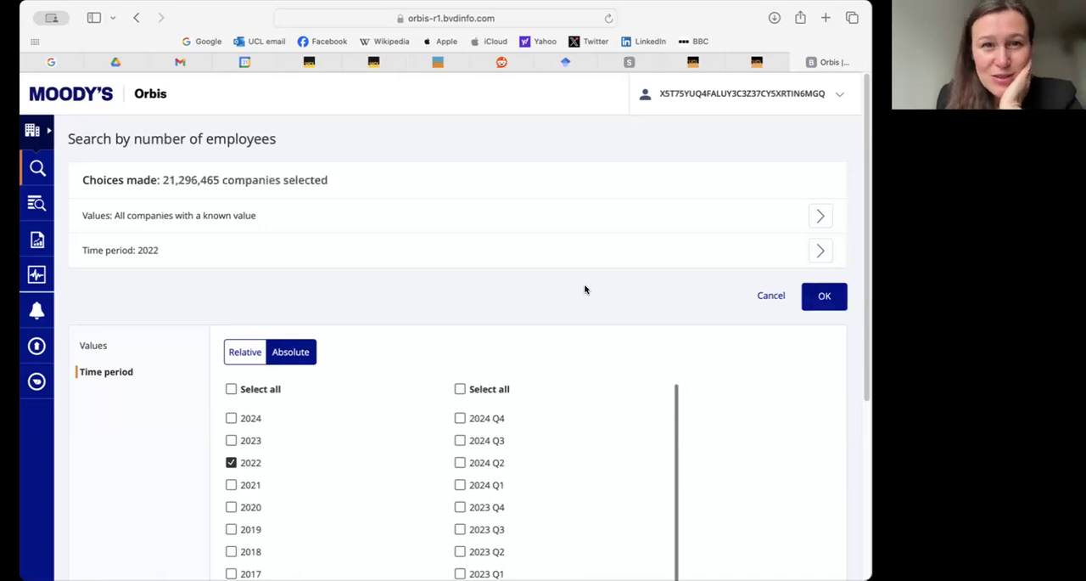
{"action": "left_click", "coordinate": [823, 296]}
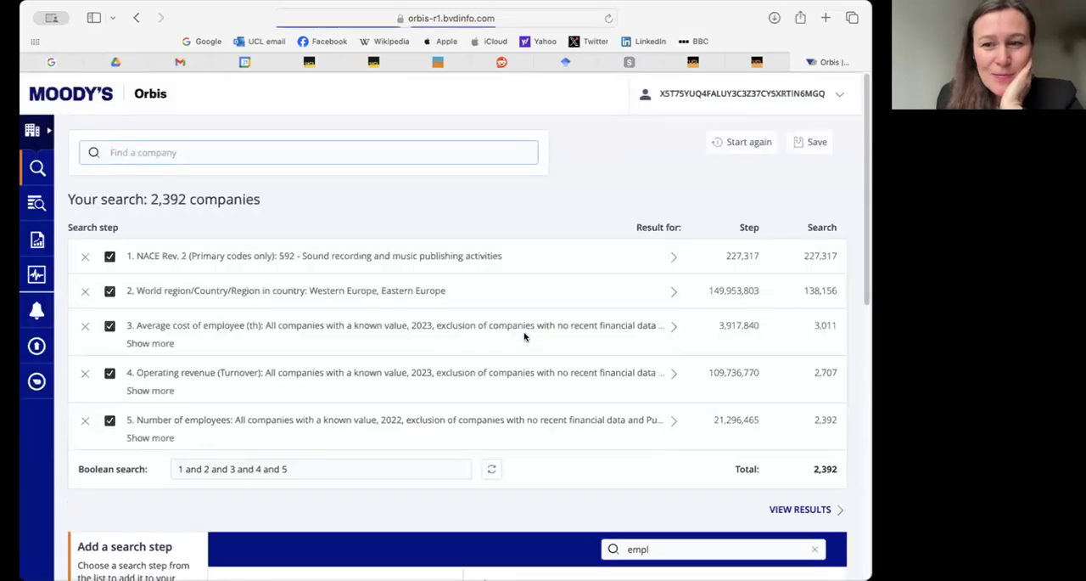
- Replace the criteria search term with 'total assets' and open the key financials criterion Total assets (All templates)
{"action": "scroll", "coordinate": [543, 344], "scroll_direction": "down", "scroll_amount": 1}
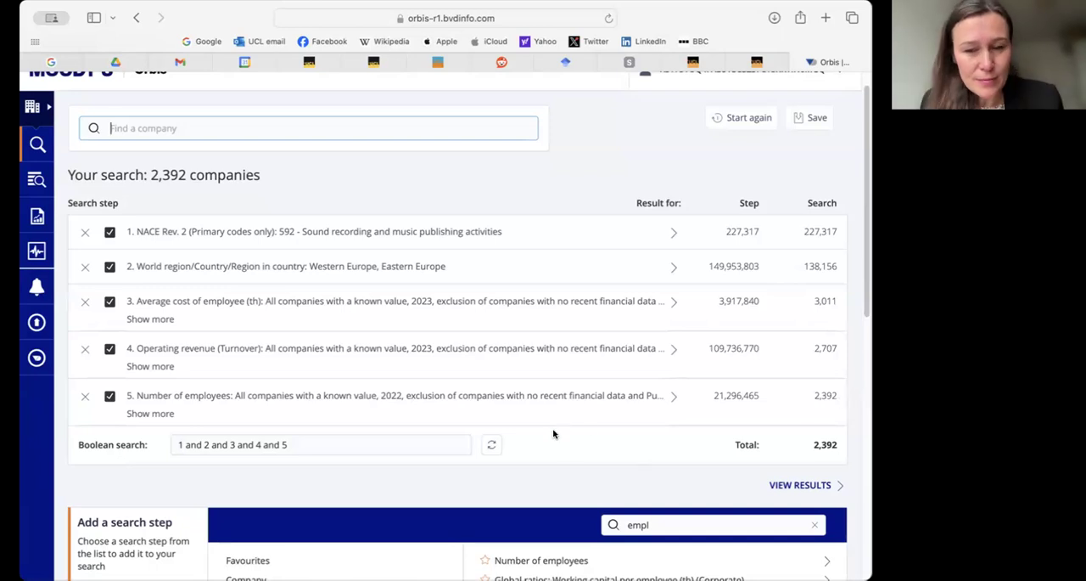
{"action": "double_click", "coordinate": [656, 524]}
{"action": "type", "text": "total assets"}
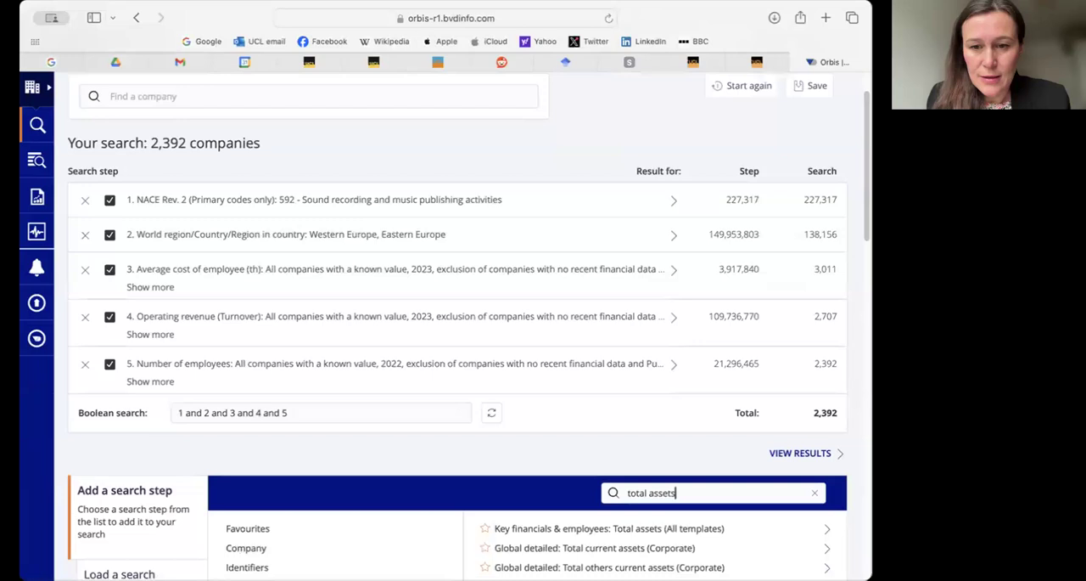
{"action": "left_click", "coordinate": [685, 520]}
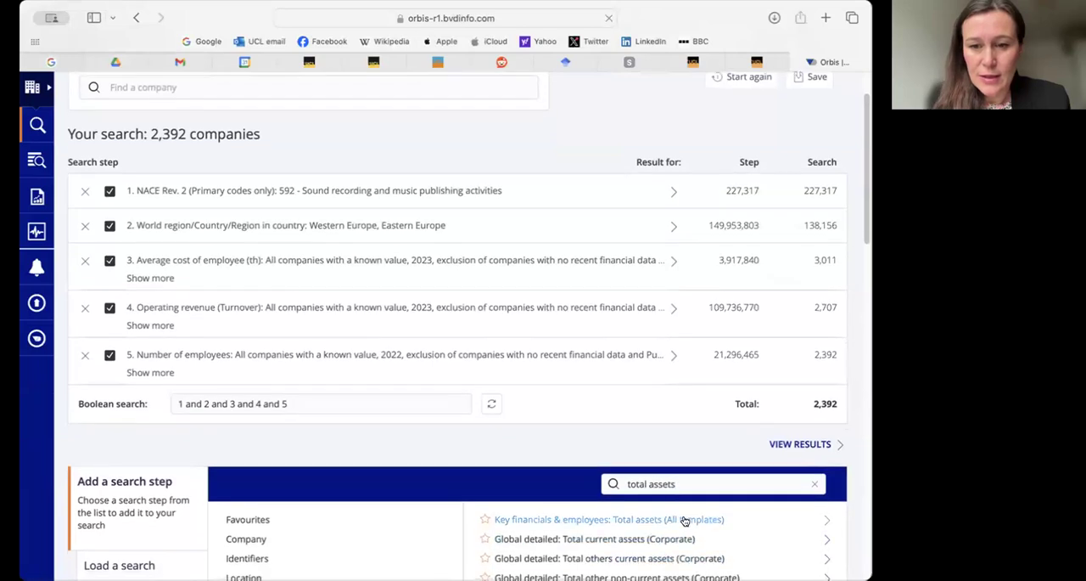
- Add the total assets step for all companies with a known value in the absolute year 2022
{"action": "left_click", "coordinate": [230, 522]}
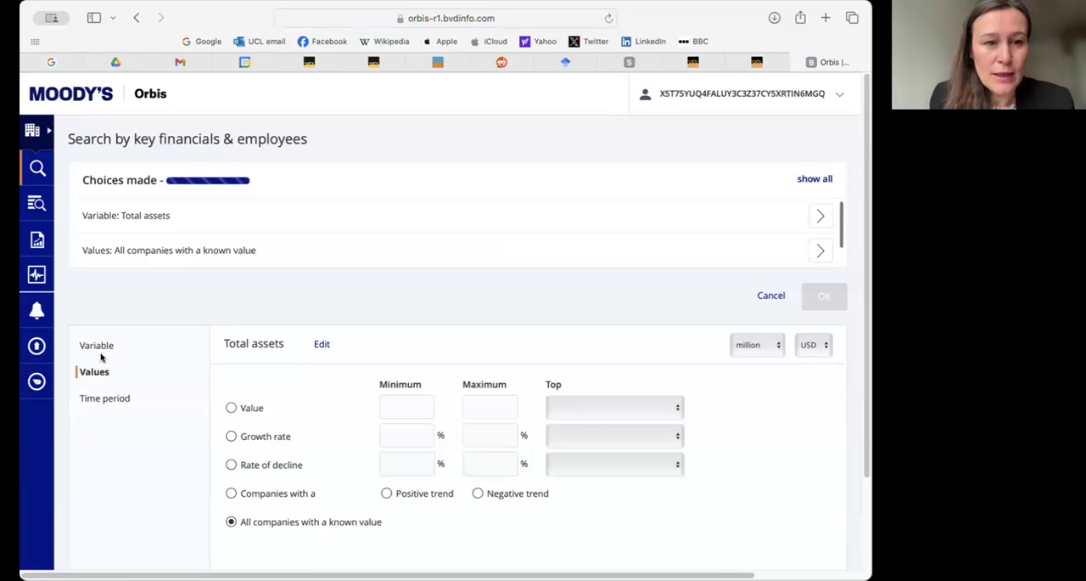
{"action": "left_click", "coordinate": [108, 396]}
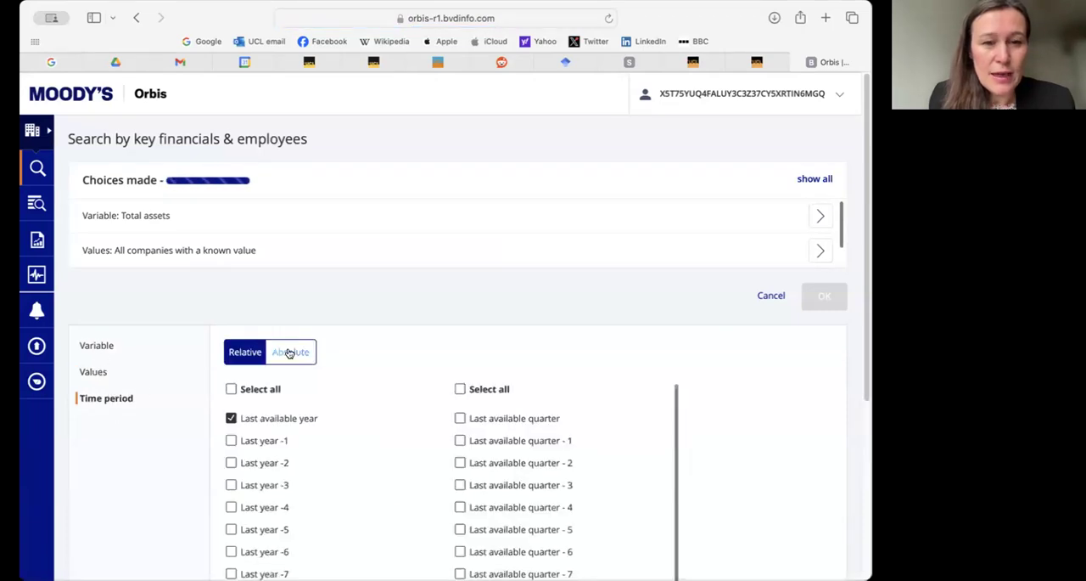
{"action": "left_click", "coordinate": [289, 352]}
{"action": "left_click", "coordinate": [231, 462]}
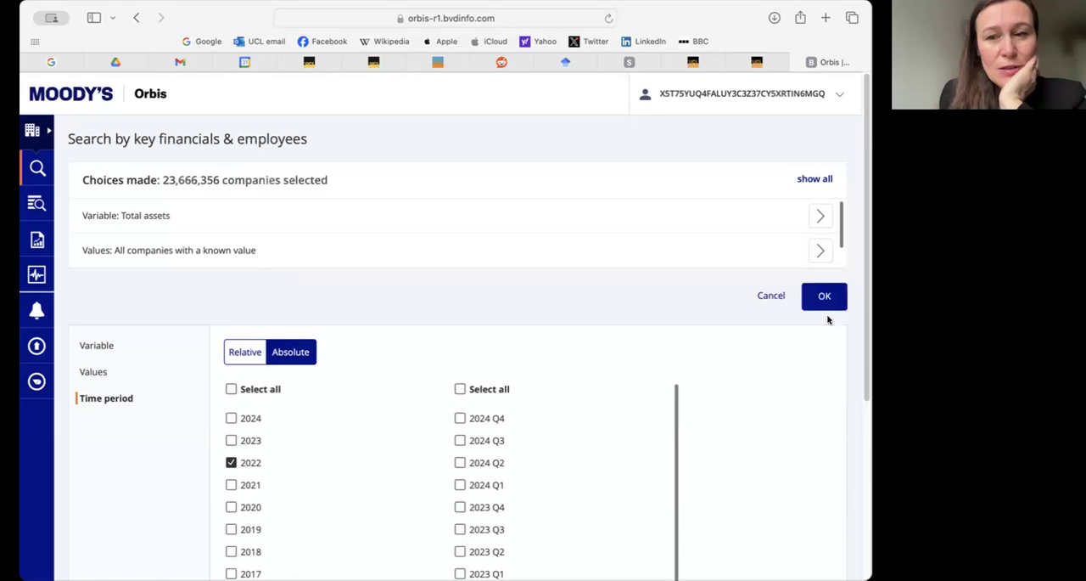
{"action": "left_click", "coordinate": [810, 298]}
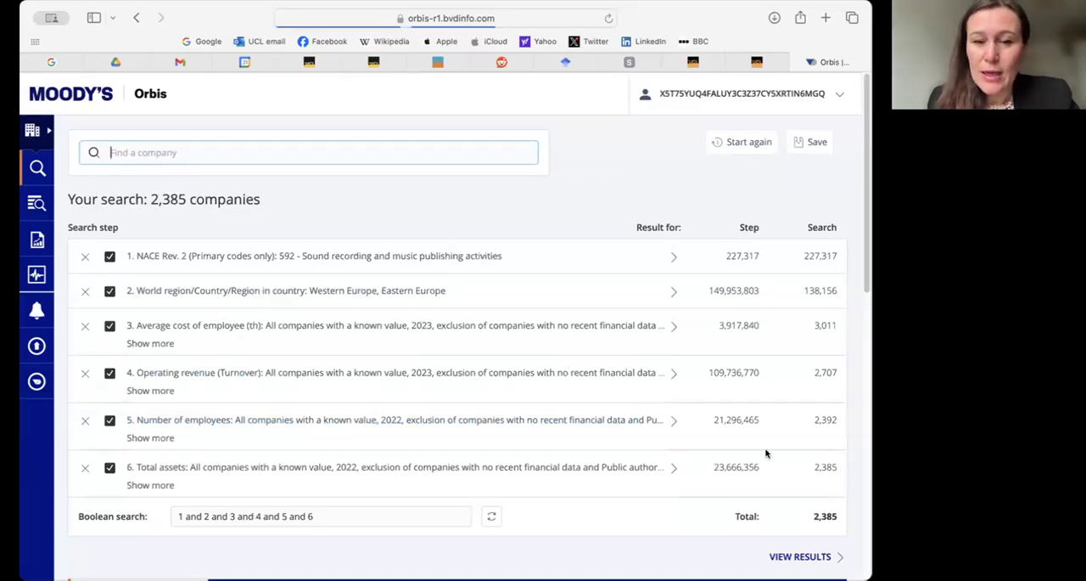
- Display the list of companies matching the combined search steps
{"action": "scroll", "coordinate": [633, 433], "scroll_direction": "down", "scroll_amount": 1}
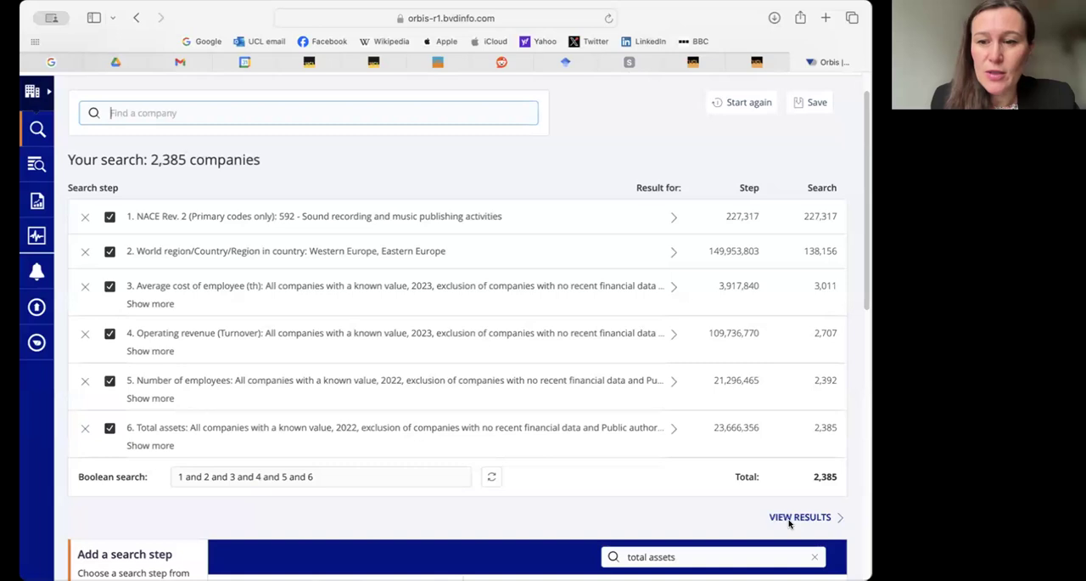
{"action": "left_click", "coordinate": [789, 520]}
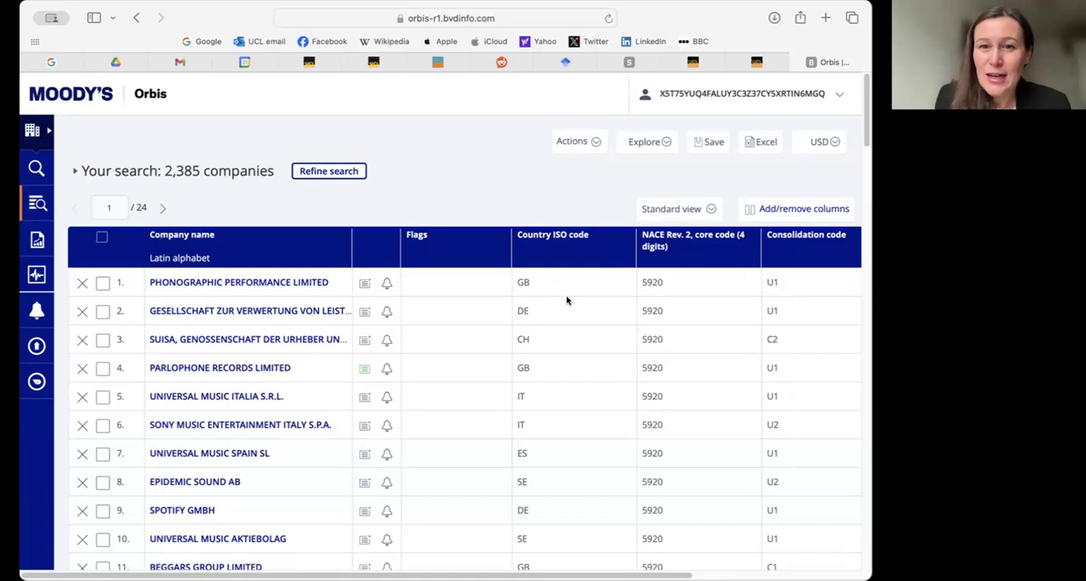
{"action": "left_click_drag", "start_coordinate": [531, 276], "coordinate": [563, 339]}
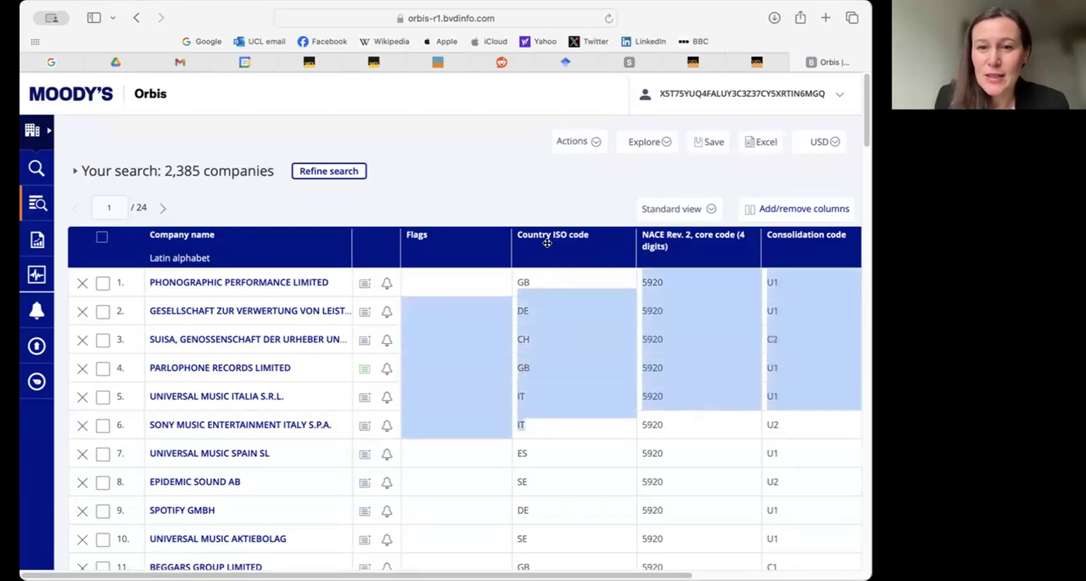
{"action": "left_click", "coordinate": [573, 280]}
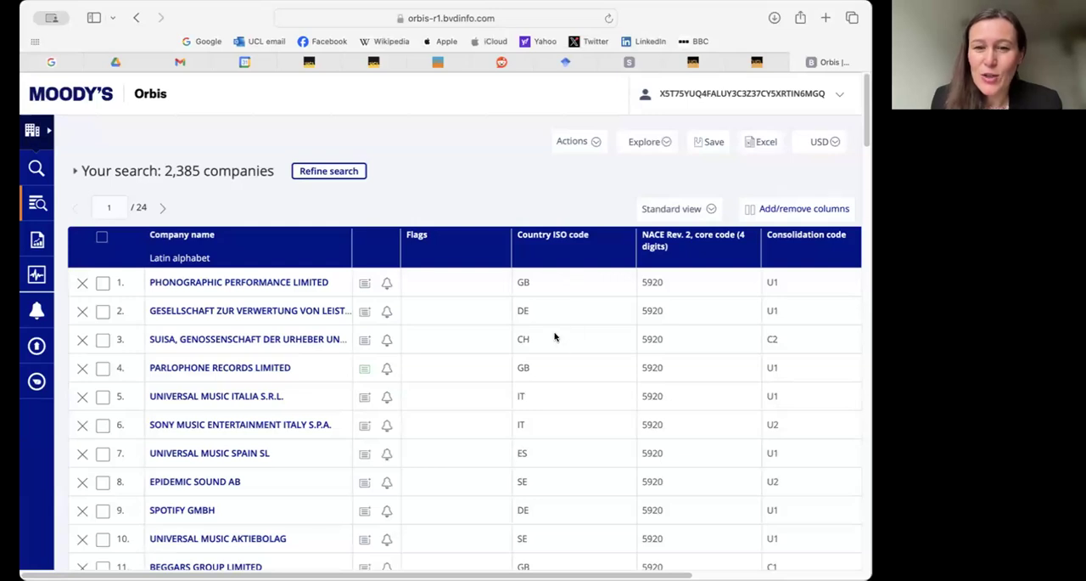
{"action": "scroll", "coordinate": [556, 410], "scroll_direction": "down", "scroll_amount": 3}
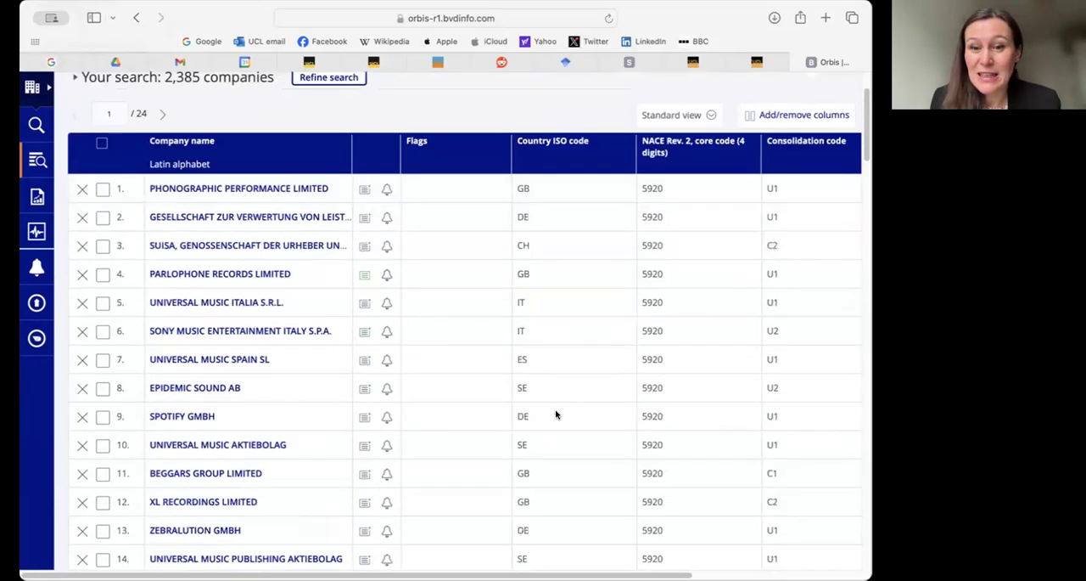
{"action": "scroll", "coordinate": [556, 412], "scroll_direction": "up", "scroll_amount": 3}
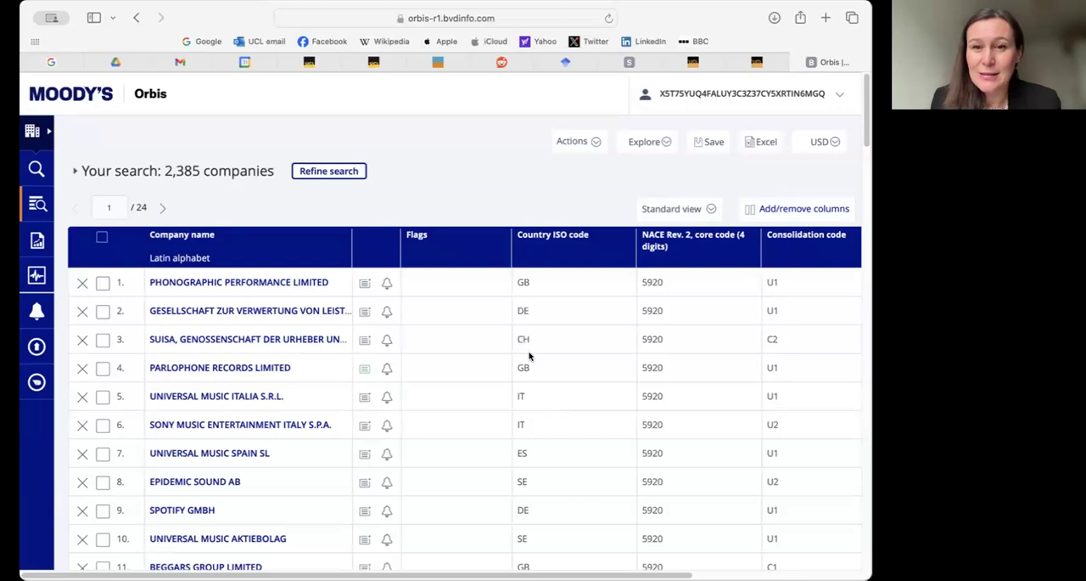
{"action": "key", "text": "super+Tab"}
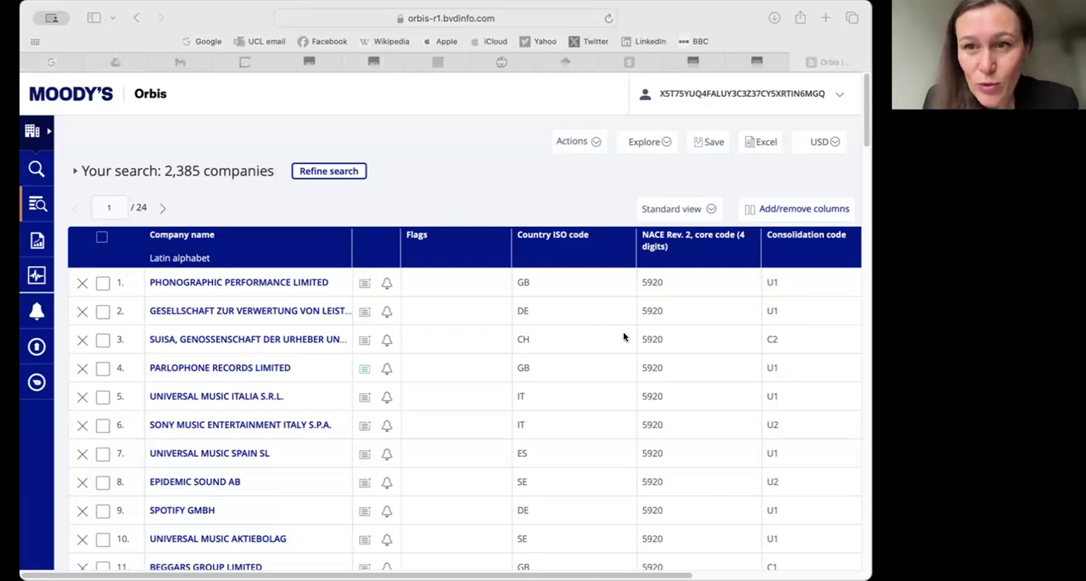
- Open the results column settings and set the Operating revenue (Turnover) column to the absolute year 2023
{"action": "left_click", "coordinate": [803, 209]}
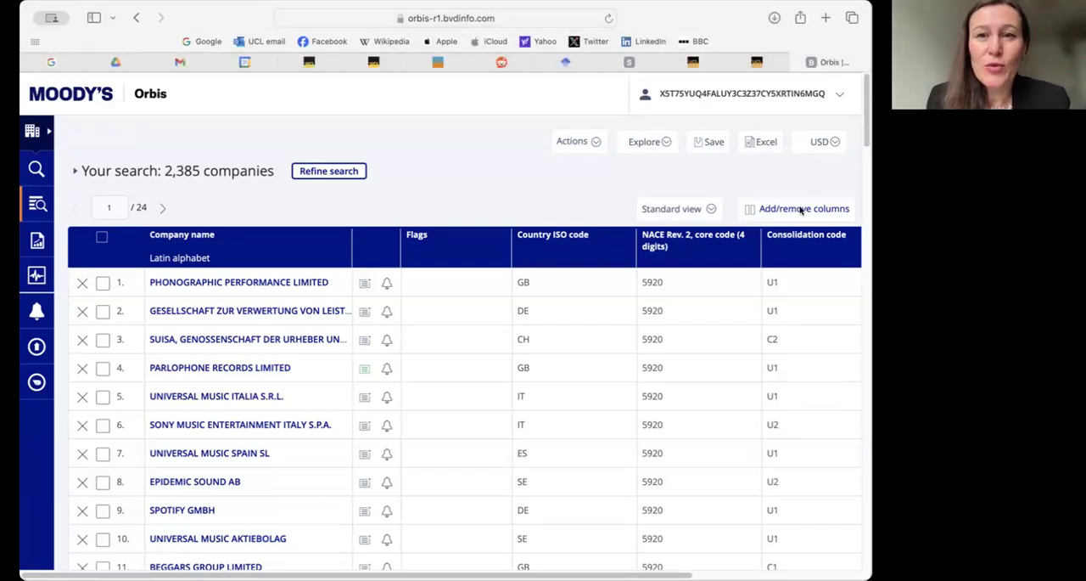
{"action": "left_click", "coordinate": [768, 212]}
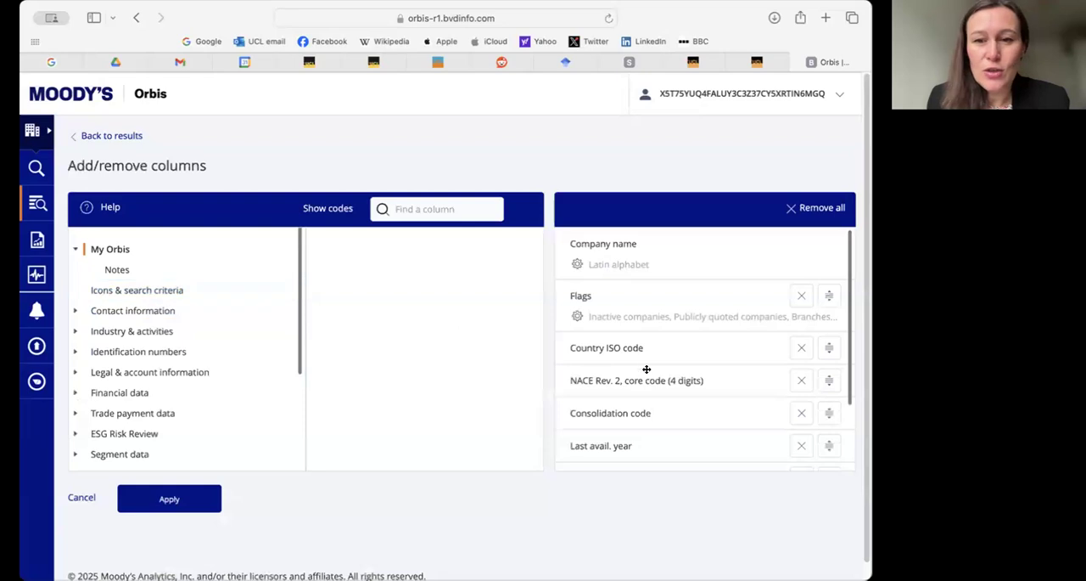
{"action": "scroll", "coordinate": [647, 345], "scroll_direction": "down", "scroll_amount": 3}
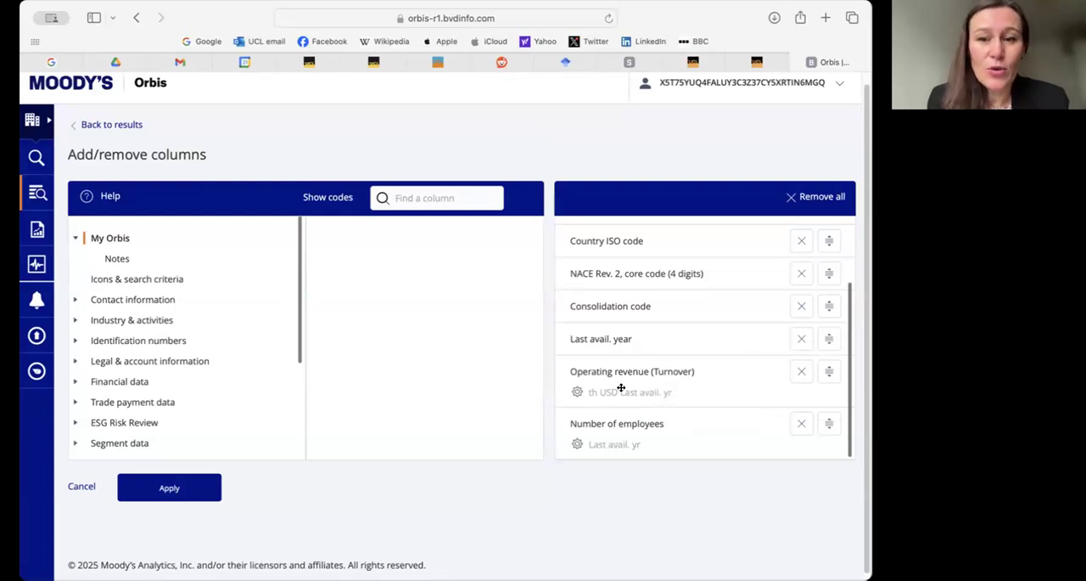
{"action": "left_click", "coordinate": [578, 392]}
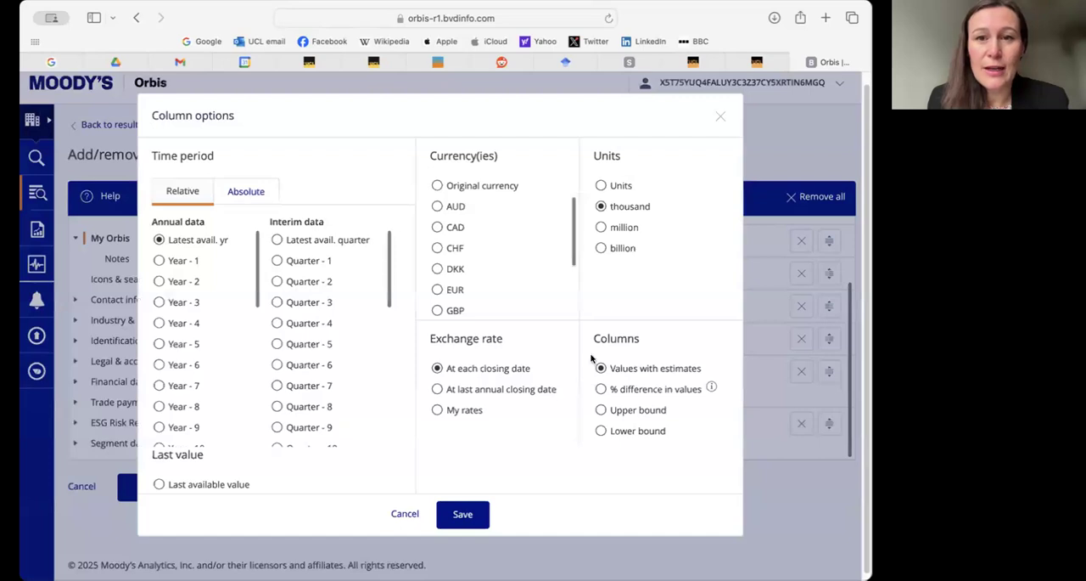
{"action": "left_click", "coordinate": [242, 195]}
{"action": "left_click", "coordinate": [158, 261]}
{"action": "left_click", "coordinate": [462, 513]}
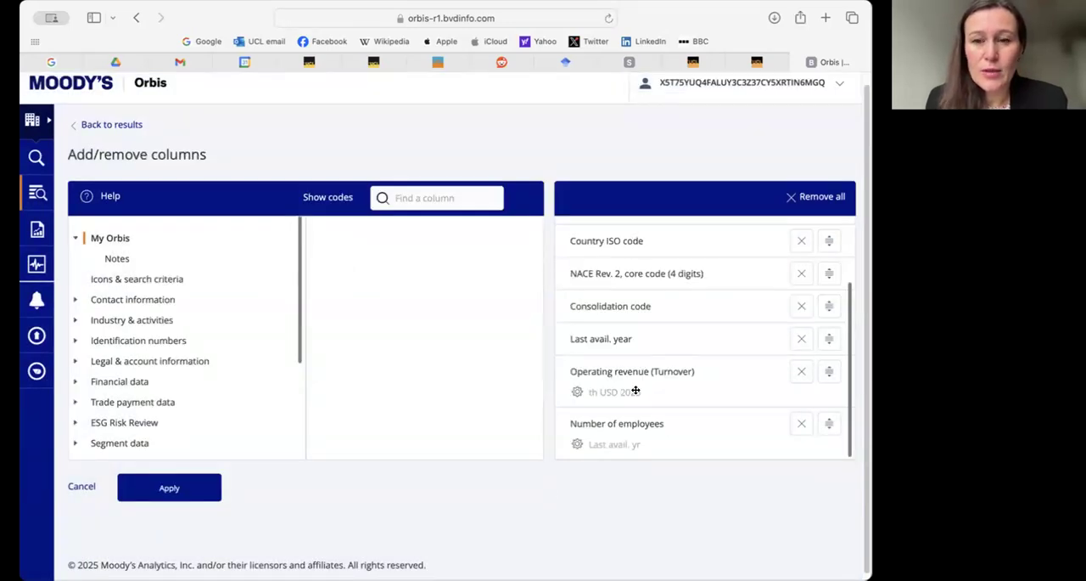
- Set the Number of employees column to the absolute year 2022
{"action": "scroll", "coordinate": [635, 390], "scroll_direction": "down", "scroll_amount": 1}
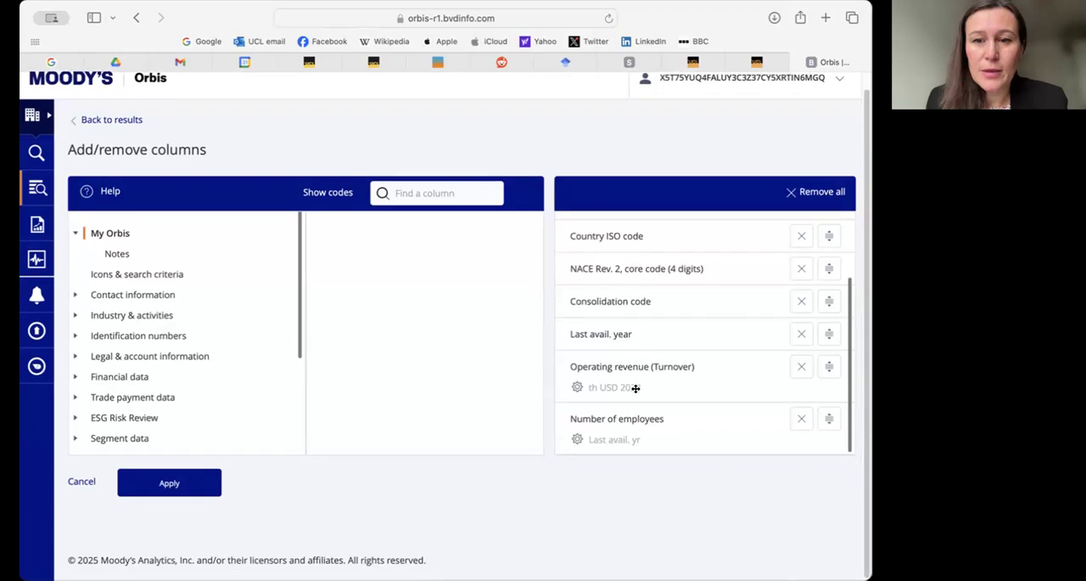
{"action": "left_click", "coordinate": [578, 439]}
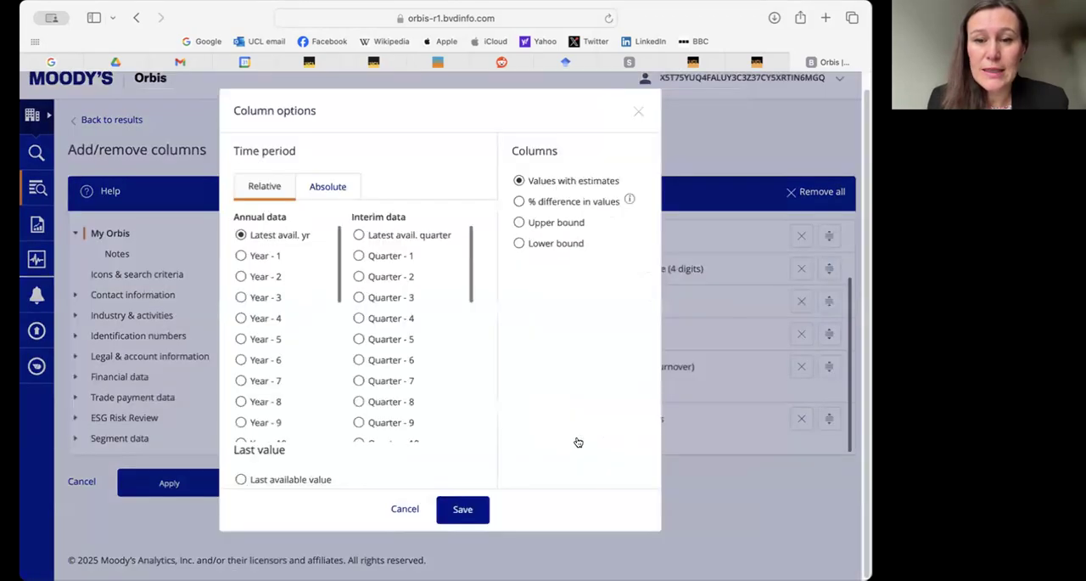
{"action": "left_click", "coordinate": [325, 186]}
{"action": "left_click", "coordinate": [241, 277]}
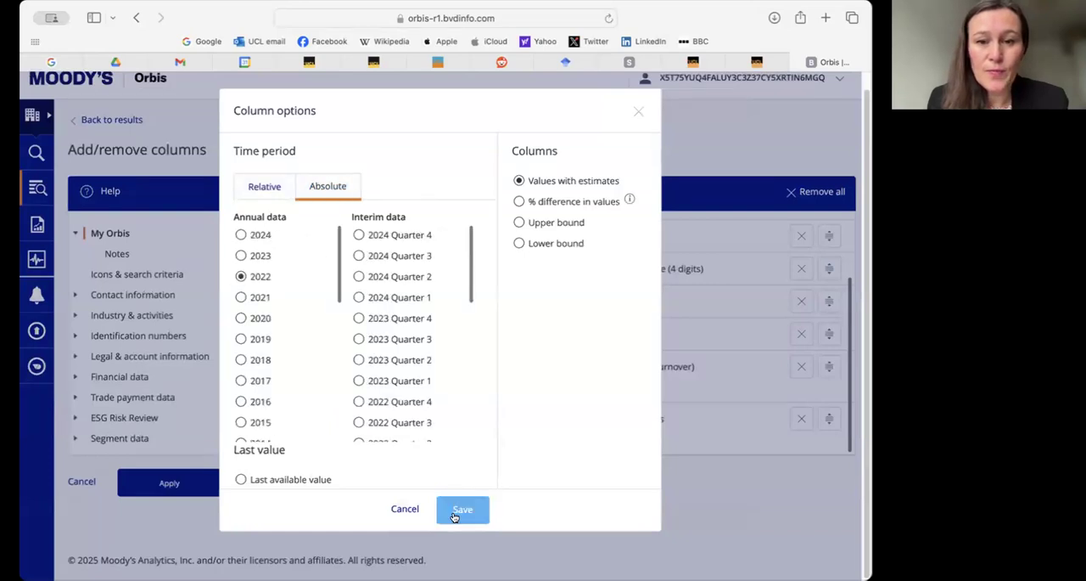
{"action": "left_click", "coordinate": [461, 508]}
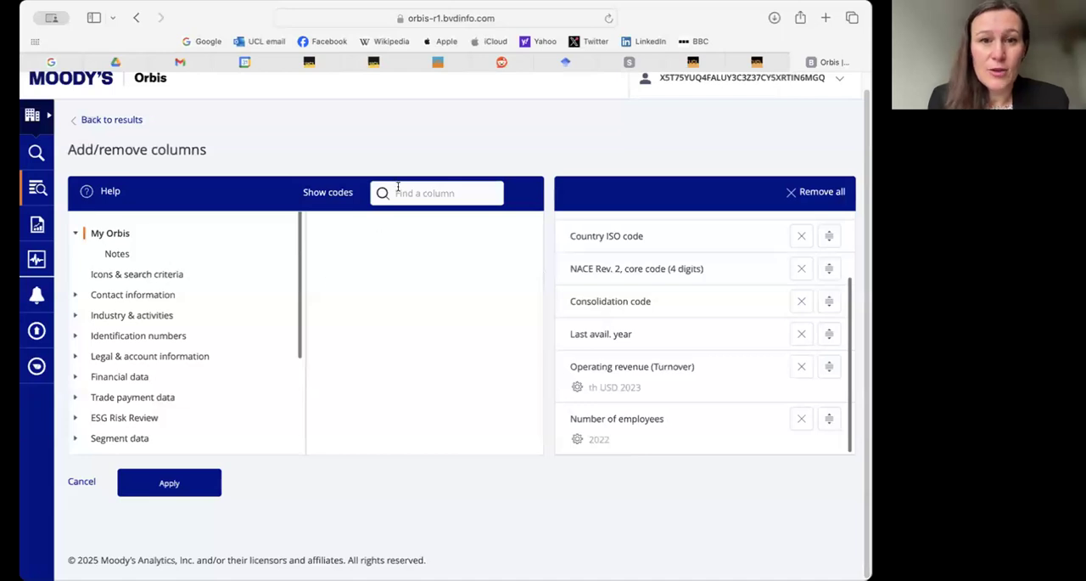
- Search the available columns for 'employee costs'
{"action": "left_click", "coordinate": [432, 195]}
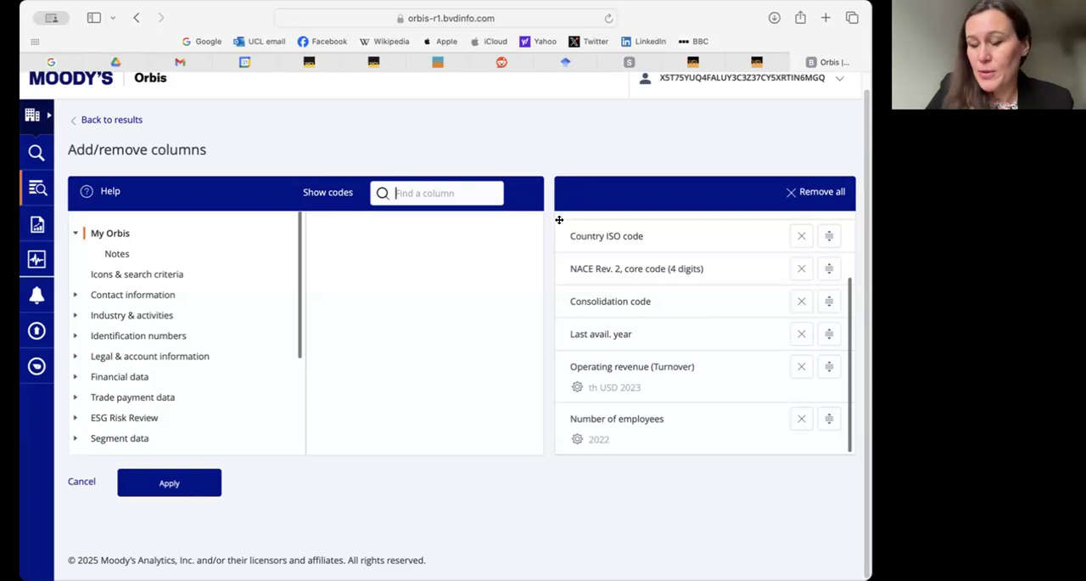
{"action": "type", "text": "employee cost"}
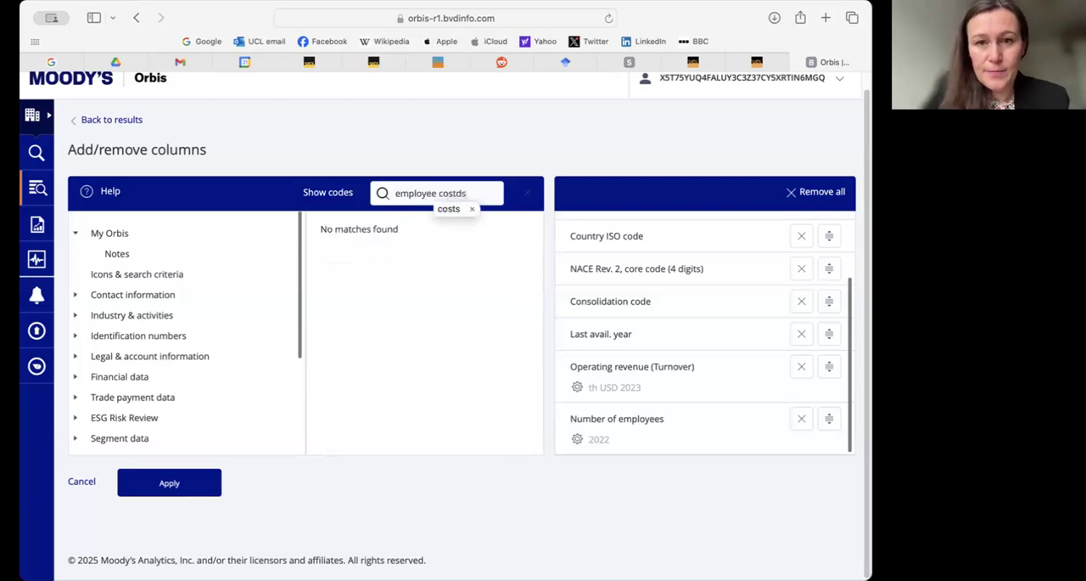
{"action": "type", "text": "s"}
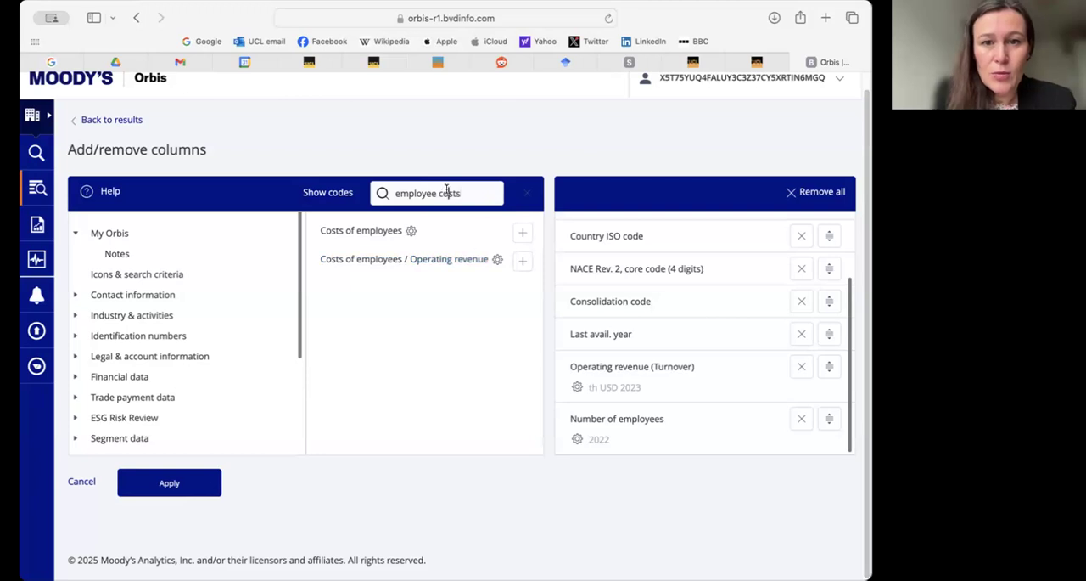
- Search the available columns for 'employee' and add Average cost of employee for 2023 and 2022
{"action": "key", "text": "BackSpace"}
{"action": "key", "text": "BackSpace"}
{"action": "double_click", "coordinate": [445, 193]}
{"action": "key", "text": "BackSpace"}
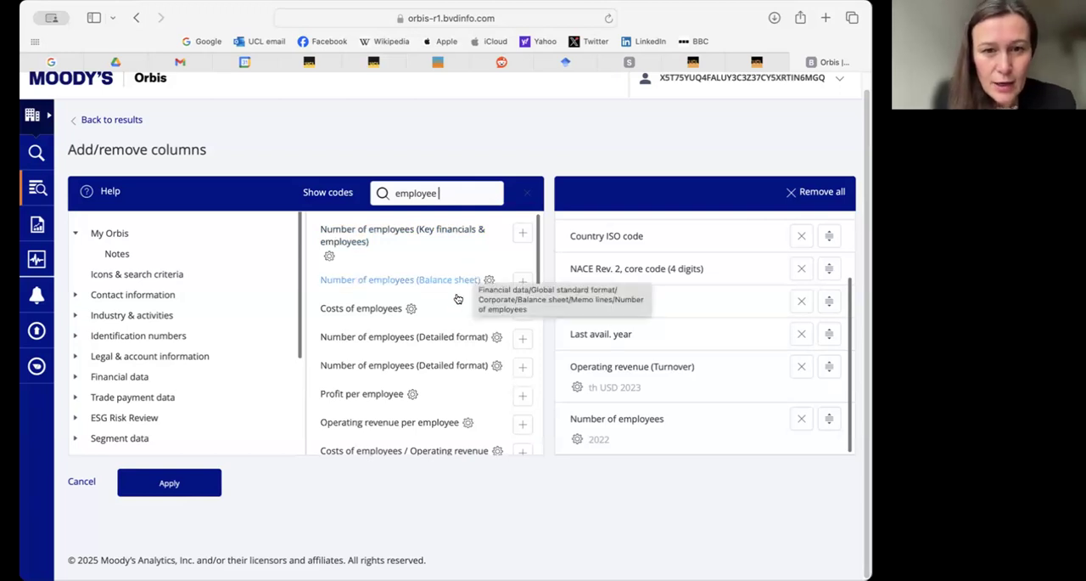
{"action": "scroll", "coordinate": [446, 304], "scroll_direction": "down", "scroll_amount": 3}
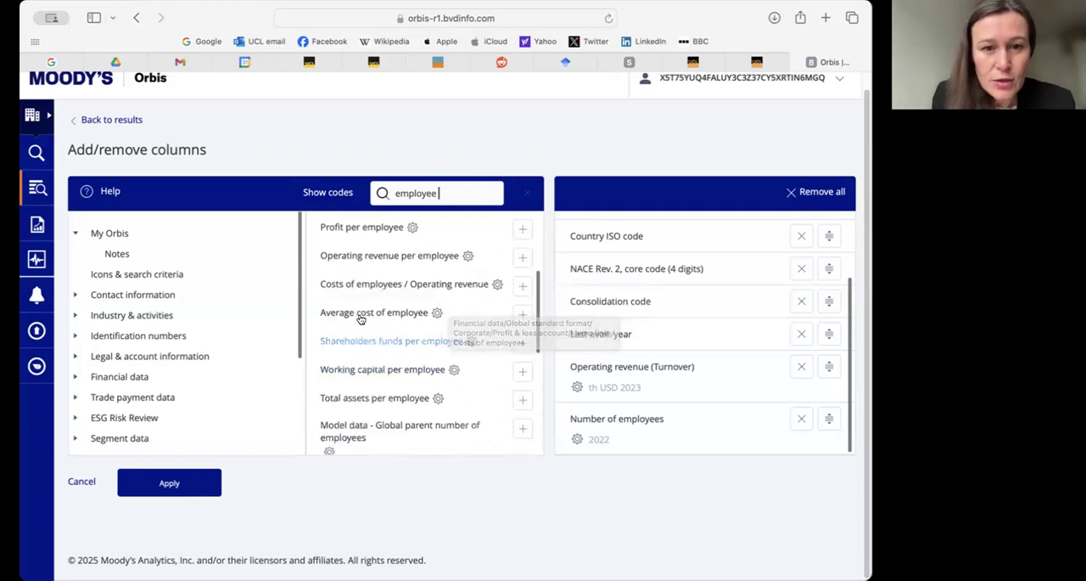
{"action": "left_click", "coordinate": [361, 314]}
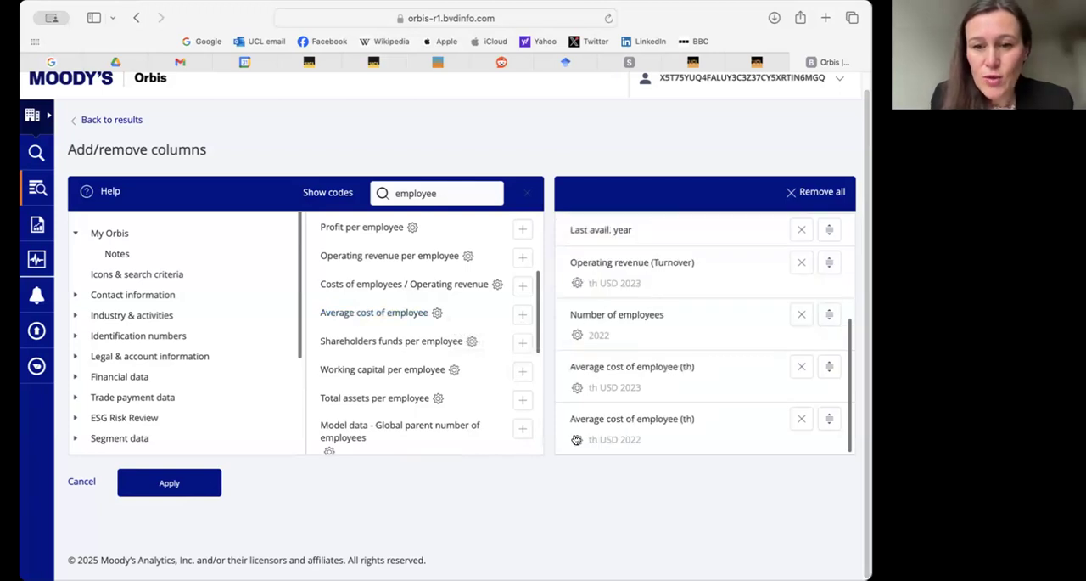
- Set the last Average cost of employee column to the absolute year 2023
{"action": "left_click", "coordinate": [577, 439]}
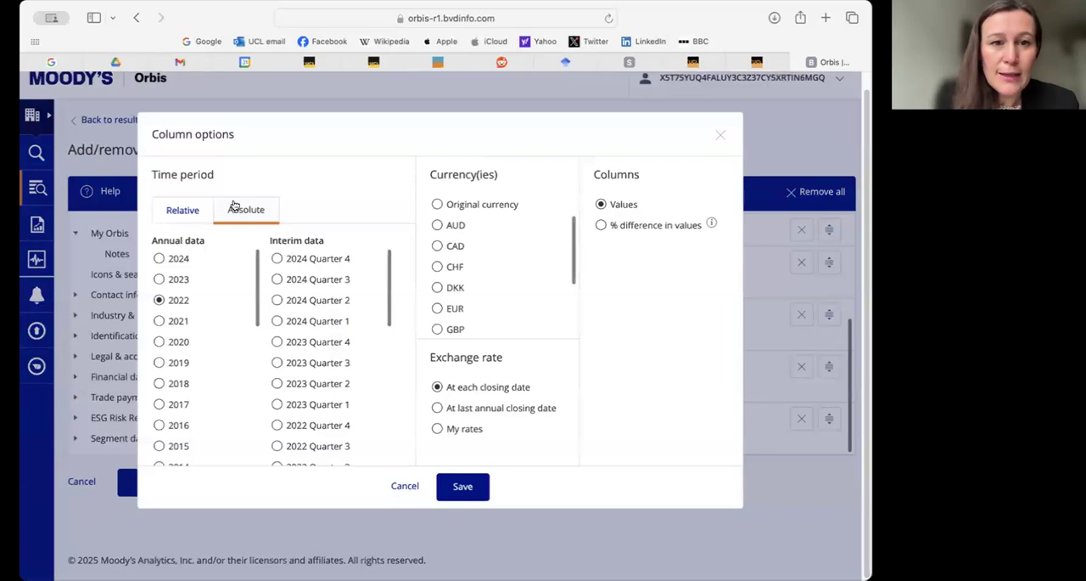
{"action": "left_click", "coordinate": [159, 280]}
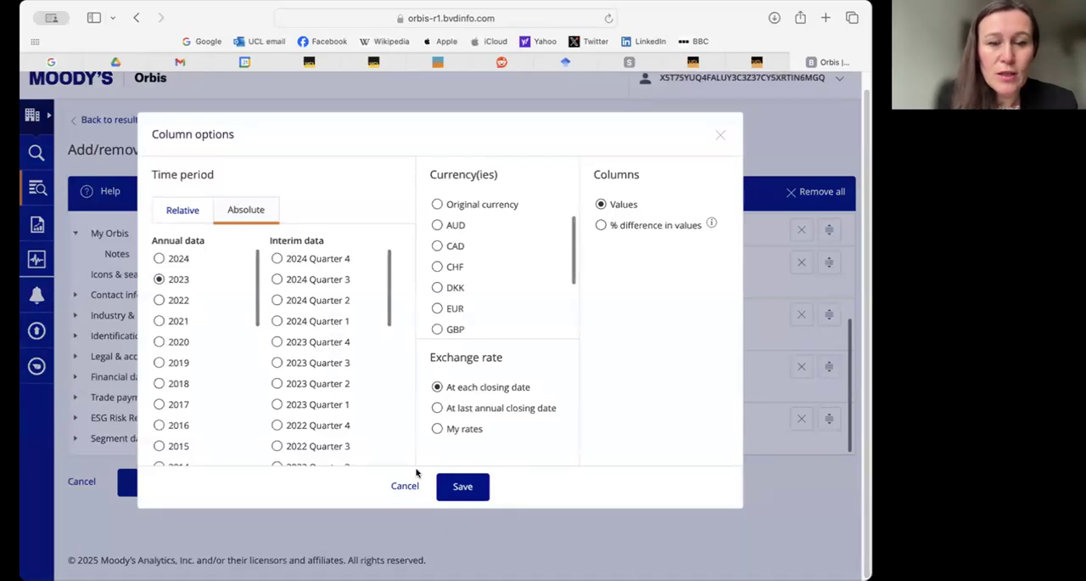
{"action": "left_click", "coordinate": [457, 491]}
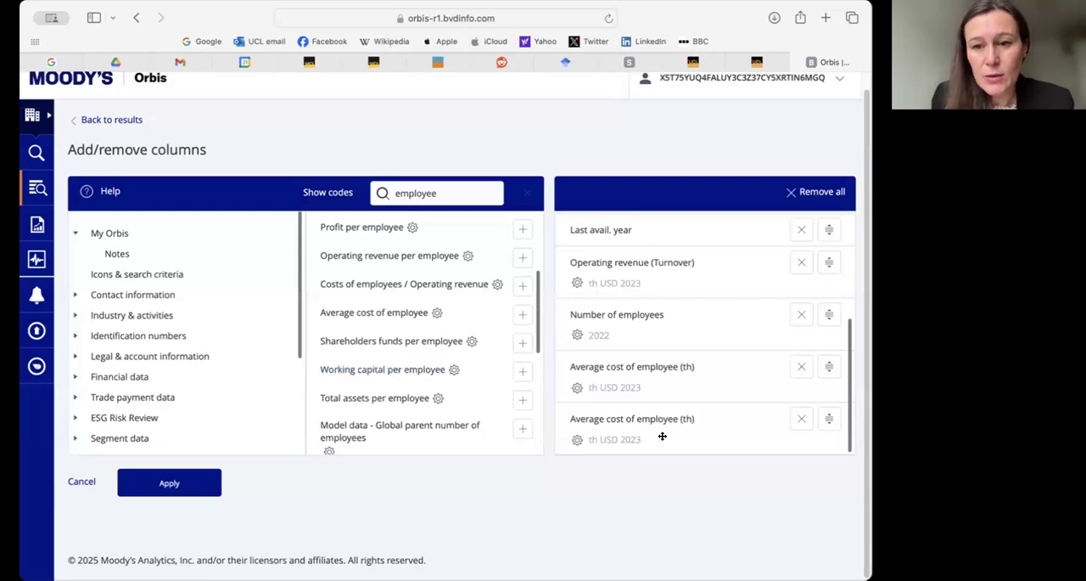
- Move an Average cost of employee column above Operating revenue (Turnover) and remove the duplicate one below it
{"action": "left_click_drag", "start_coordinate": [665, 418], "coordinate": [647, 287]}
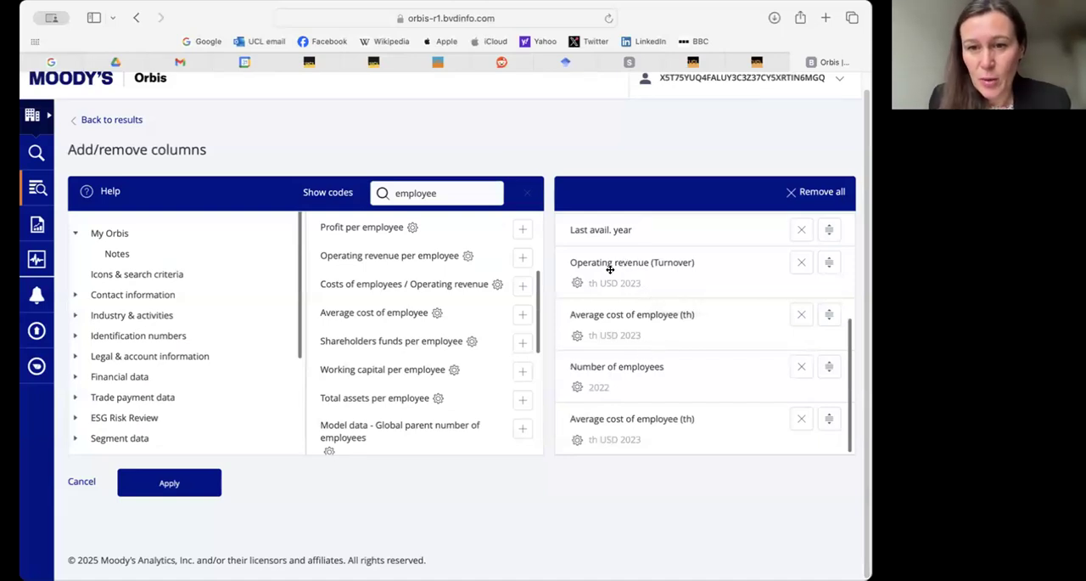
{"action": "left_click_drag", "start_coordinate": [642, 413], "coordinate": [625, 258]}
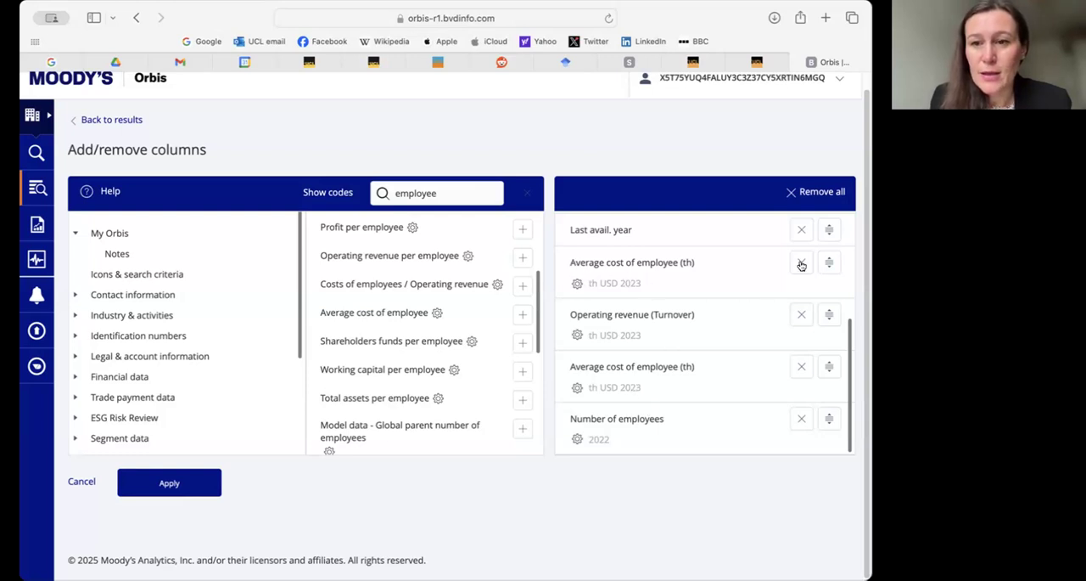
{"action": "left_click", "coordinate": [801, 366]}
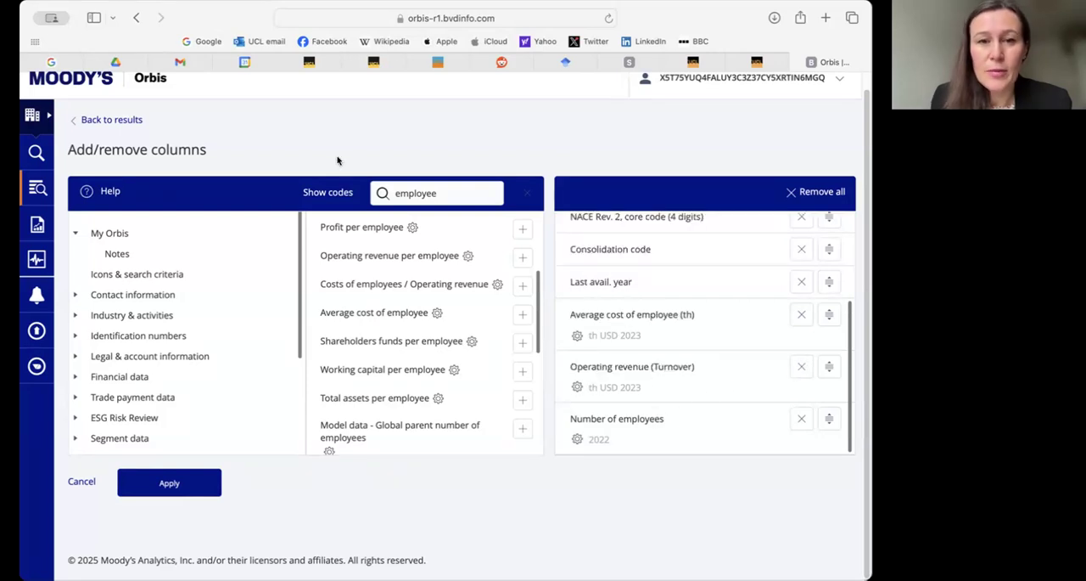
- Search the available columns for 'total assets'
{"action": "double_click", "coordinate": [415, 193]}
{"action": "type", "text": "asse"}
{"action": "key", "text": "BackSpace"}
{"action": "key", "text": "BackSpace"}
{"action": "key", "text": "BackSpace"}
{"action": "key", "text": "BackSpace"}
{"action": "type", "text": "total asets"}
{"action": "key", "text": "BackSpace"}
{"action": "key", "text": "BackSpace"}
{"action": "key", "text": "BackSpace"}
{"action": "type", "text": "sets"}
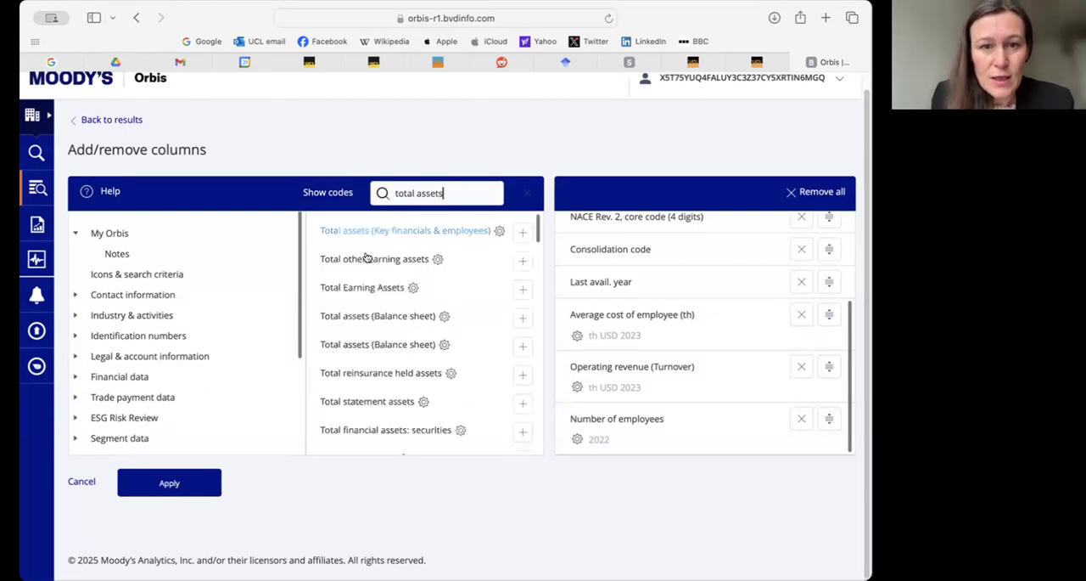
- Add the Total assets (Key financials & employees) column for the absolute year 2022 and apply the column selection
{"action": "left_click", "coordinate": [396, 232]}
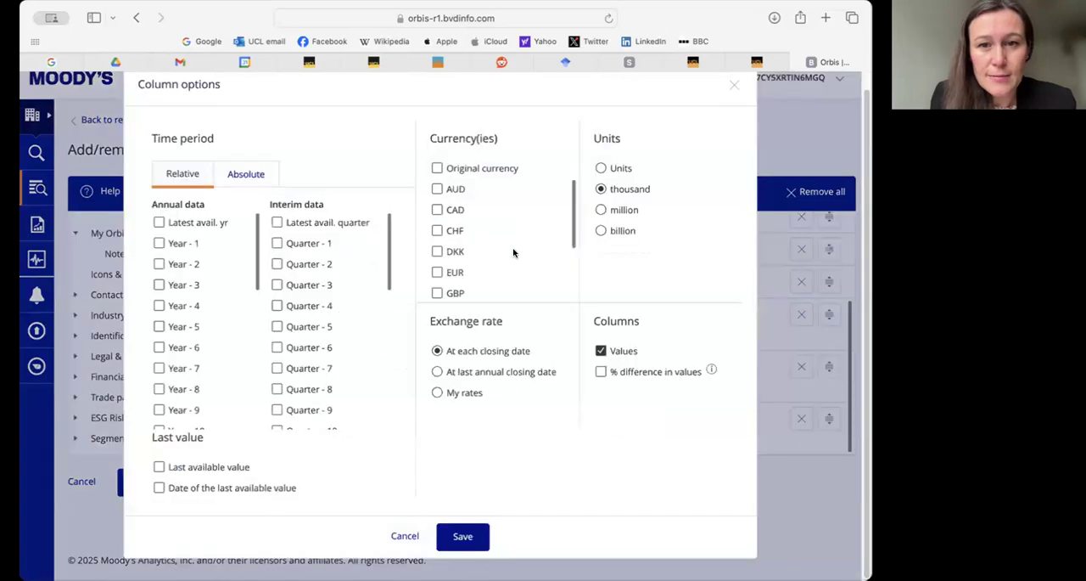
{"action": "left_click", "coordinate": [241, 175]}
{"action": "left_click", "coordinate": [158, 243]}
{"action": "left_click", "coordinate": [461, 530]}
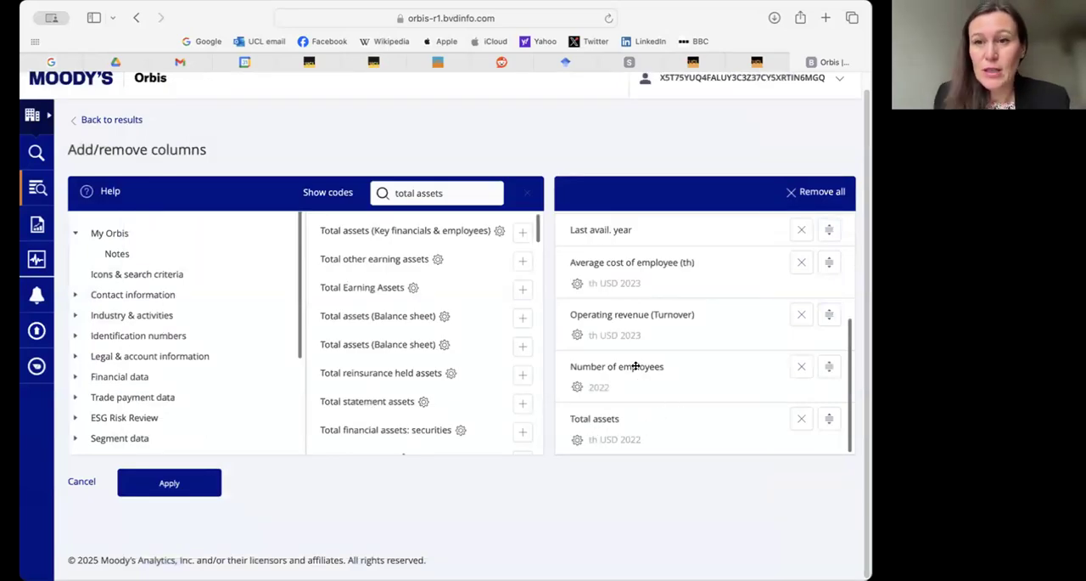
{"action": "left_click", "coordinate": [177, 487]}
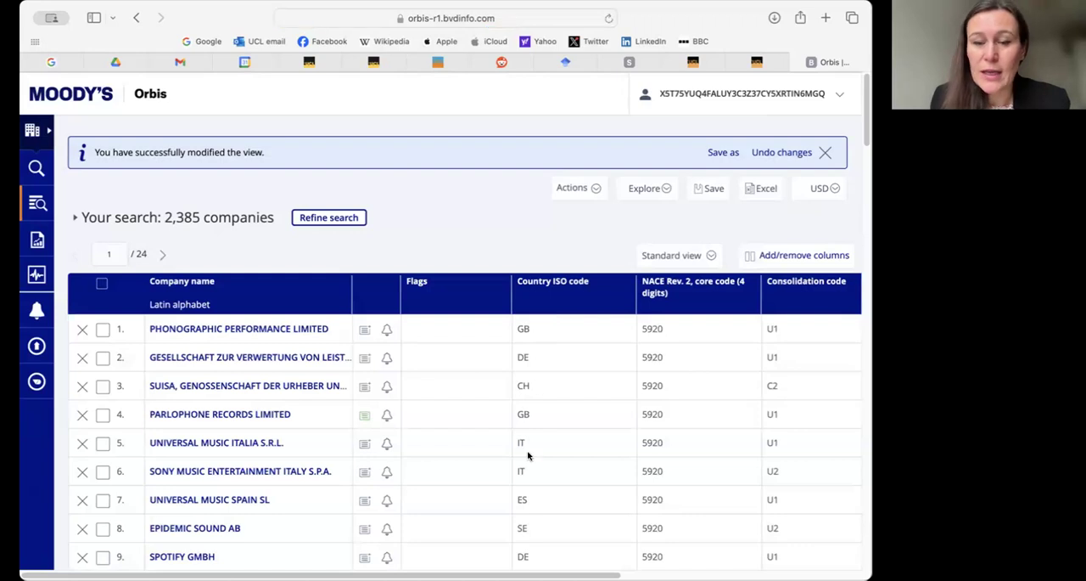
- Review the new columns in the results table and open the column options of Country ISO code
{"action": "scroll", "coordinate": [458, 424], "scroll_direction": "right", "scroll_amount": 10}
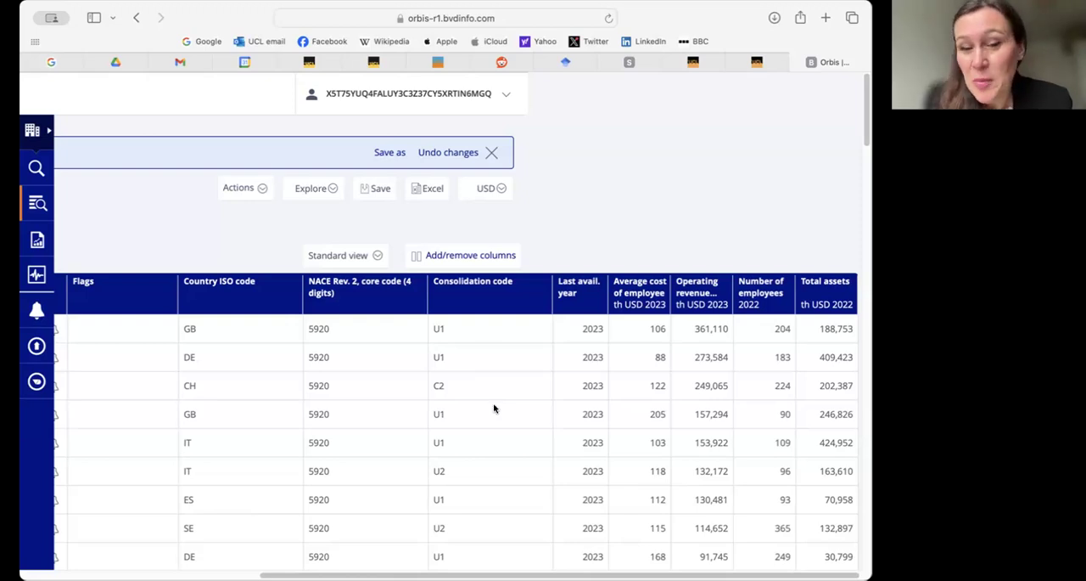
{"action": "scroll", "coordinate": [460, 419], "scroll_direction": "down", "scroll_amount": 2}
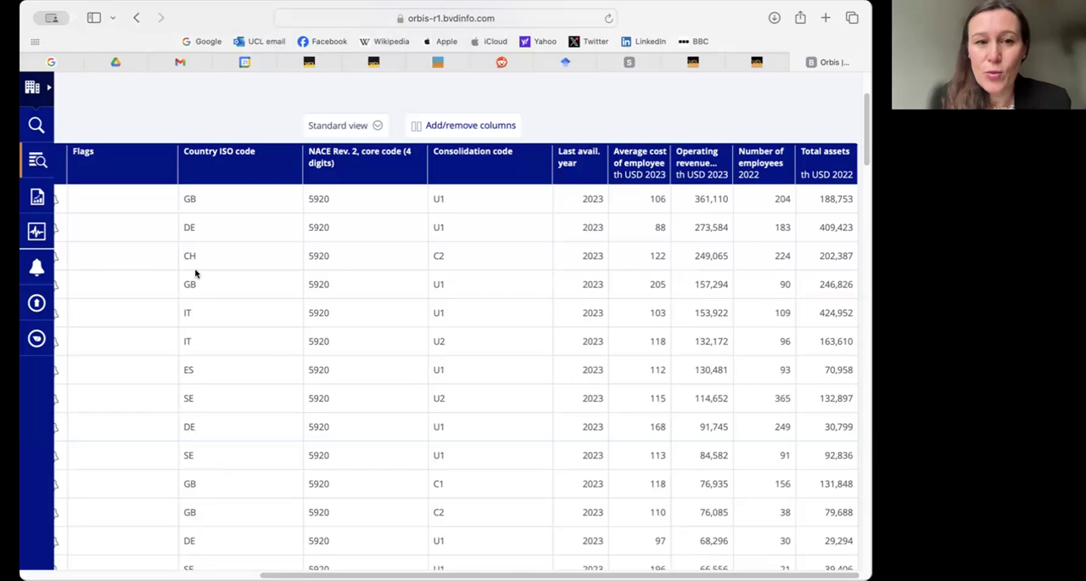
{"action": "left_click", "coordinate": [203, 154]}
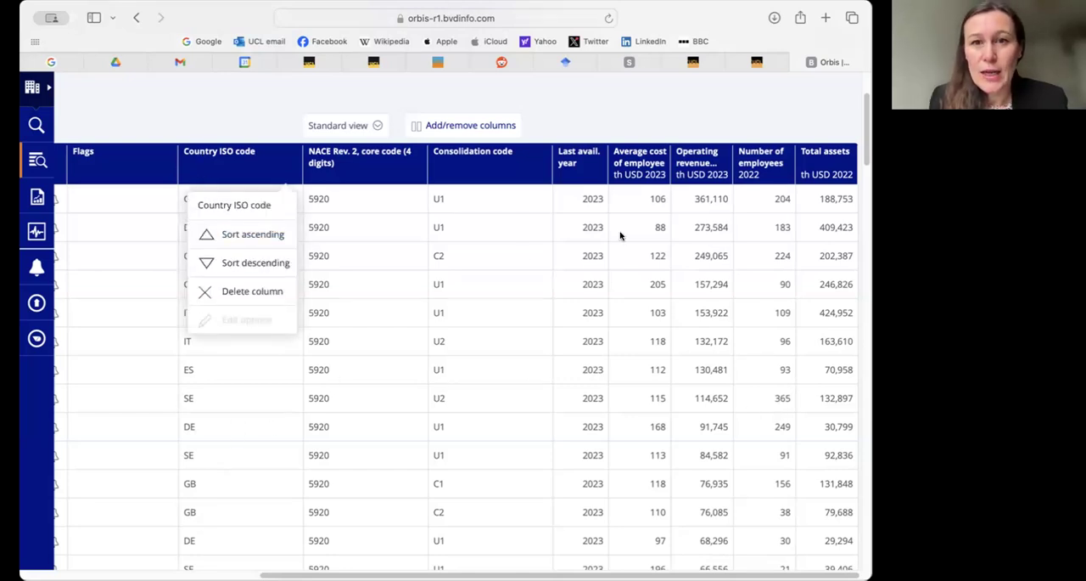
{"action": "scroll", "coordinate": [520, 258], "scroll_direction": "up", "scroll_amount": 3}
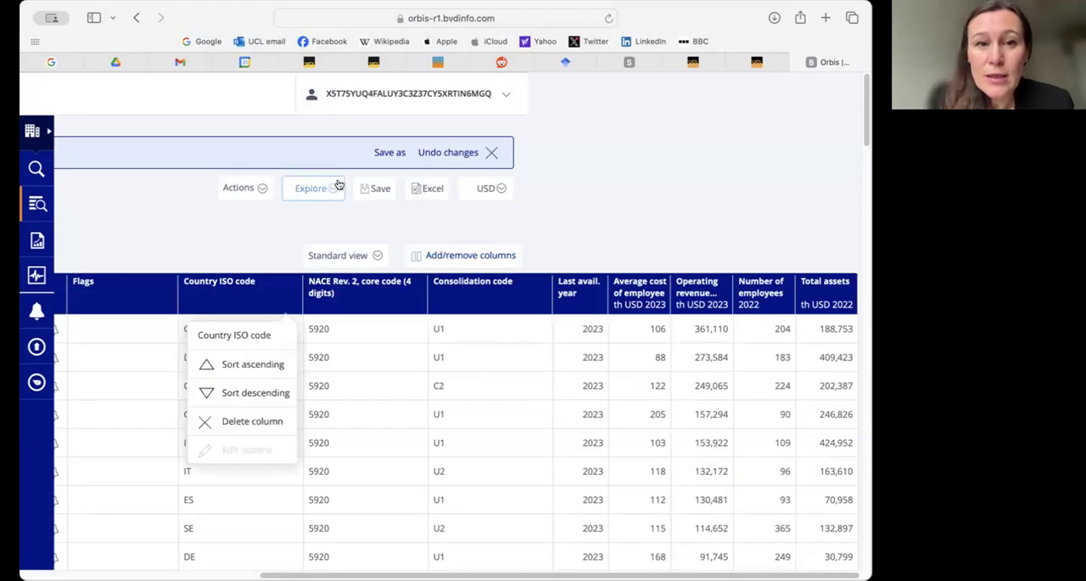
- Export the current view for all companies to Excel and download the exported file
{"action": "left_click", "coordinate": [428, 191]}
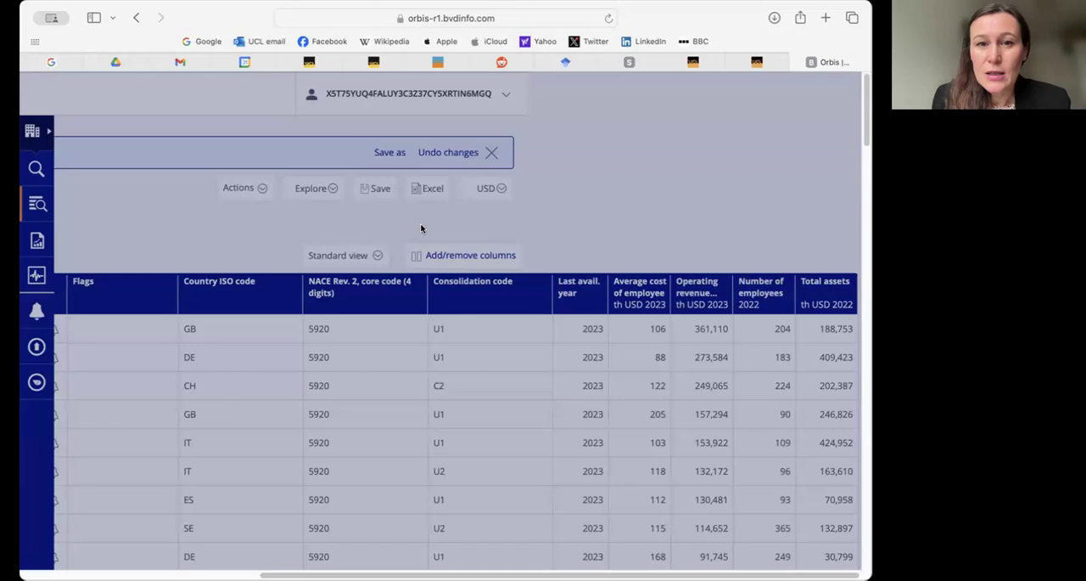
{"action": "scroll", "coordinate": [468, 207], "scroll_direction": "down", "scroll_amount": 5}
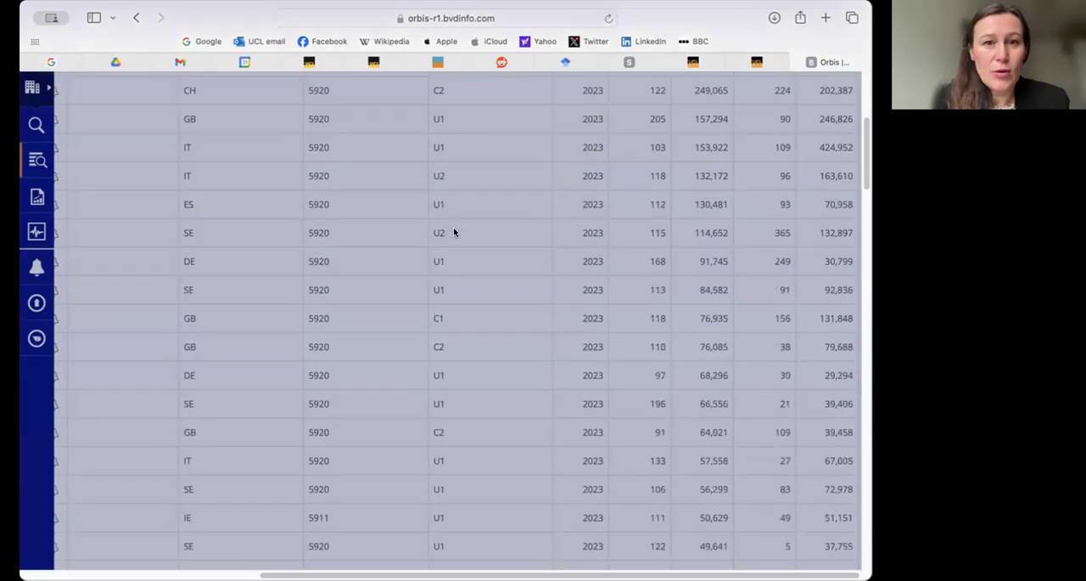
{"action": "scroll", "coordinate": [454, 233], "scroll_direction": "up", "scroll_amount": 5}
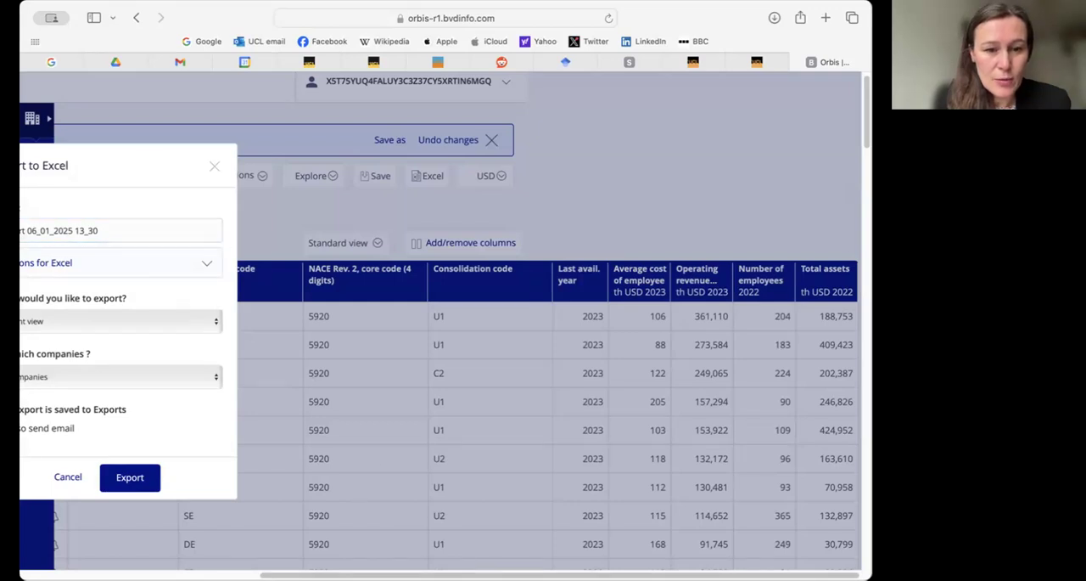
{"action": "scroll", "coordinate": [404, 345], "scroll_direction": "left", "scroll_amount": 5}
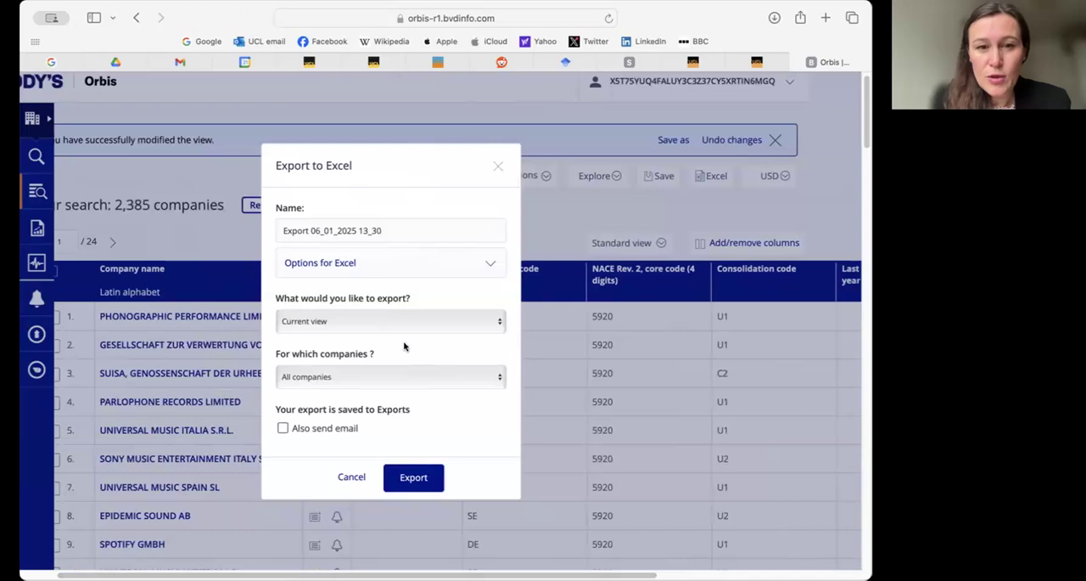
{"action": "left_click", "coordinate": [413, 477]}
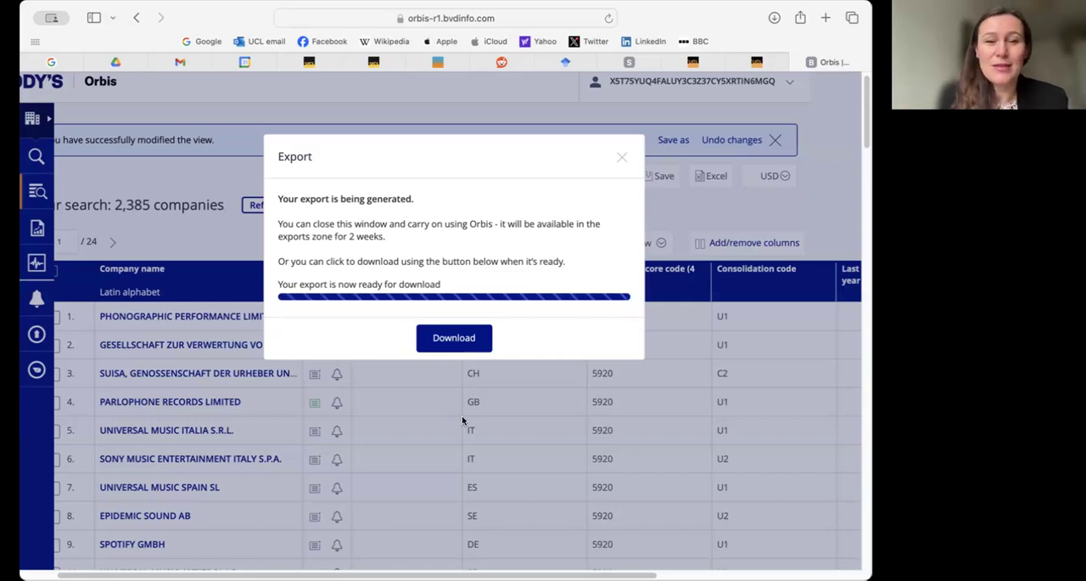
{"action": "left_click", "coordinate": [454, 338]}
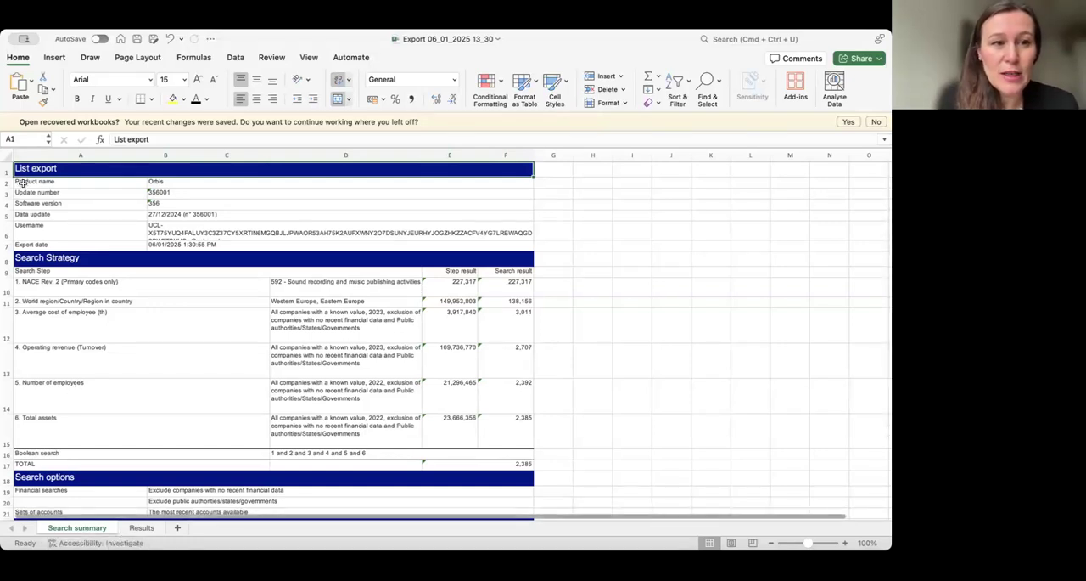
- In the exported Excel workbook, examine the search strategy and the total on the Search summary sheet
{"action": "left_click_drag", "start_coordinate": [25, 182], "coordinate": [448, 424]}
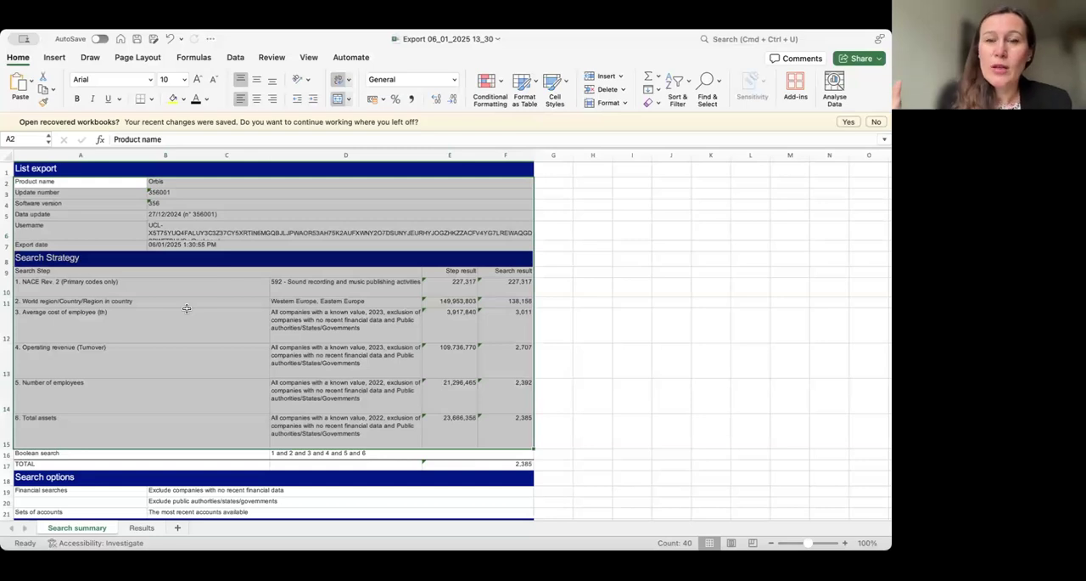
{"action": "left_click", "coordinate": [523, 463]}
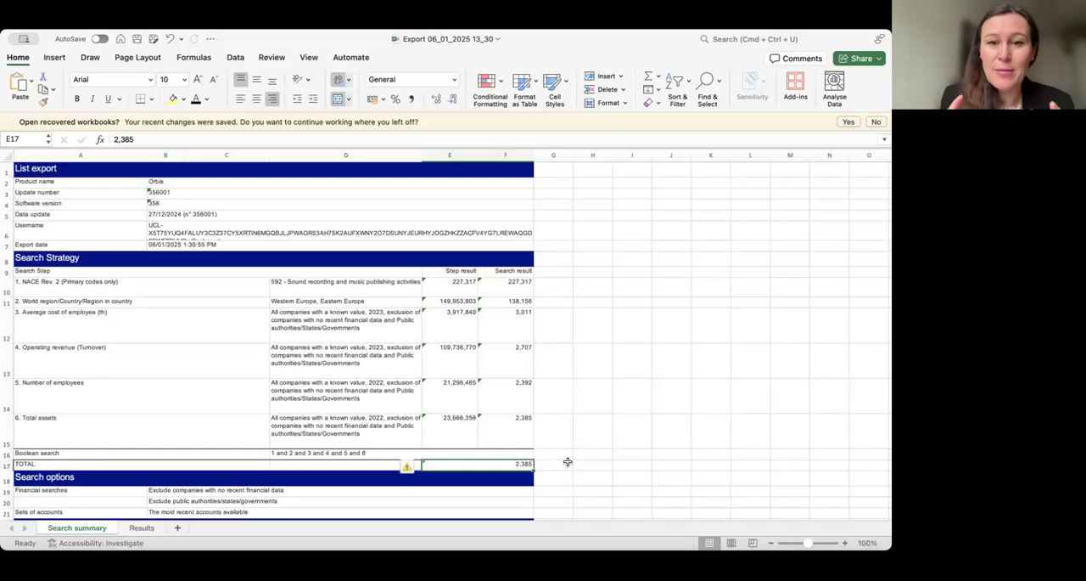
- Delete the Inactive, Quoted, Branch and OwnData columns from the Results sheet
{"action": "left_click", "coordinate": [142, 527]}
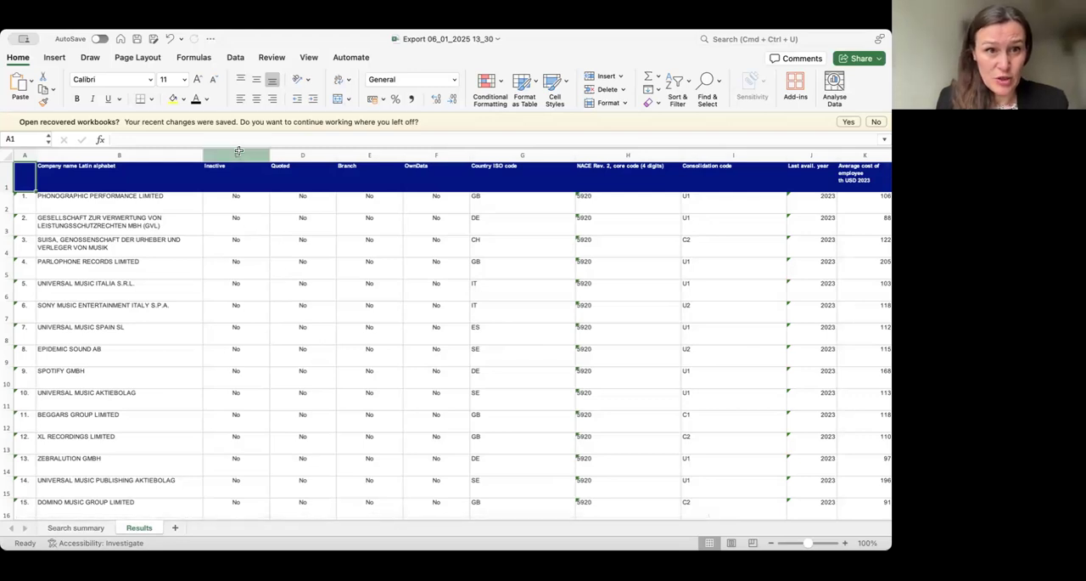
{"action": "left_click", "coordinate": [238, 151]}
{"action": "left_click", "coordinate": [437, 154], "text": "shift"}
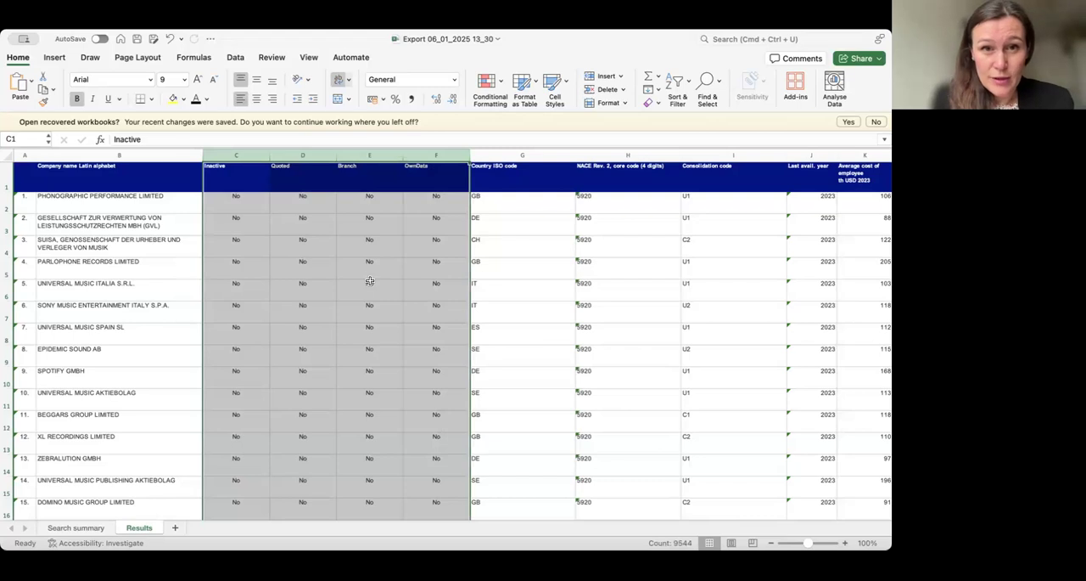
{"action": "right_click", "coordinate": [447, 157]}
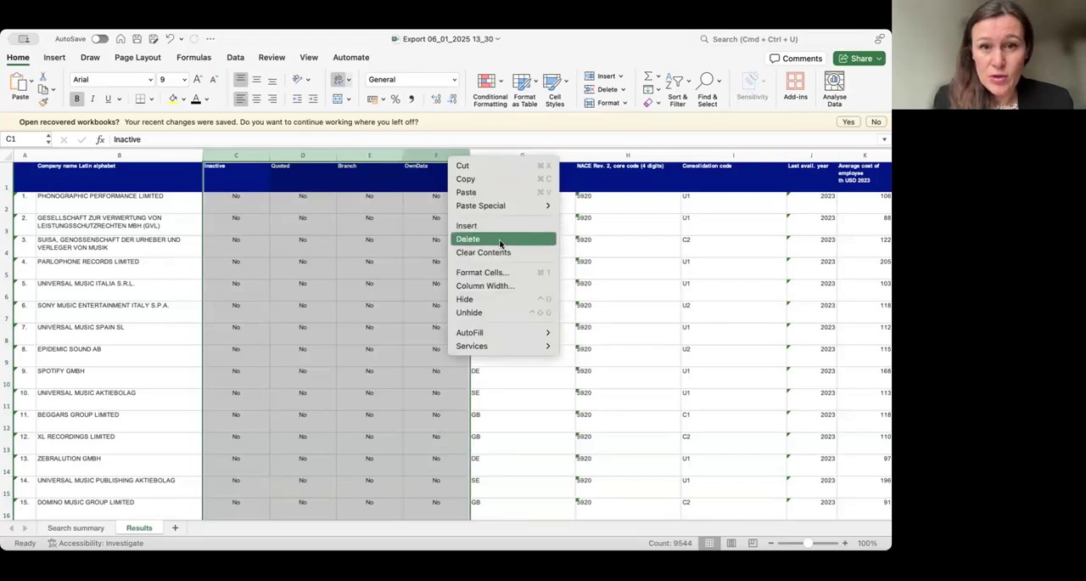
{"action": "left_click", "coordinate": [500, 242]}
{"action": "left_click", "coordinate": [420, 408]}
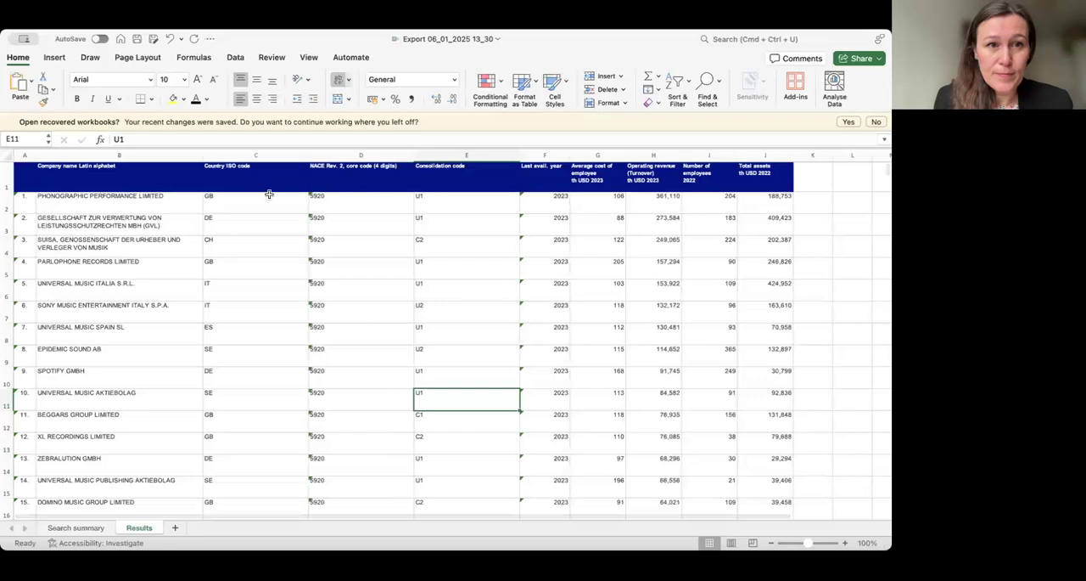
- Delete the NACE Rev. 2, core code (4 digits) column from the Results sheet
{"action": "left_click", "coordinate": [378, 164]}
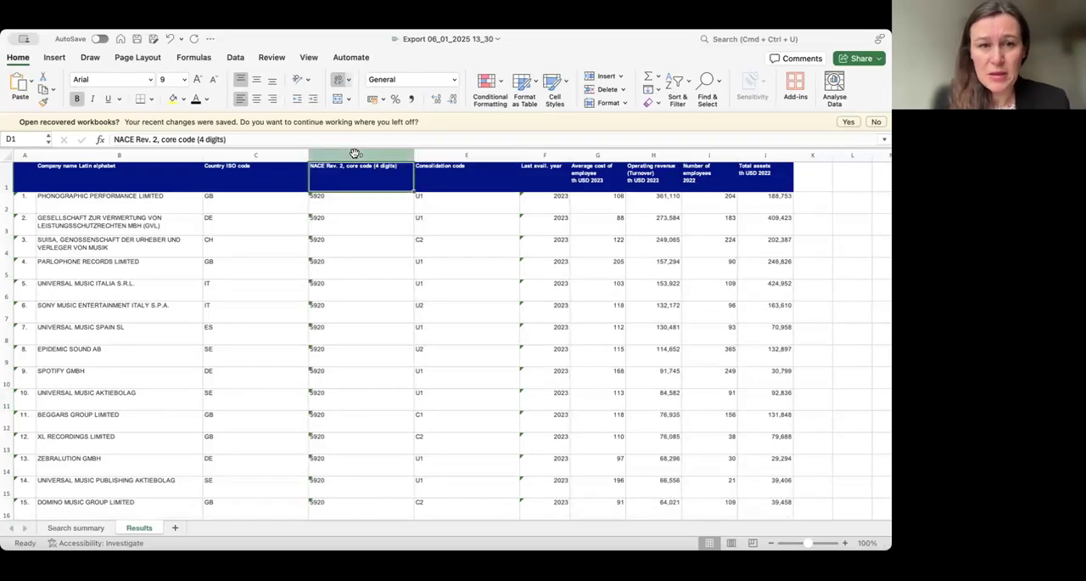
{"action": "right_click", "coordinate": [356, 156]}
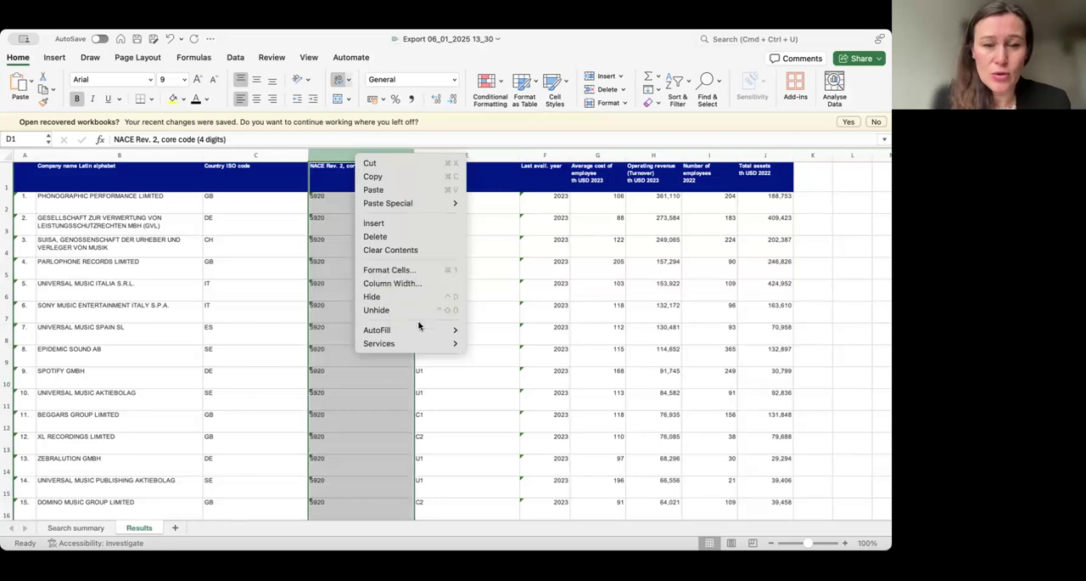
{"action": "left_click", "coordinate": [399, 236]}
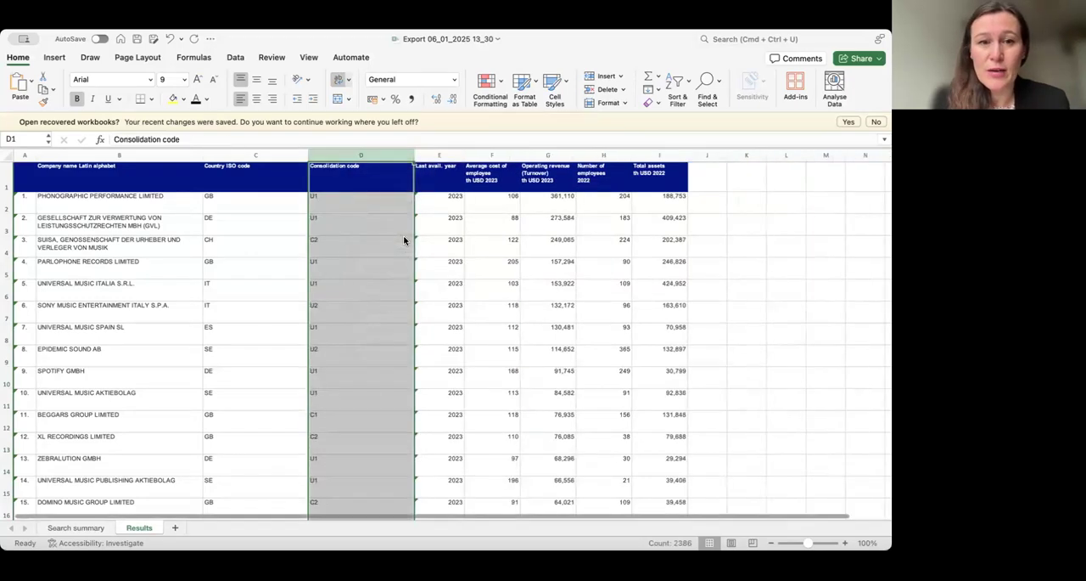
- Check the headers of the Average cost of employee, Operating revenue, Number of employees and Total assets columns
{"action": "left_click_drag", "start_coordinate": [501, 169], "coordinate": [628, 179]}
{"action": "left_click", "coordinate": [674, 174]}
{"action": "left_click", "coordinate": [477, 174]}
{"action": "left_click", "coordinate": [537, 173]}
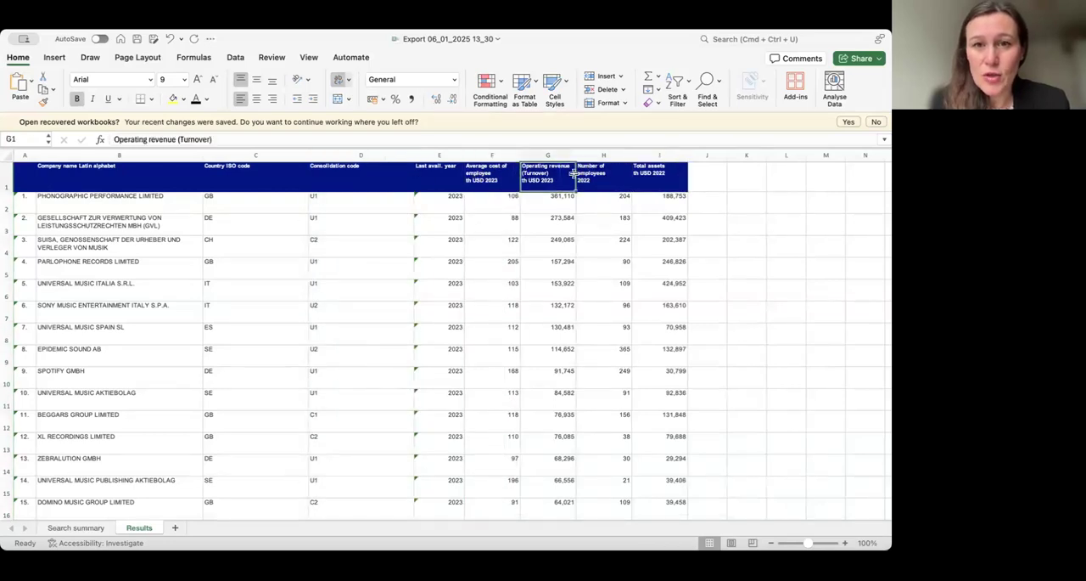
{"action": "left_click", "coordinate": [605, 181]}
{"action": "left_click", "coordinate": [656, 179]}
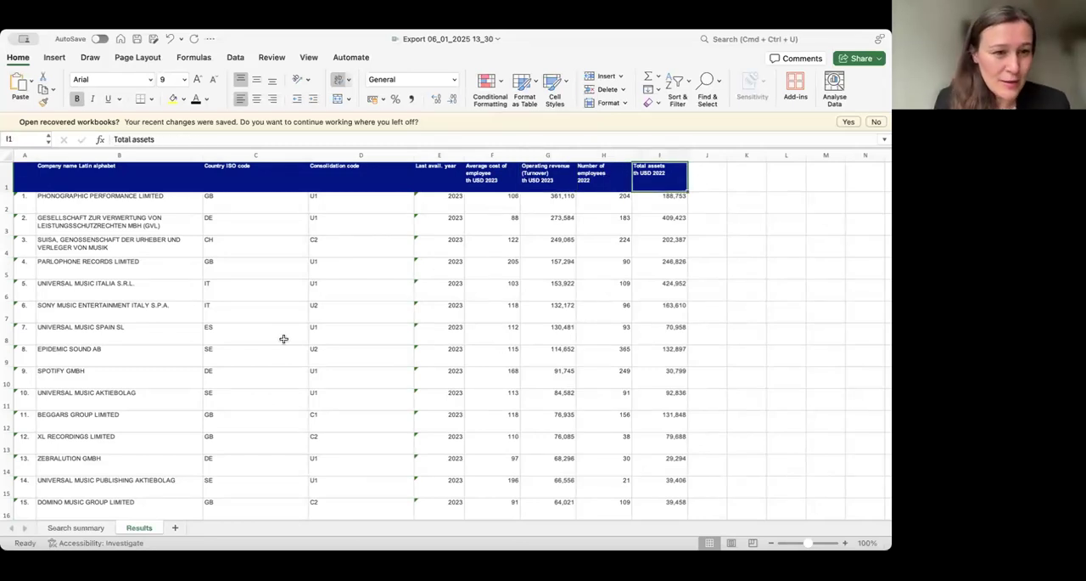